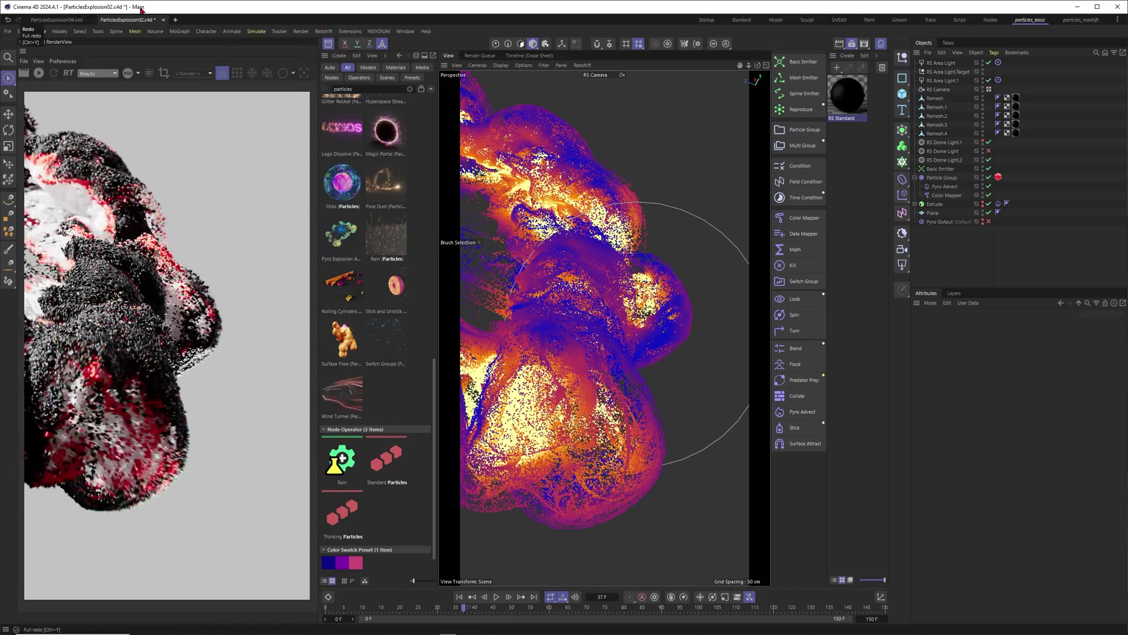
- Browse the particle example scenes in the Asset Browser
drag(434, 385, 437, 191)
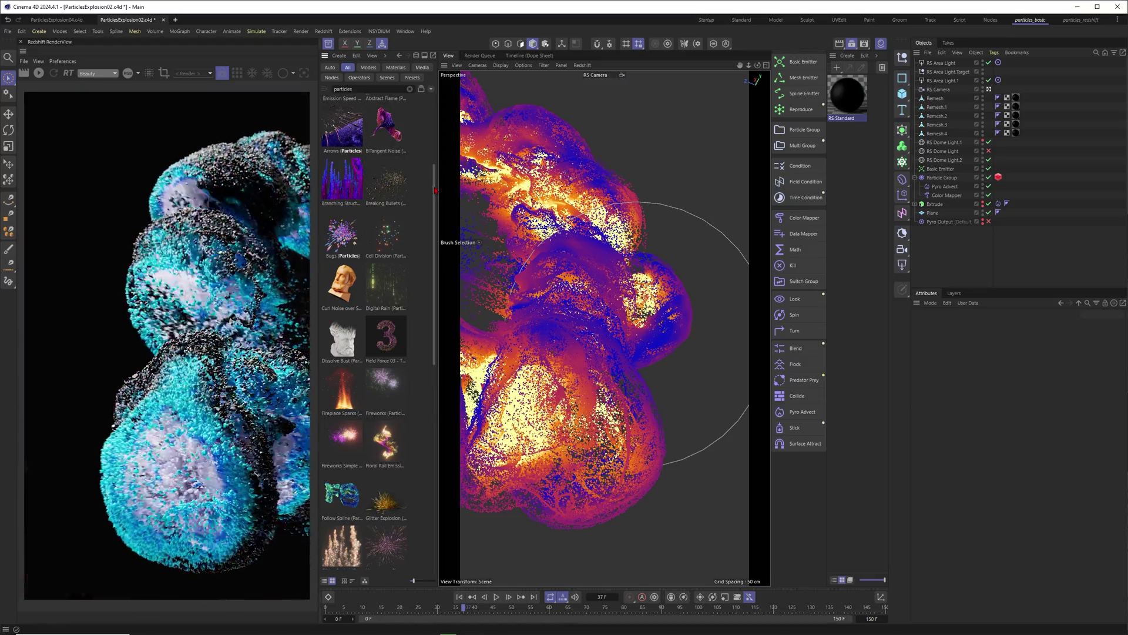
drag(436, 192, 437, 358)
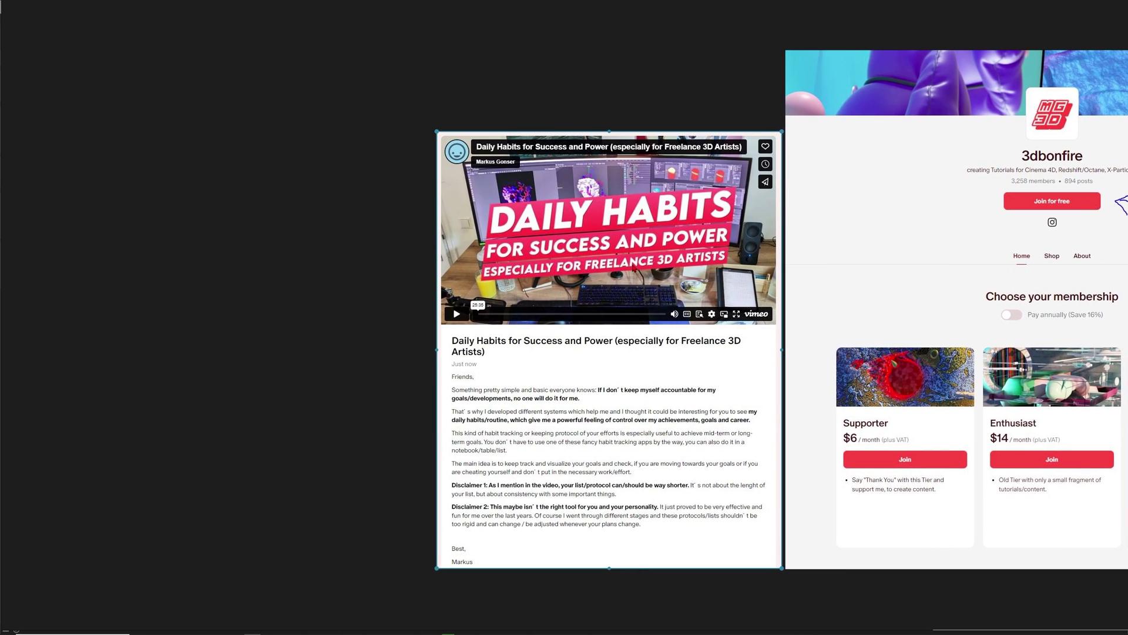
- Switch to the reference board and view the Daily Habits for Success and Power post
drag(633, 264, 628, 267)
middle_drag(602, 278, 575, 223)
scroll(648, 276, up, 2)
scroll(573, 226, down, 2)
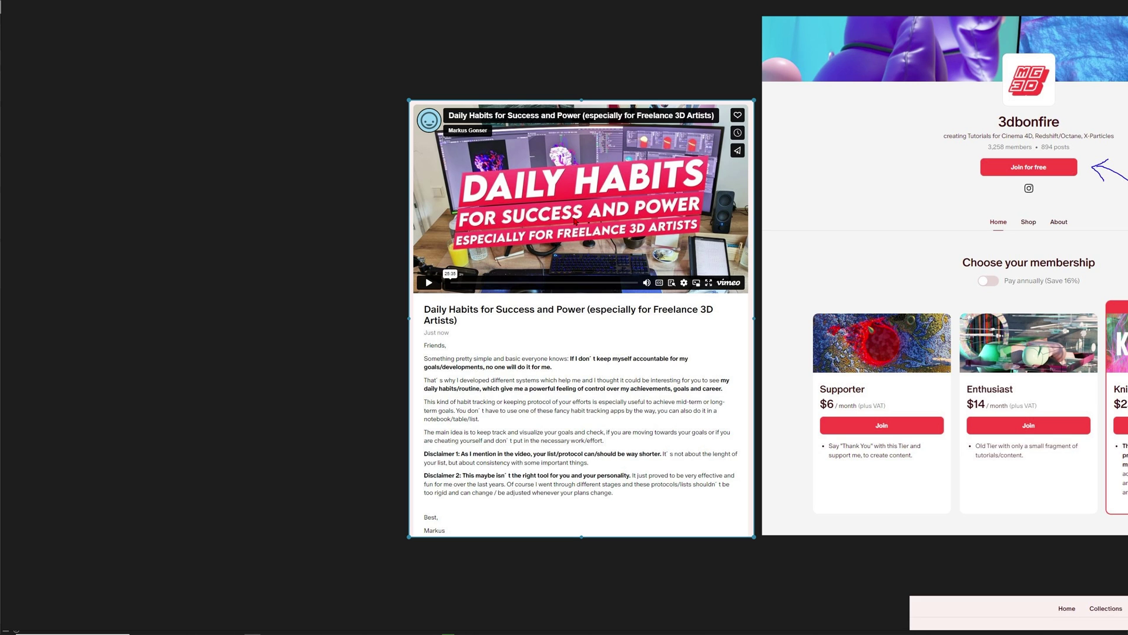
middle_drag(600, 262, 590, 261)
drag(602, 229, 600, 224)
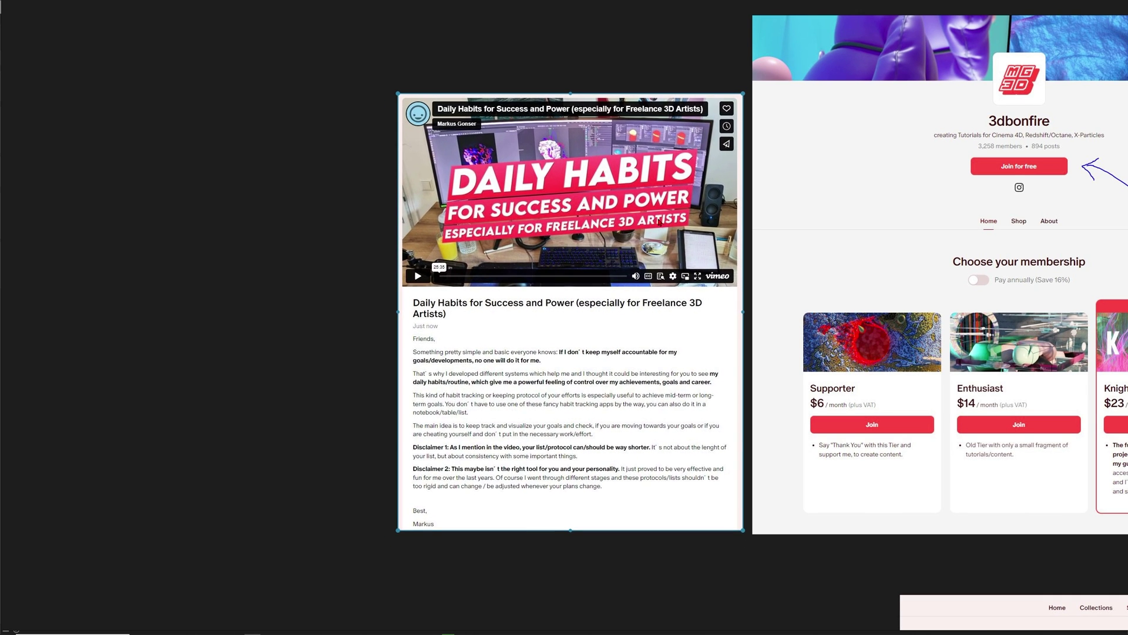
middle_drag(661, 220, 522, 231)
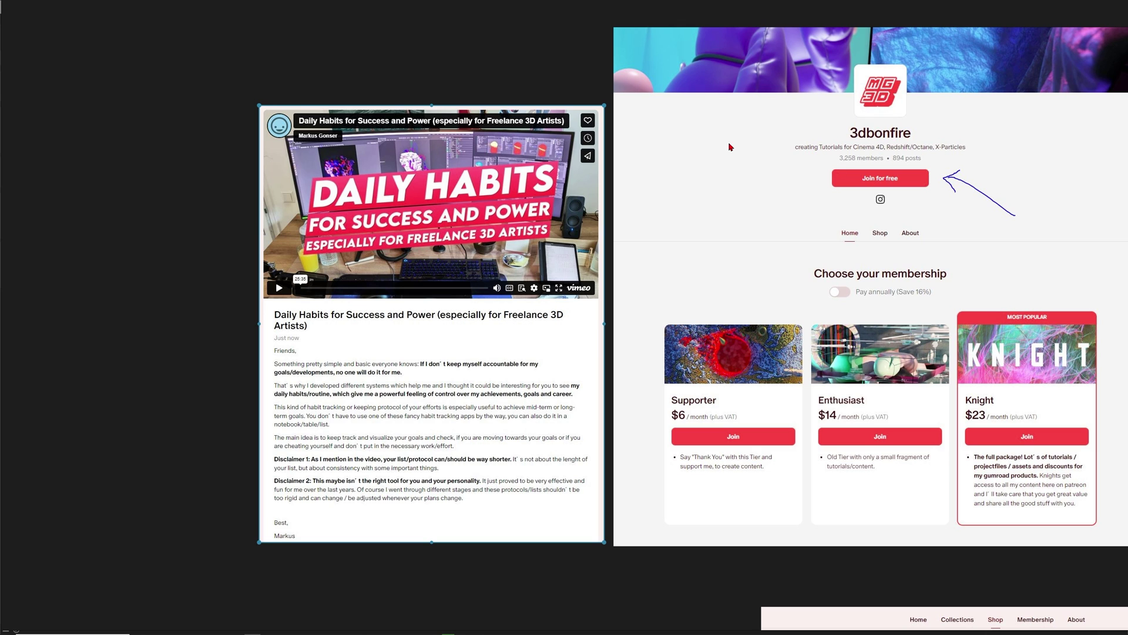
- Examine the 3dbonfire membership page and its Supporter, Enthusiast and Knight tiers on the reference board
middle_drag(802, 212, 381, 158)
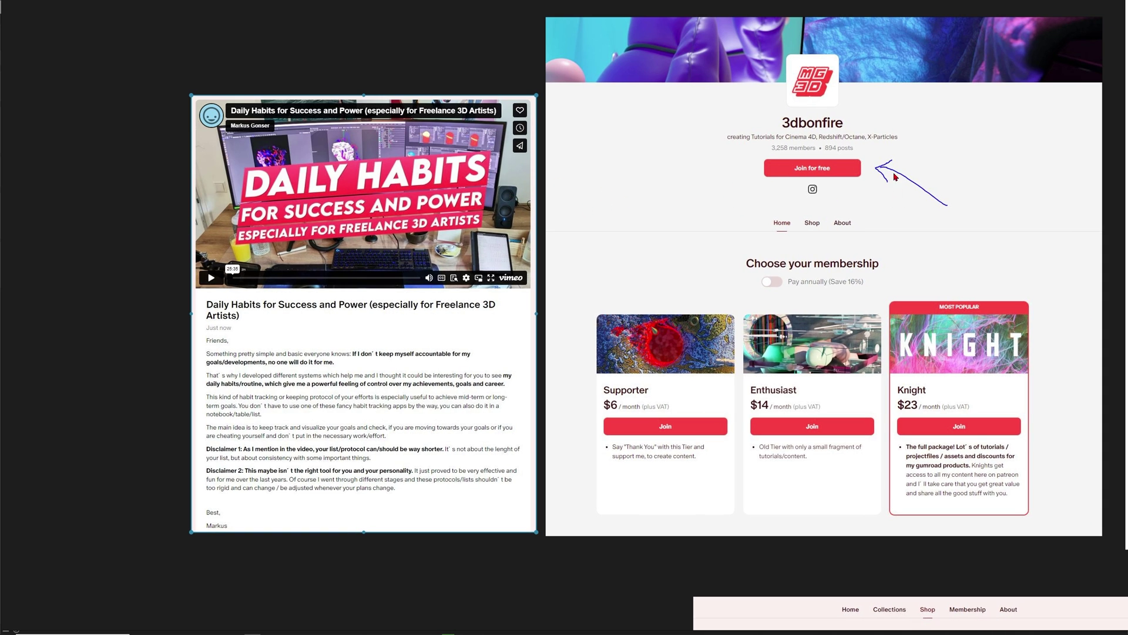
scroll(845, 242, right, 15)
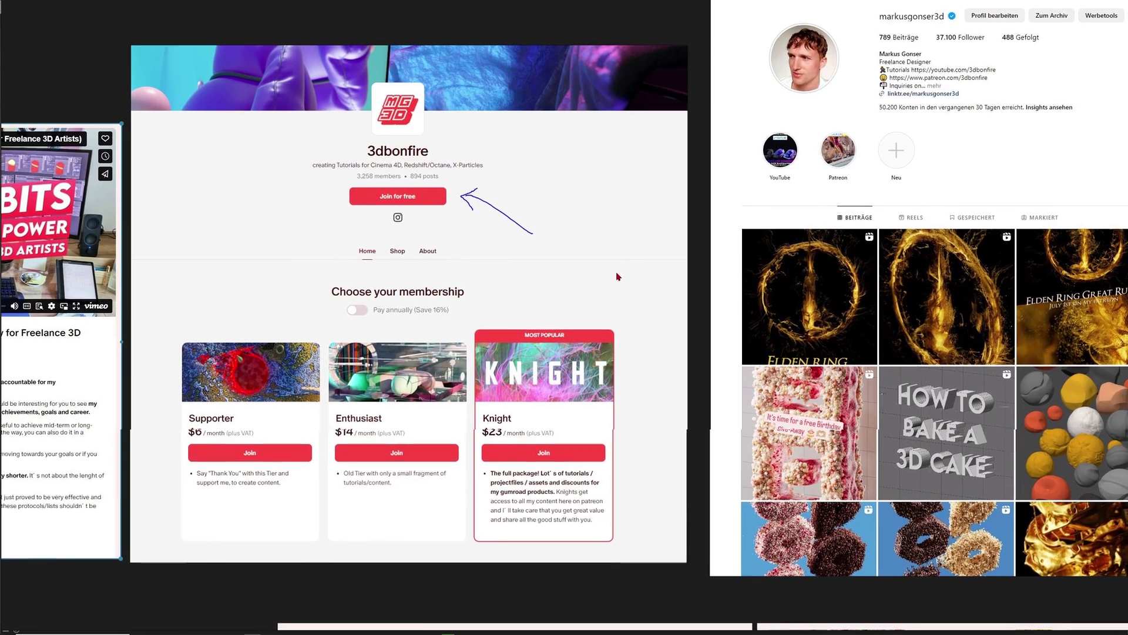
scroll(606, 367, down, 12)
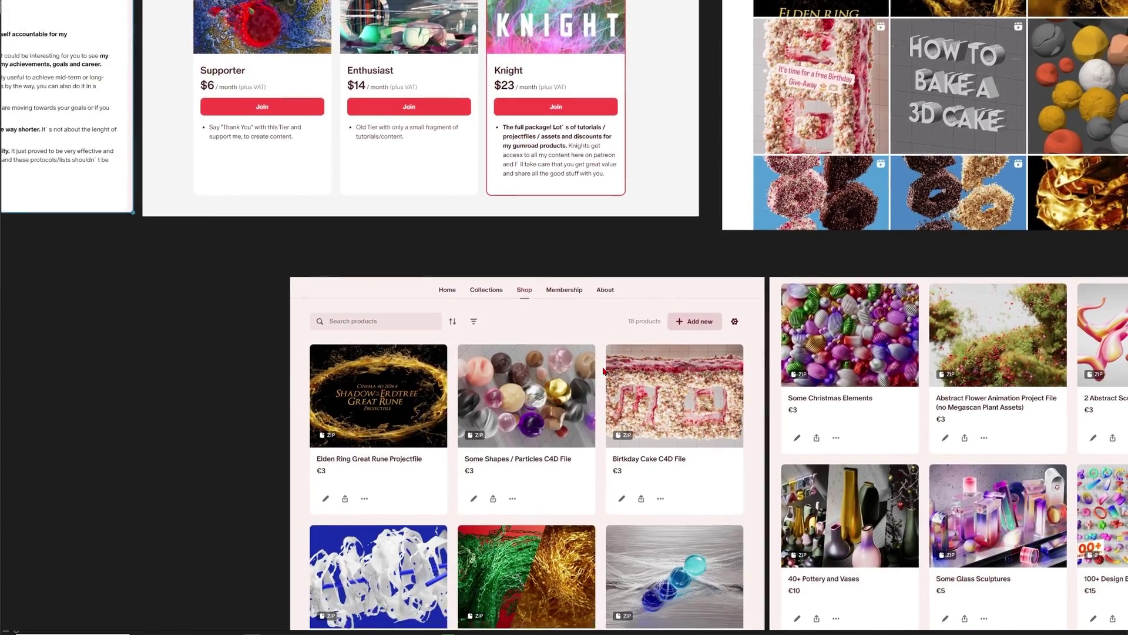
middle_drag(603, 372, 657, 272)
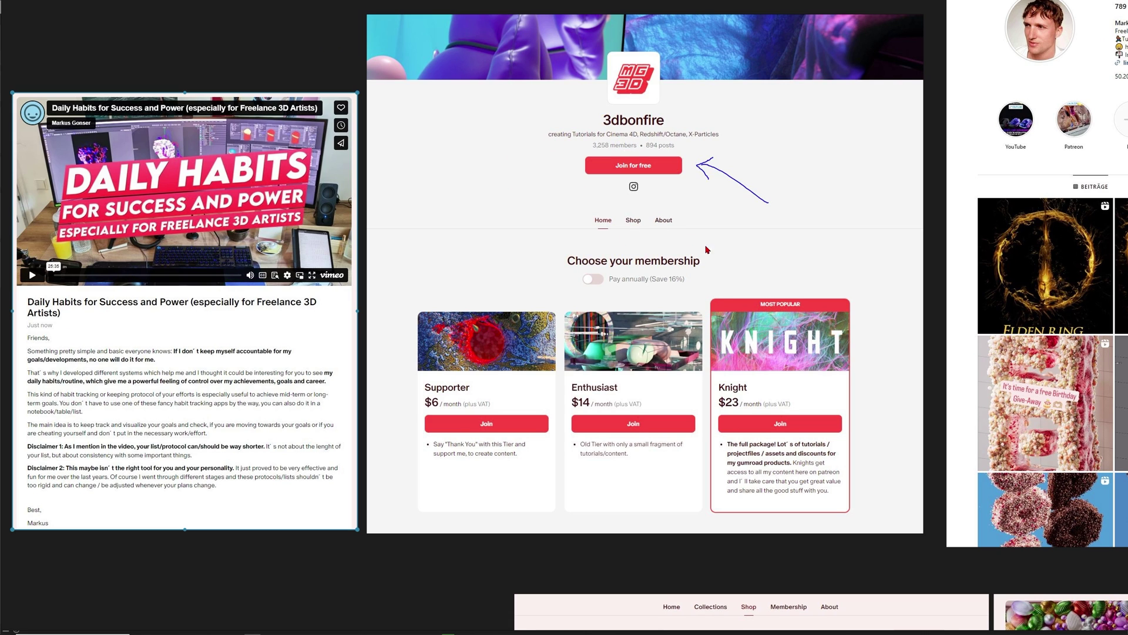
scroll(736, 450, down, 2)
scroll(735, 450, right, 1)
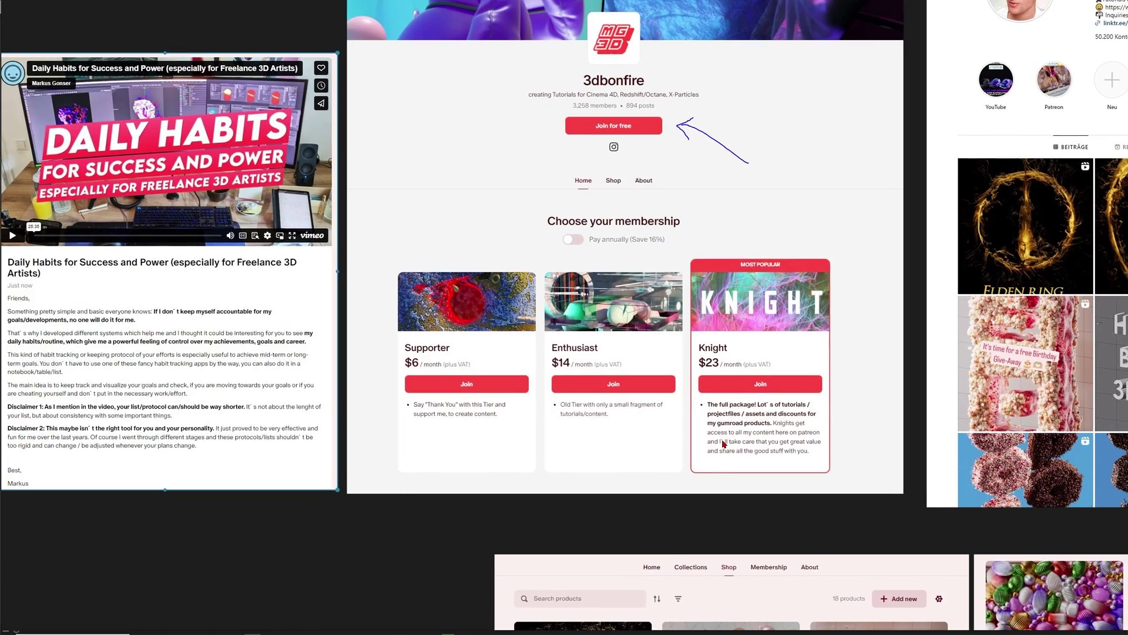
scroll(711, 436, down, 4)
scroll(711, 436, right, 2)
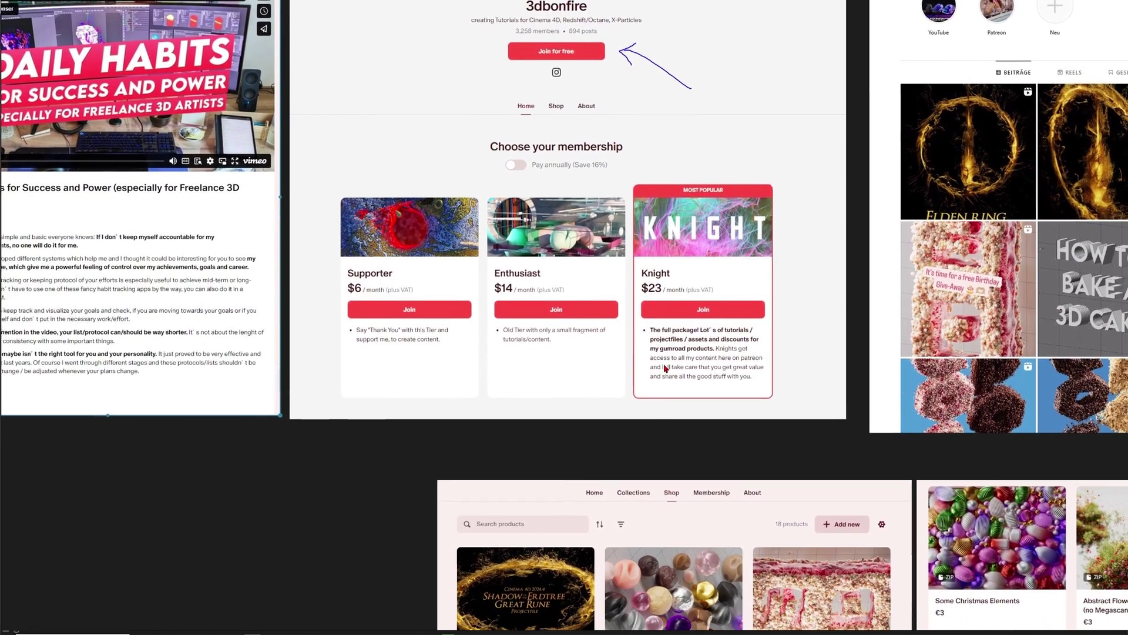
- Look through the shop page with the project files offered for sale on the reference board
scroll(701, 434, down, 15)
scroll(701, 434, right, 8)
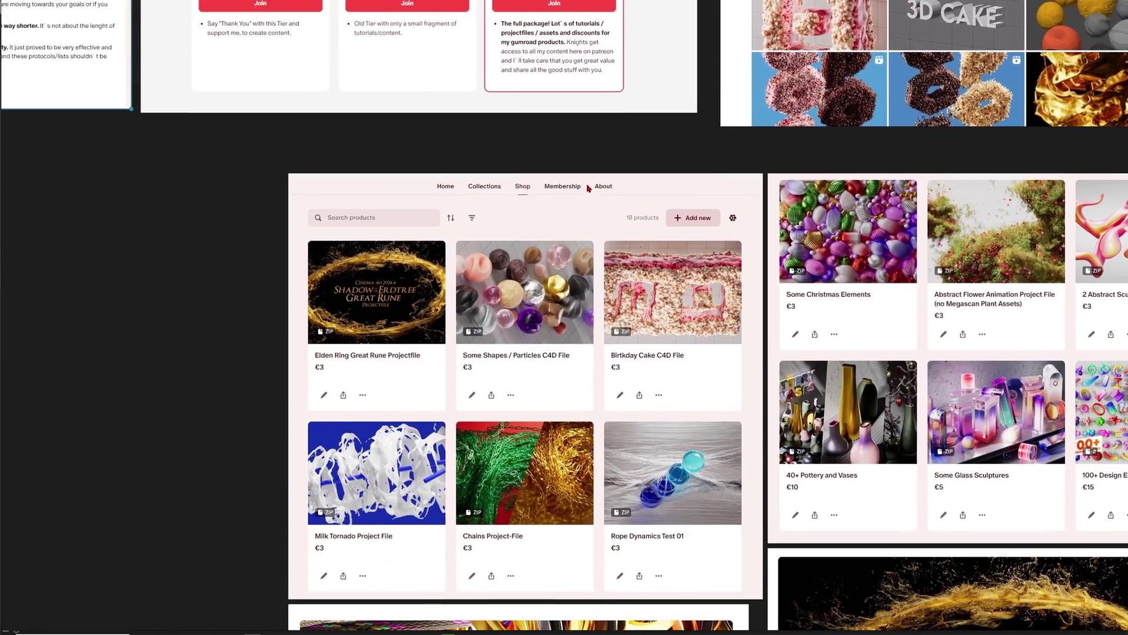
scroll(385, 169, up, 2)
scroll(385, 170, left, 3)
scroll(531, 128, up, 5)
scroll(531, 128, left, 5)
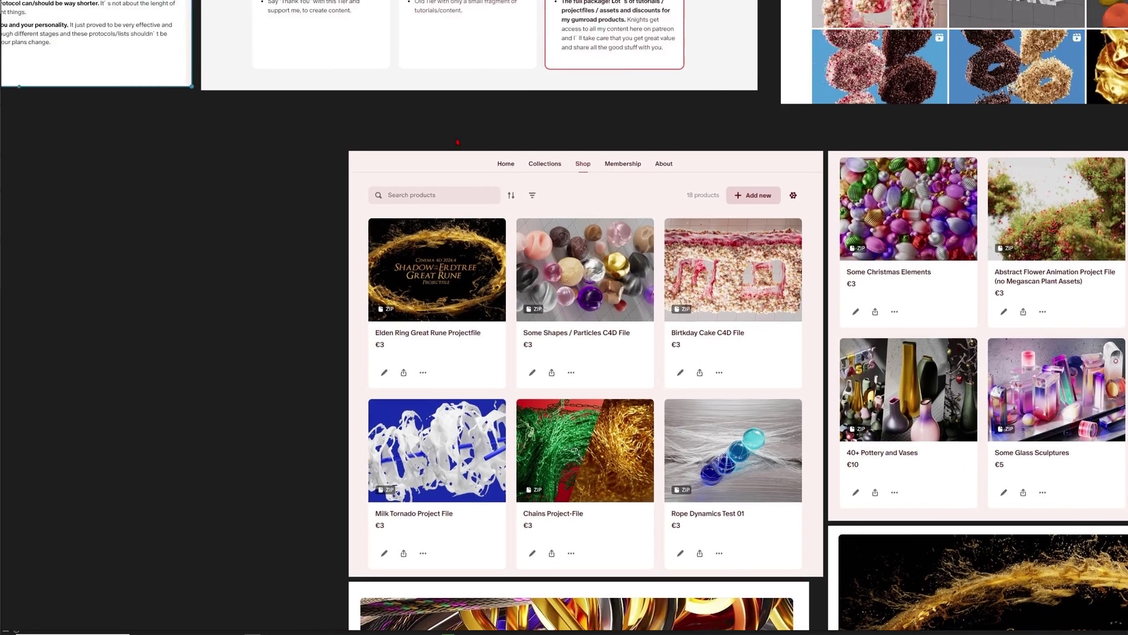
scroll(630, 307, down, 6)
scroll(631, 307, right, 2)
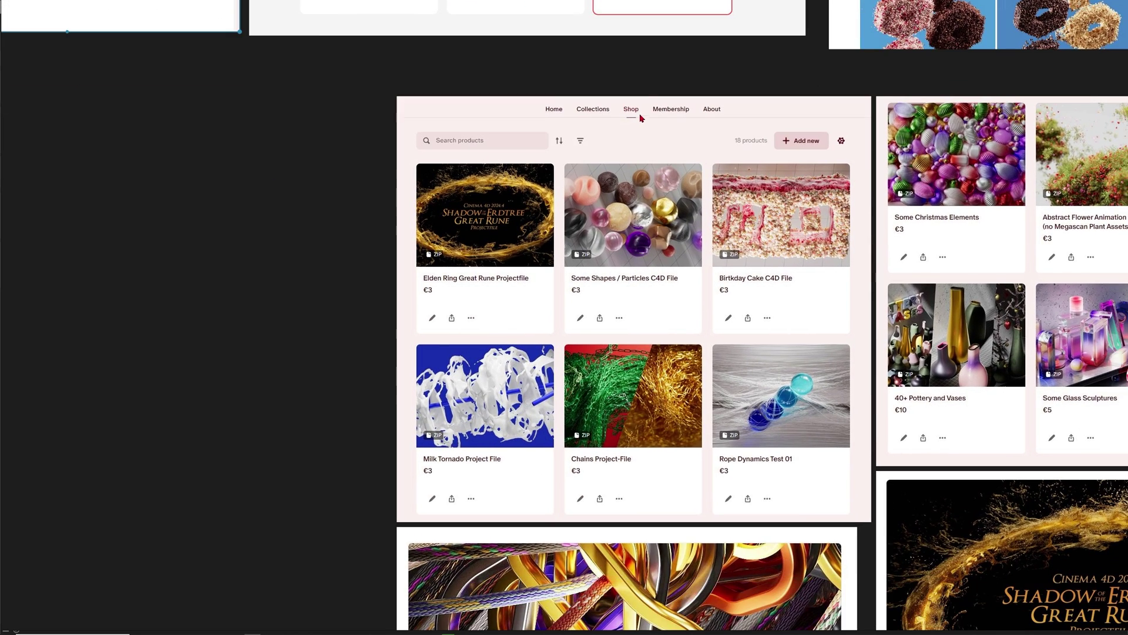
scroll(680, 331, right, 1)
scroll(680, 332, down, 1)
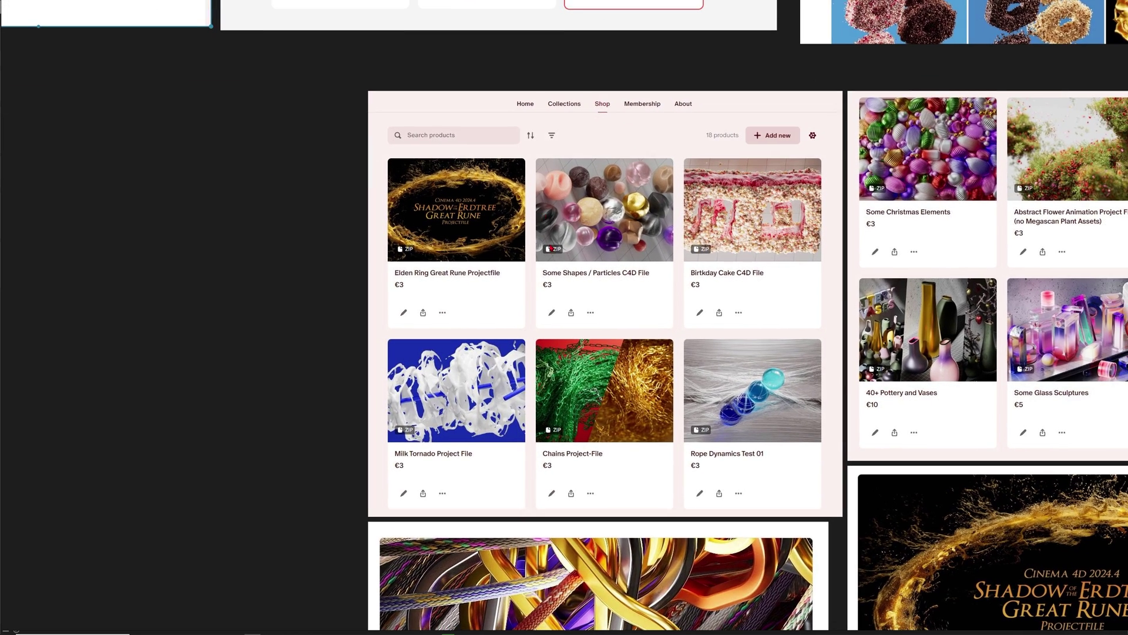
- View the Instagram profile and the 3DBonfire YouTube channel captures on the reference board
middle_drag(636, 286, 543, 252)
middle_drag(661, 431, 27, 80)
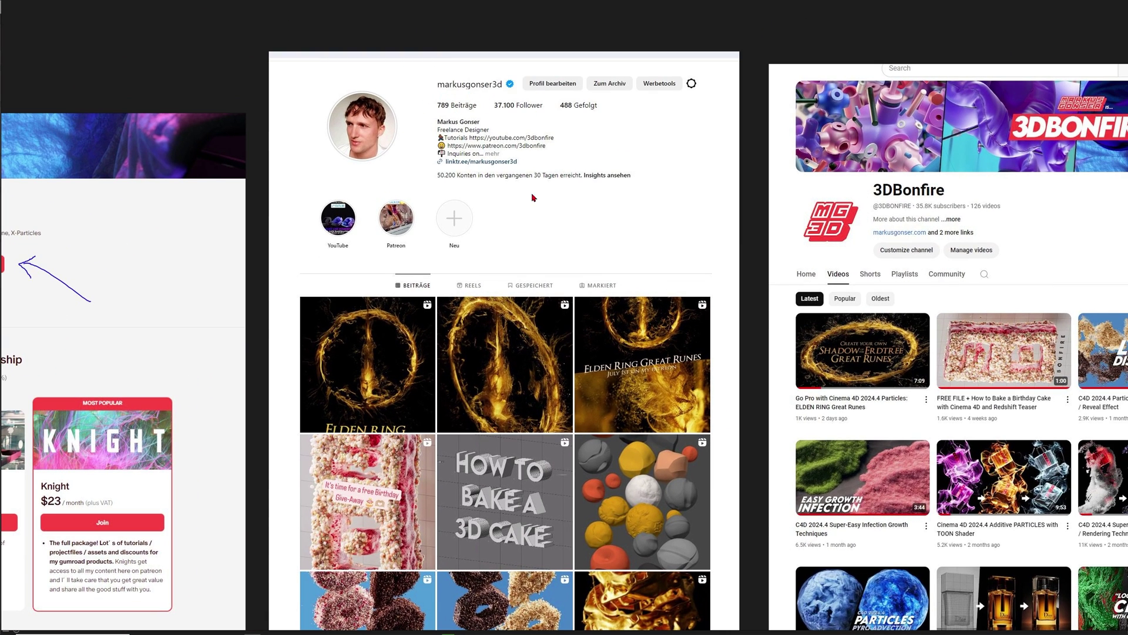
middle_drag(550, 399, 557, 343)
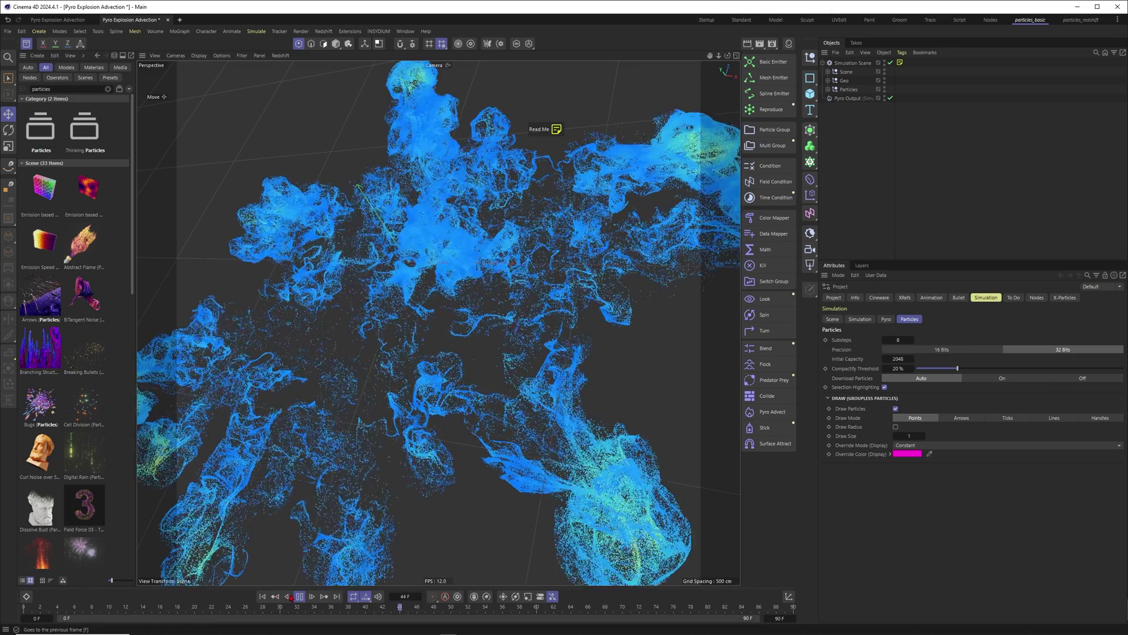
- Switch to Cinema 4D and play the Pyro Explosion Advection simulation from the start, inspecting one particle plume up close
click(262, 596)
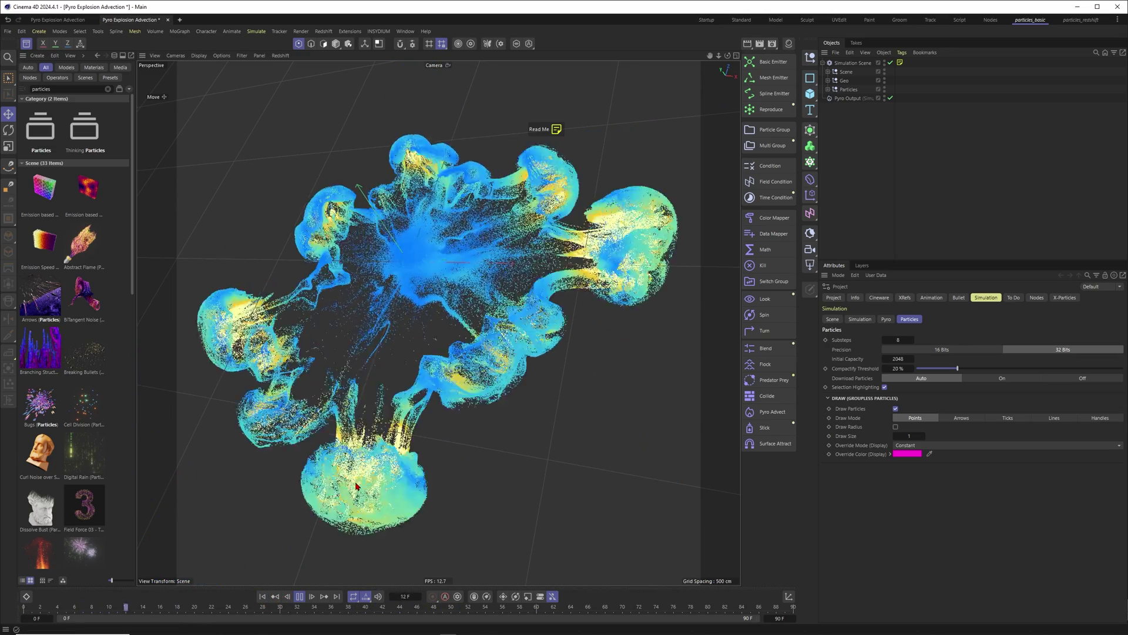
click(299, 597)
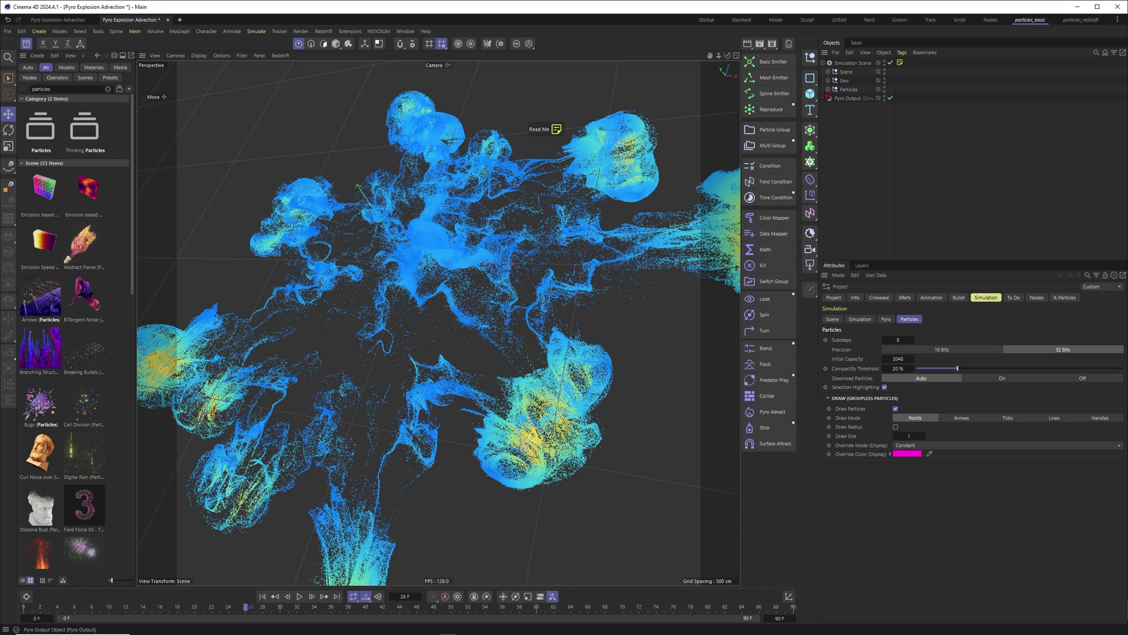
alt+drag(510, 458, 574, 453)
scroll(527, 402, down, 3)
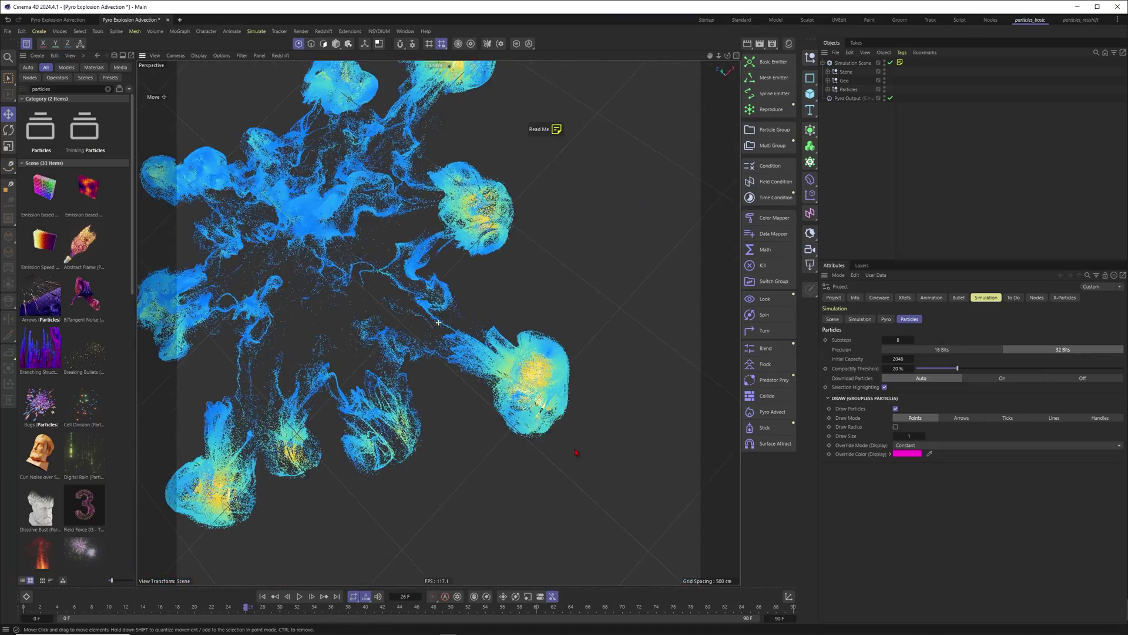
scroll(539, 379, up, 5)
key(F8)
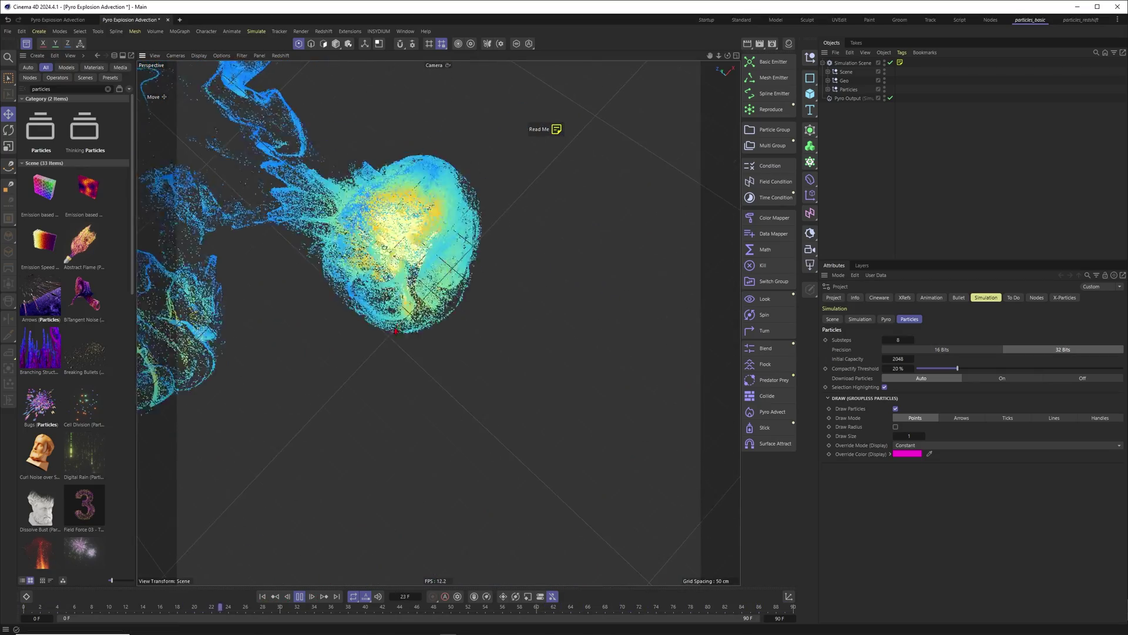
click(300, 596)
- Examine the advected particle structures from several angles at different frames of the explosion playback
alt+drag(358, 359, 442, 376)
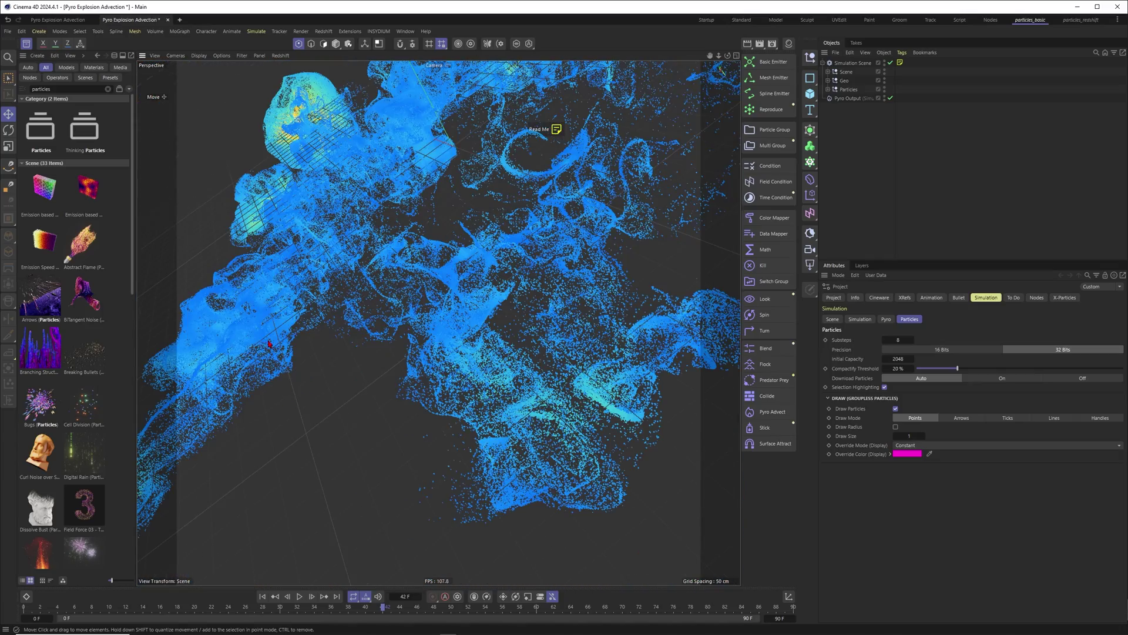
alt+drag(291, 385, 377, 441)
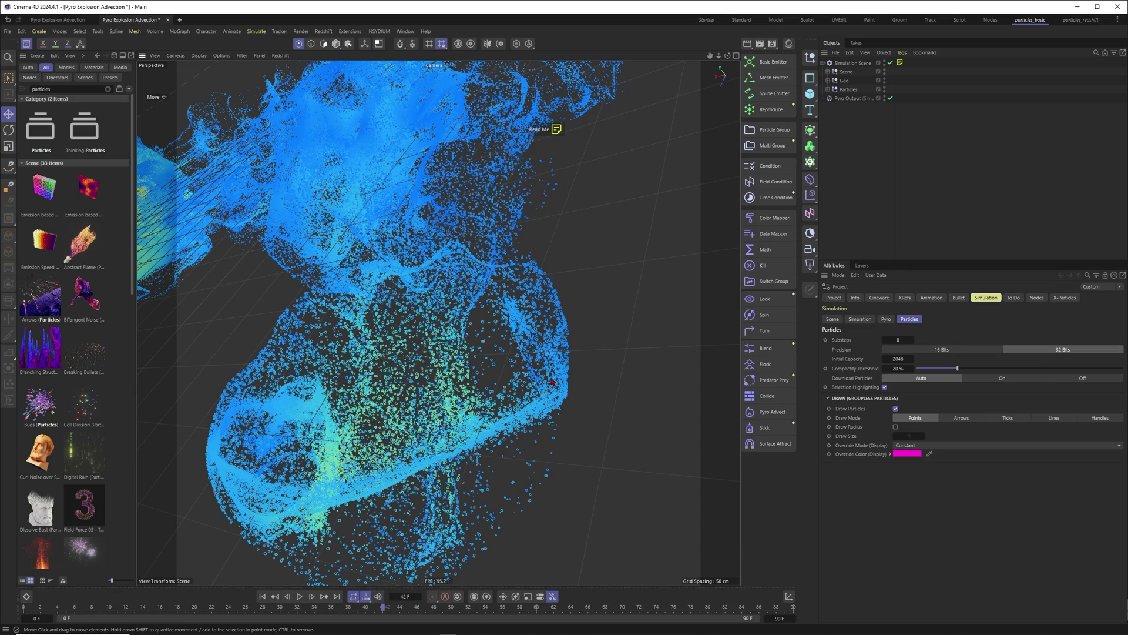
alt+drag(413, 466, 420, 453)
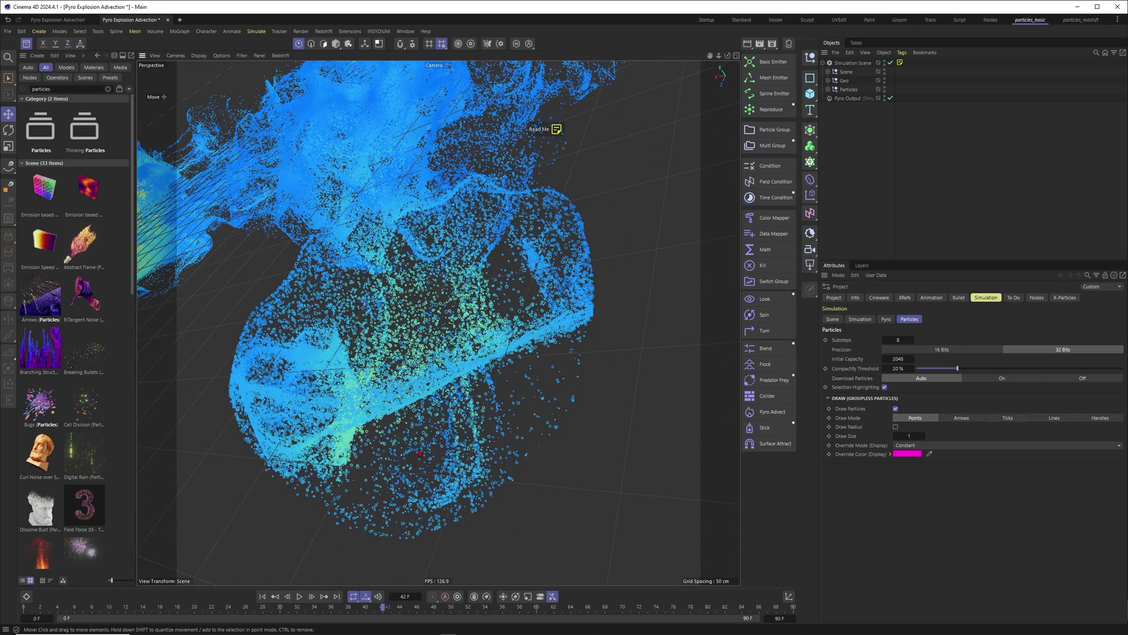
click(300, 596)
click(299, 597)
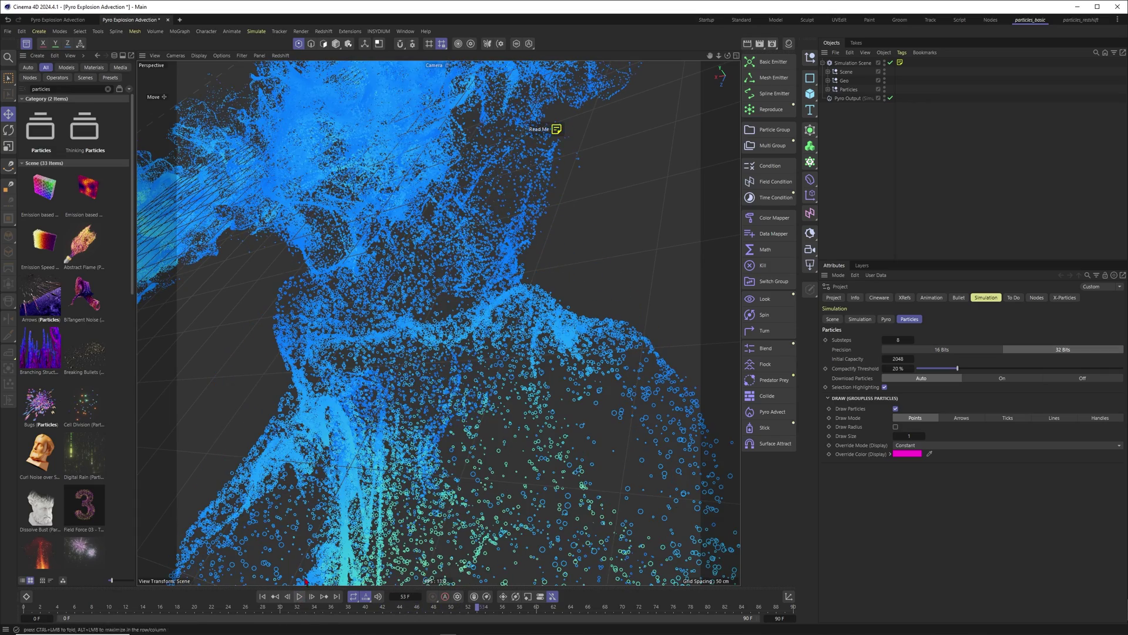
alt+drag(447, 158, 442, 253)
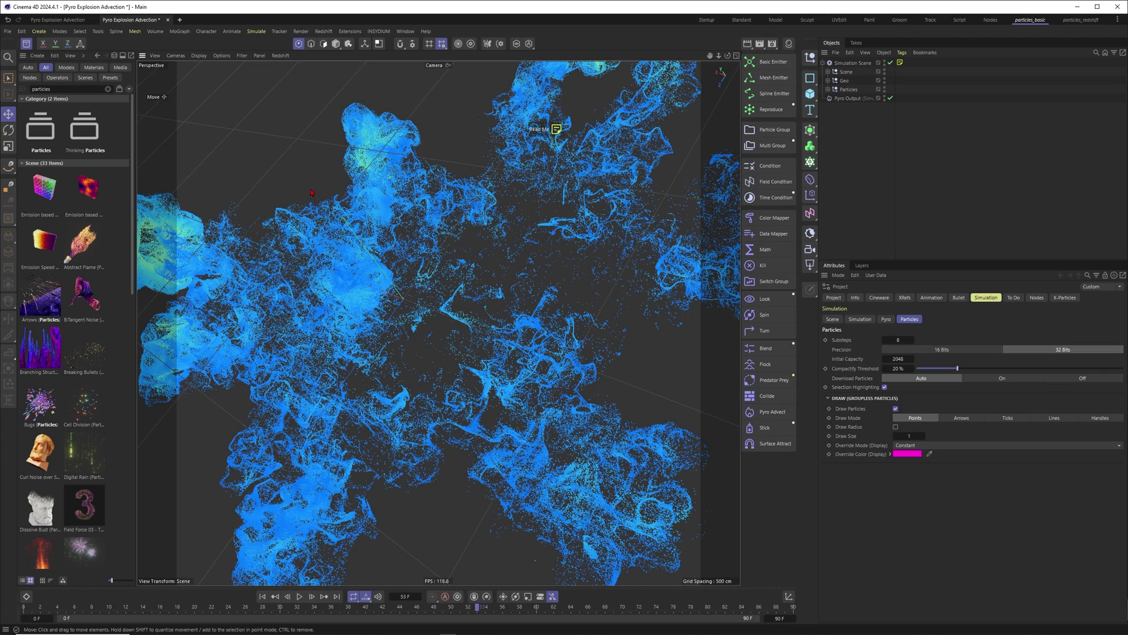
click(299, 596)
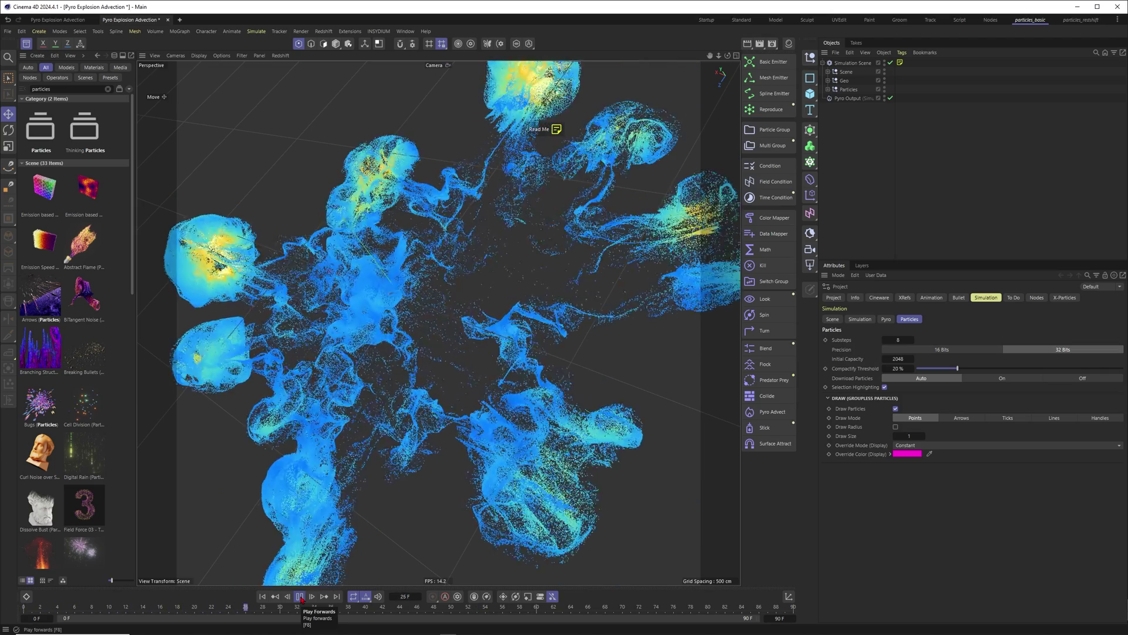
click(300, 596)
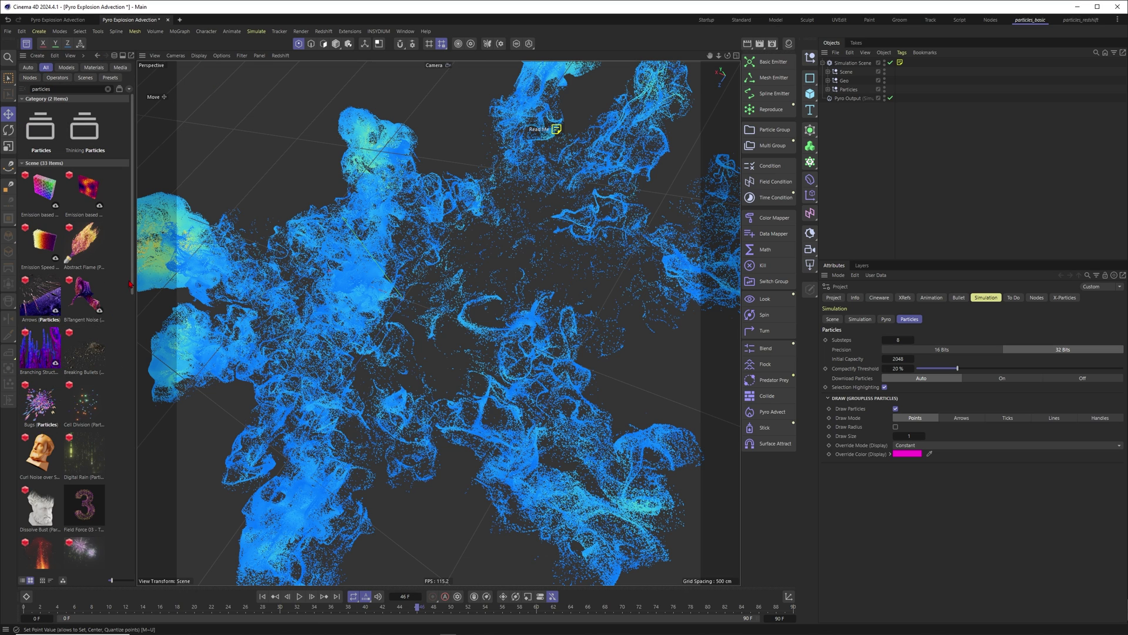
- Read the Read Me annotation attached to the Simulation Scene object, including its creator credit
scroll(136, 303, down, 2)
mouse_move(136, 303)
mouse_down()
mouse_move(136, 381)
mouse_move(135, 292)
mouse_up()
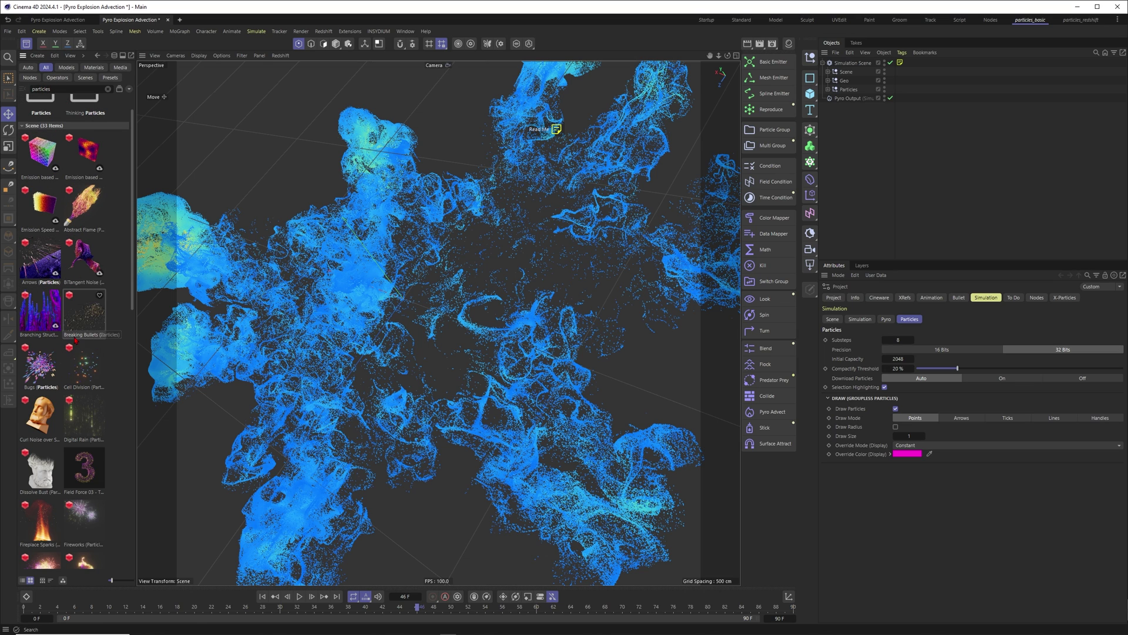
click(852, 63)
click(900, 62)
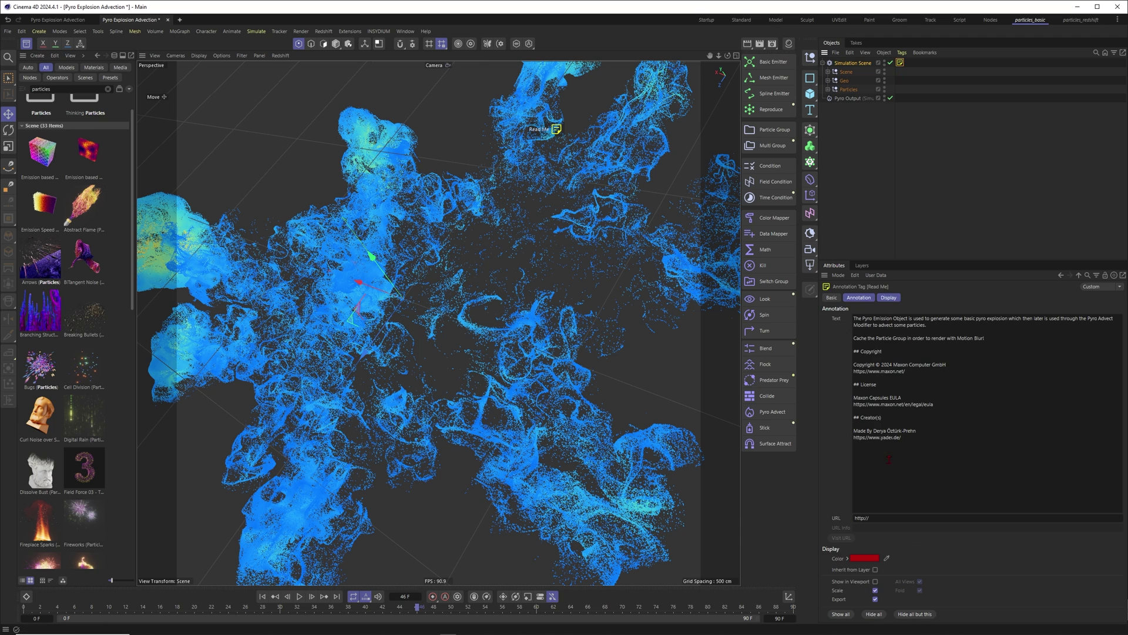
drag(872, 430, 880, 431)
- Create a new empty project and hide the Asset Browser
click(64, 21)
key(ctrl+n)
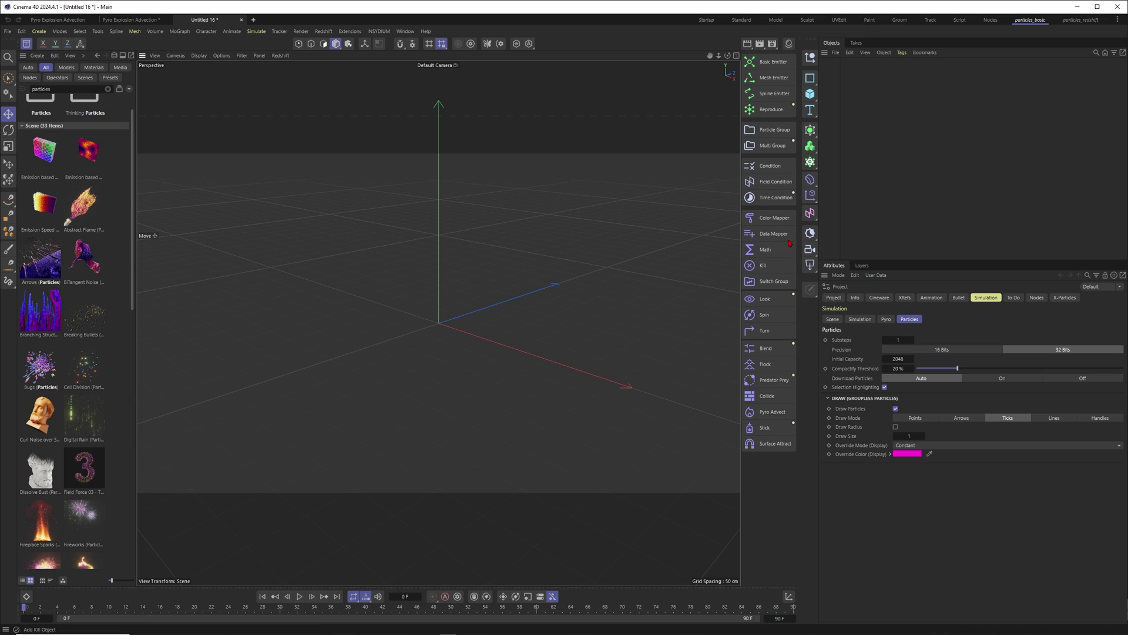
click(27, 43)
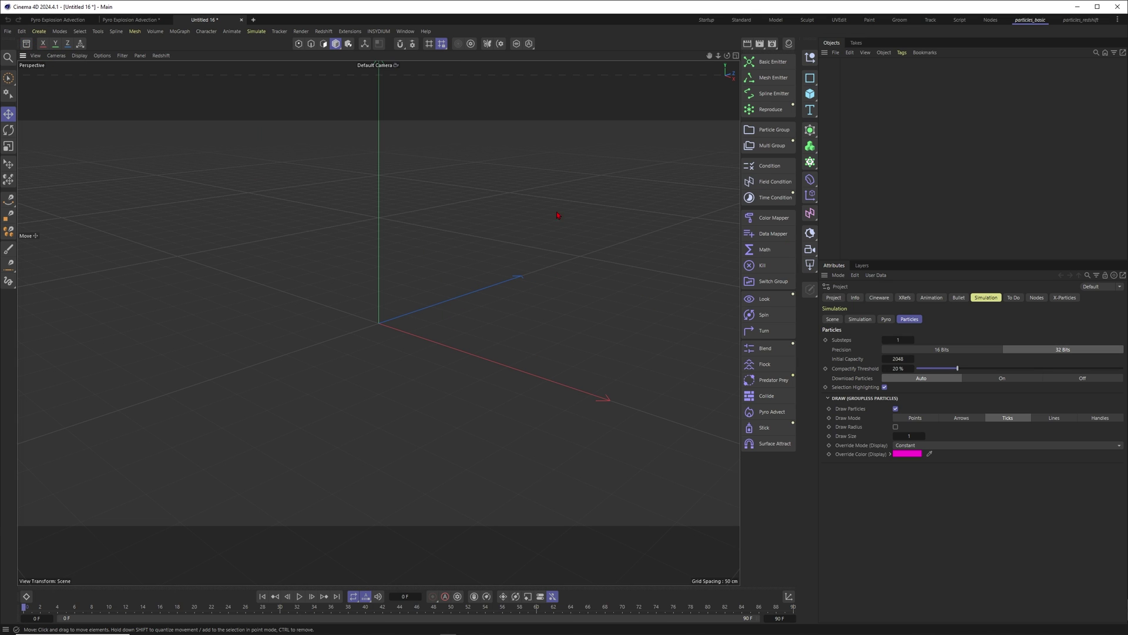
- Reduce the safe frame tint opacity of the perspective viewport to its minimum
key(shift+v)
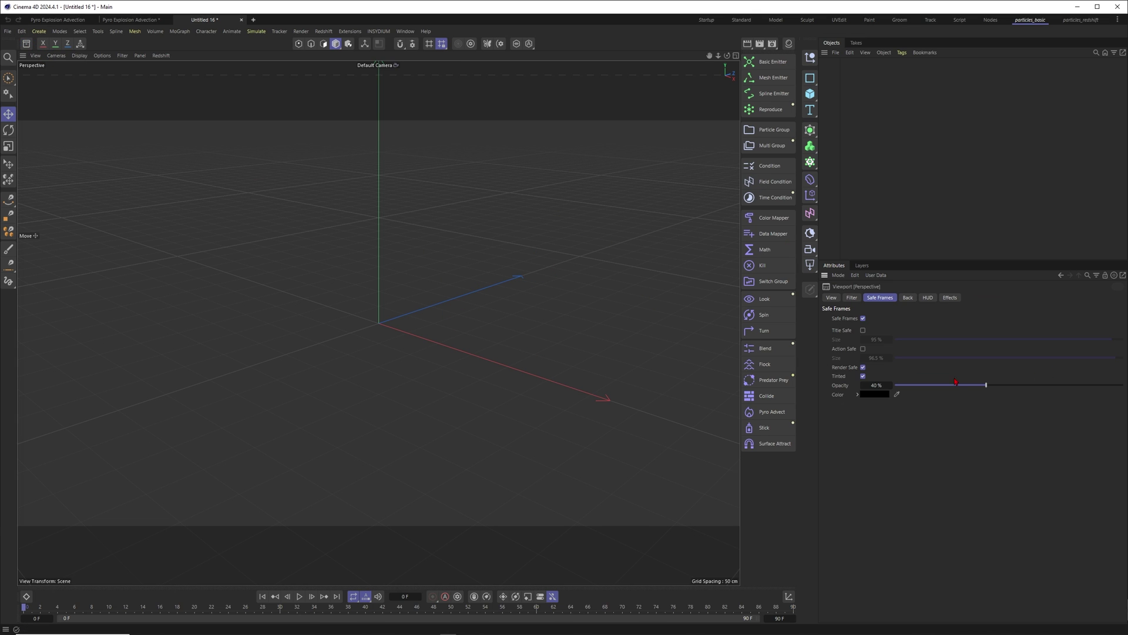
click(895, 385)
- Add a plane at the scene origin and set its width and height to 50 cm
drag(809, 95, 840, 124)
double_click(883, 320)
text(50)
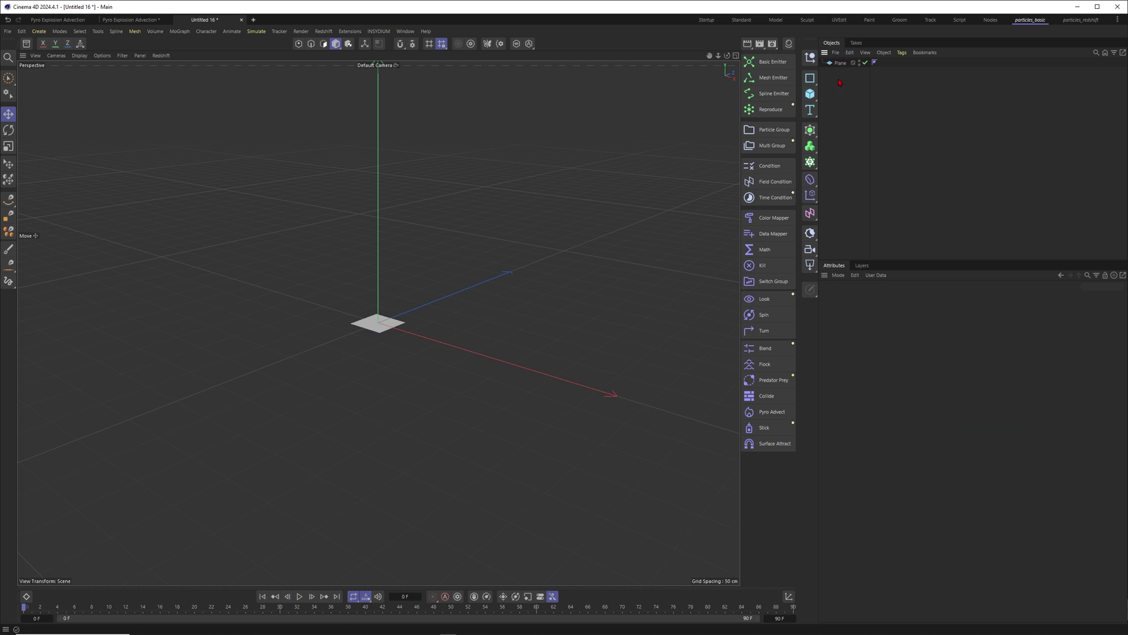
alt+drag(376, 329, 386, 331)
alt+drag(497, 331, 435, 176)
mouse_move(399, 290)
alt+mouse_down()
mouse_move(446, 277)
mouse_move(399, 285)
alt+mouse_up()
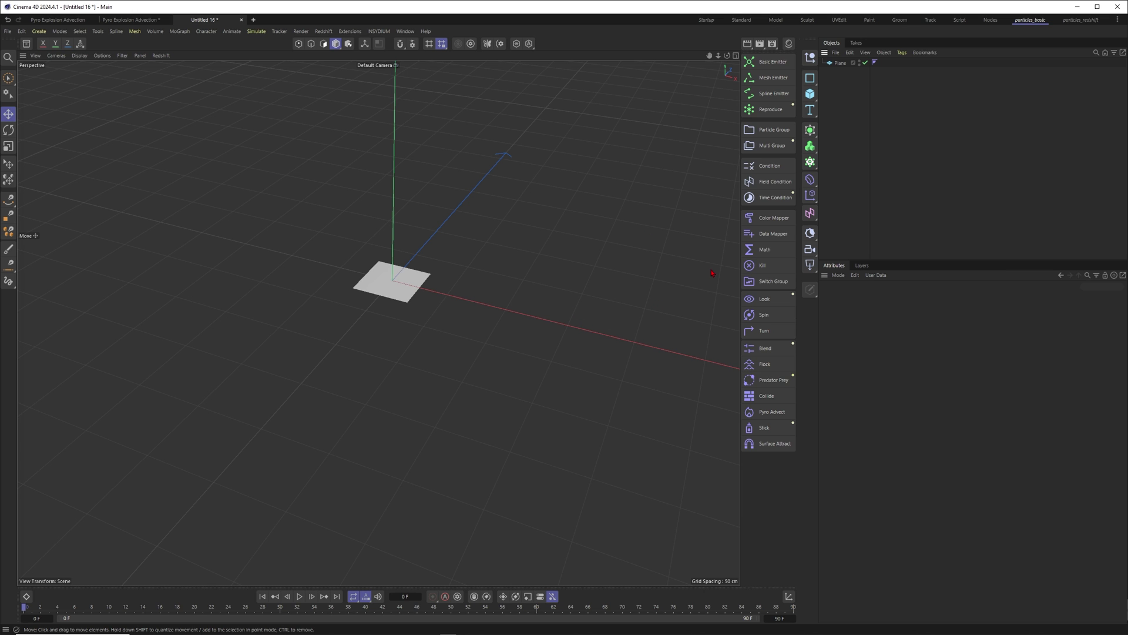
- Add a circle spline around the plane at the scene origin
alt+drag(388, 286, 382, 301)
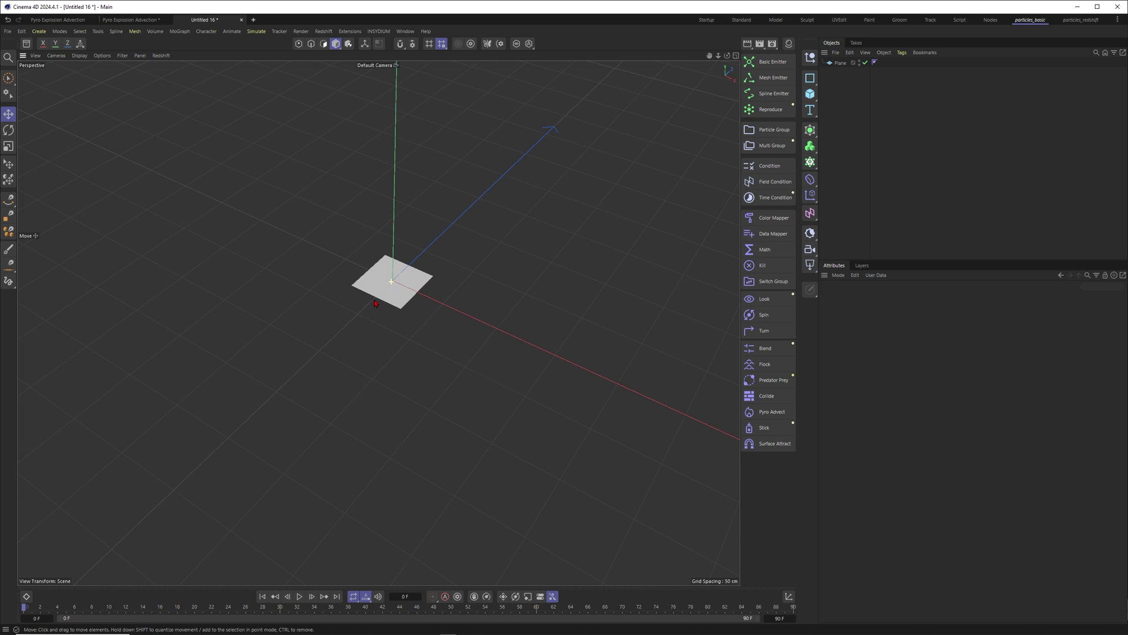
alt+middle_drag(388, 287, 382, 316)
alt+right_drag(382, 316, 393, 312)
scroll(393, 316, up, 1)
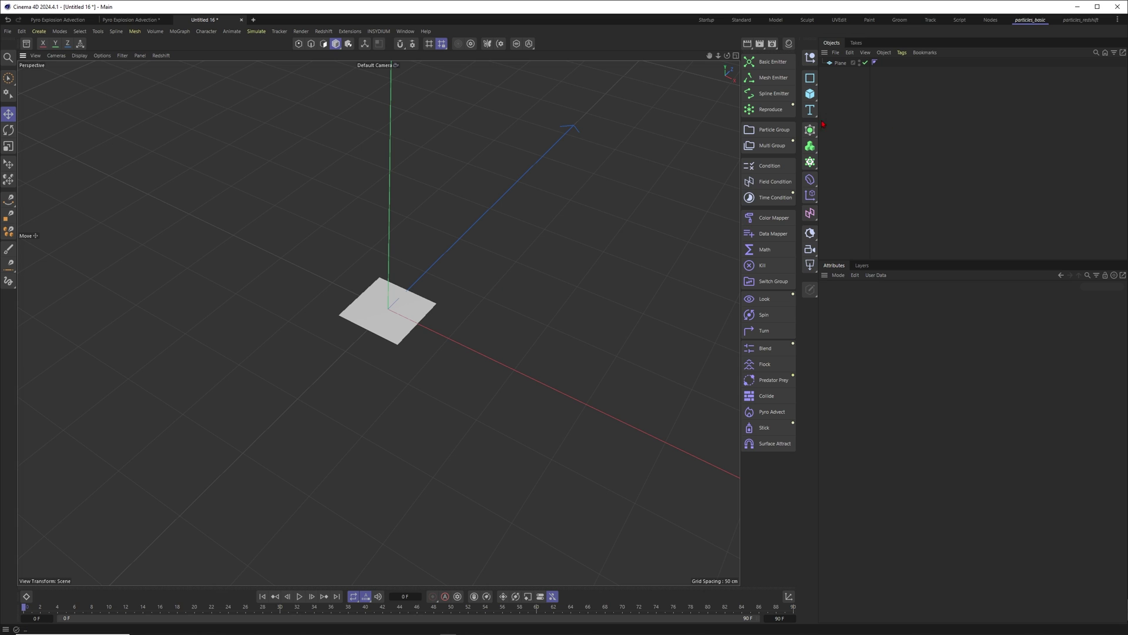
click(809, 77)
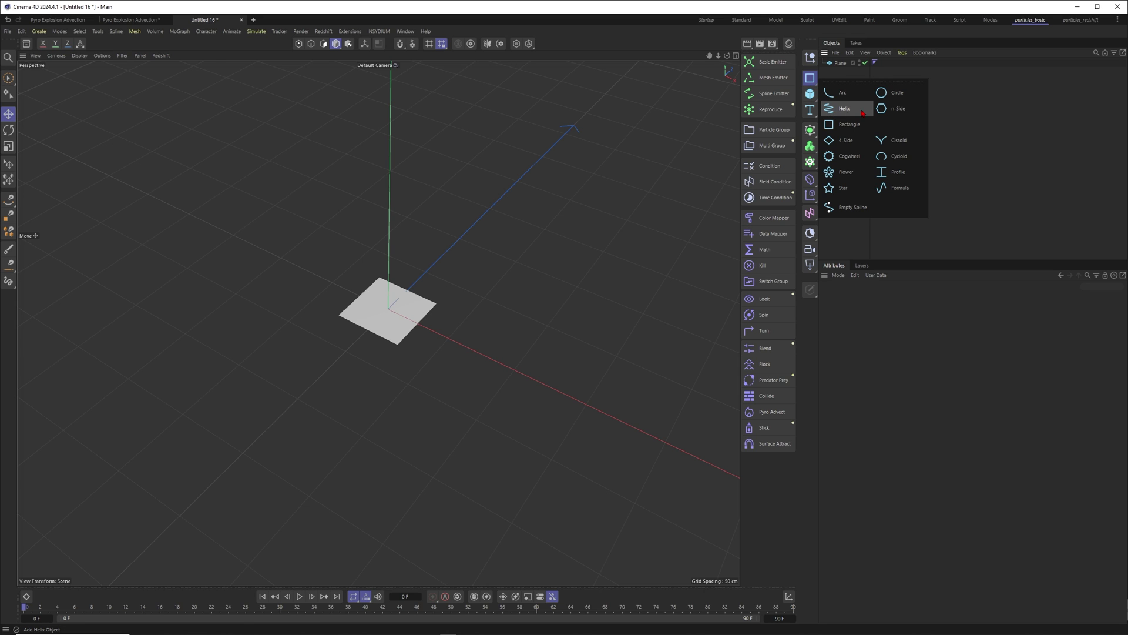
click(891, 93)
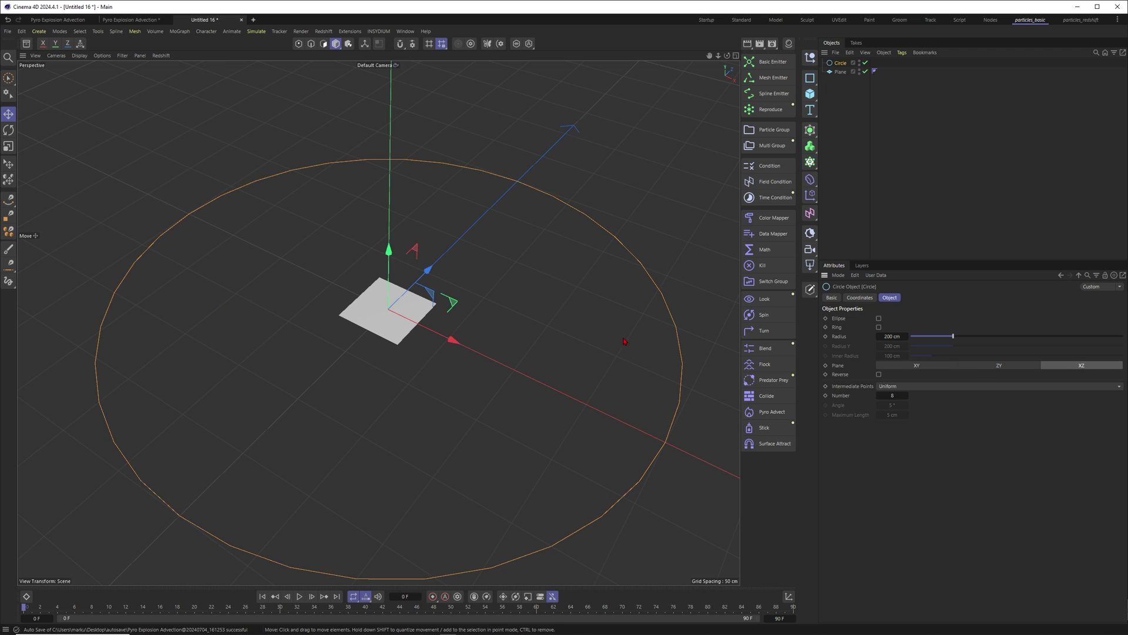
scroll(493, 263, down, 4)
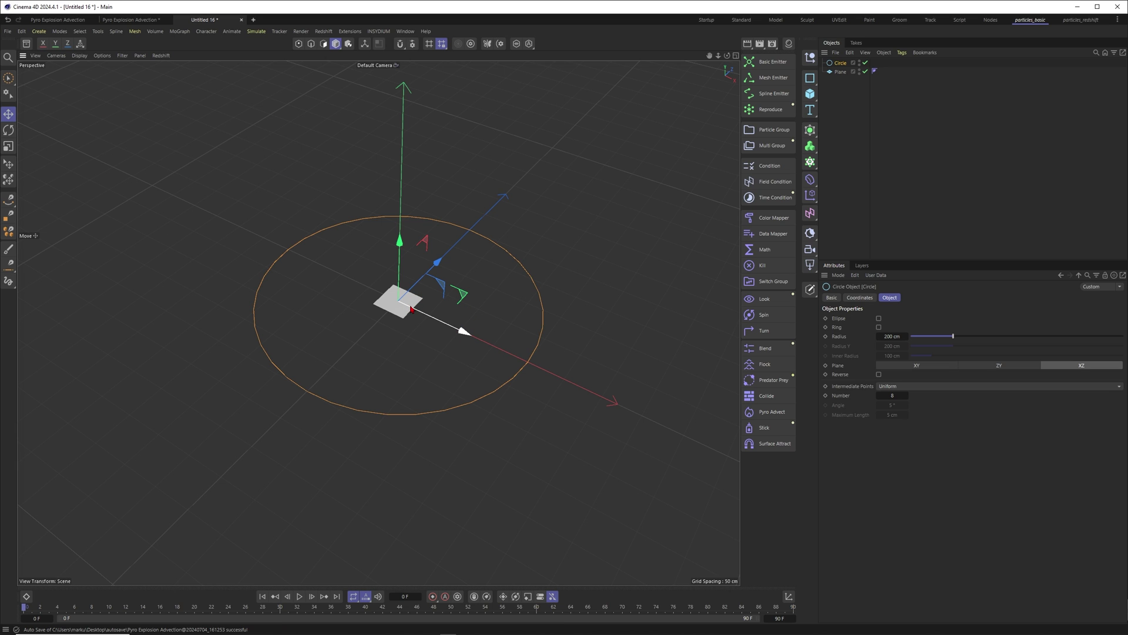
click(860, 97)
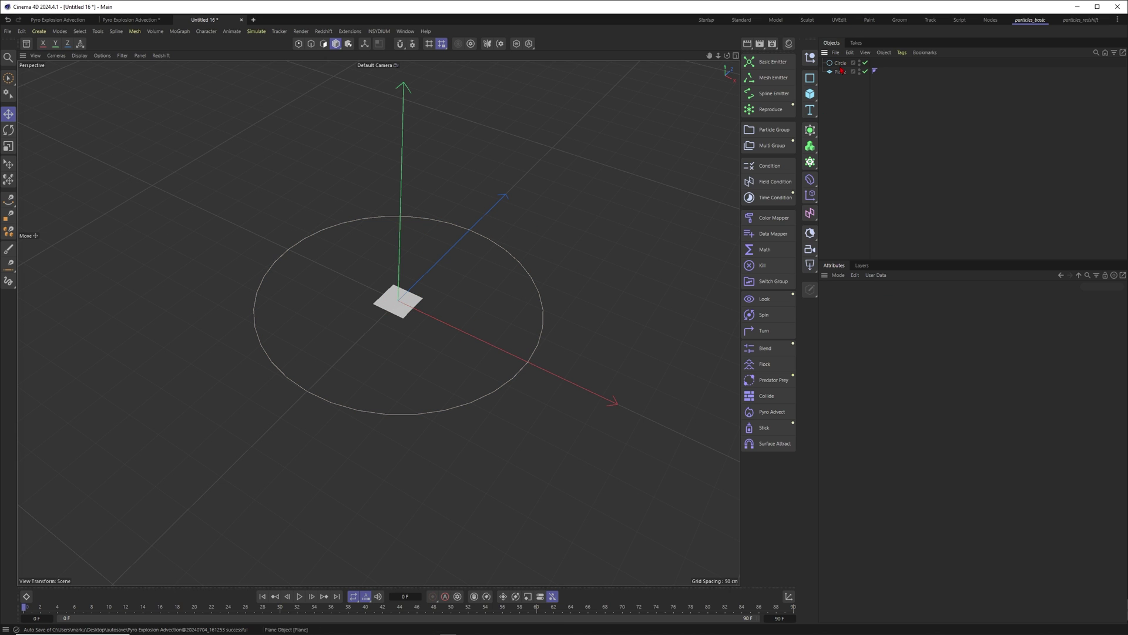
click(840, 63)
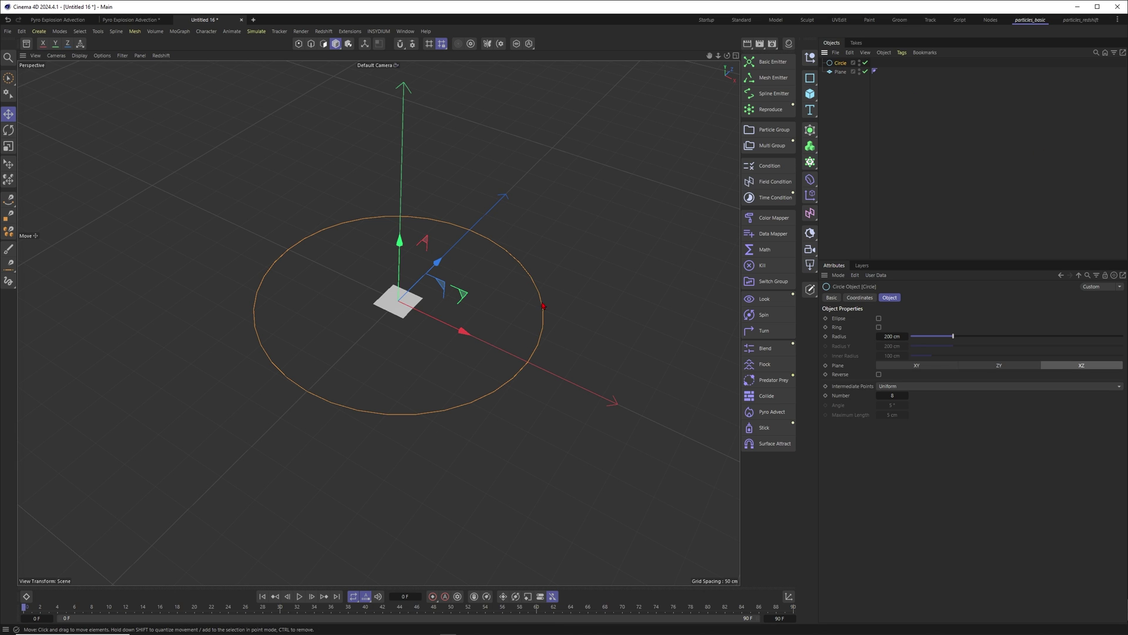
click(842, 127)
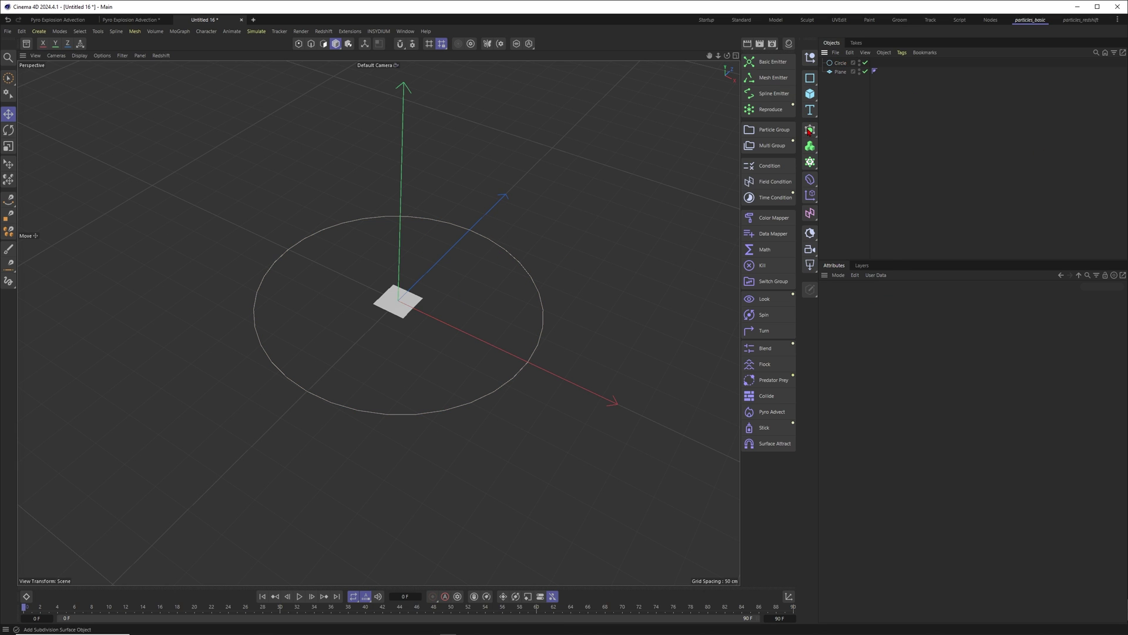
- Add an Extrude generator and make the circle spline its child
click(810, 129)
click(847, 164)
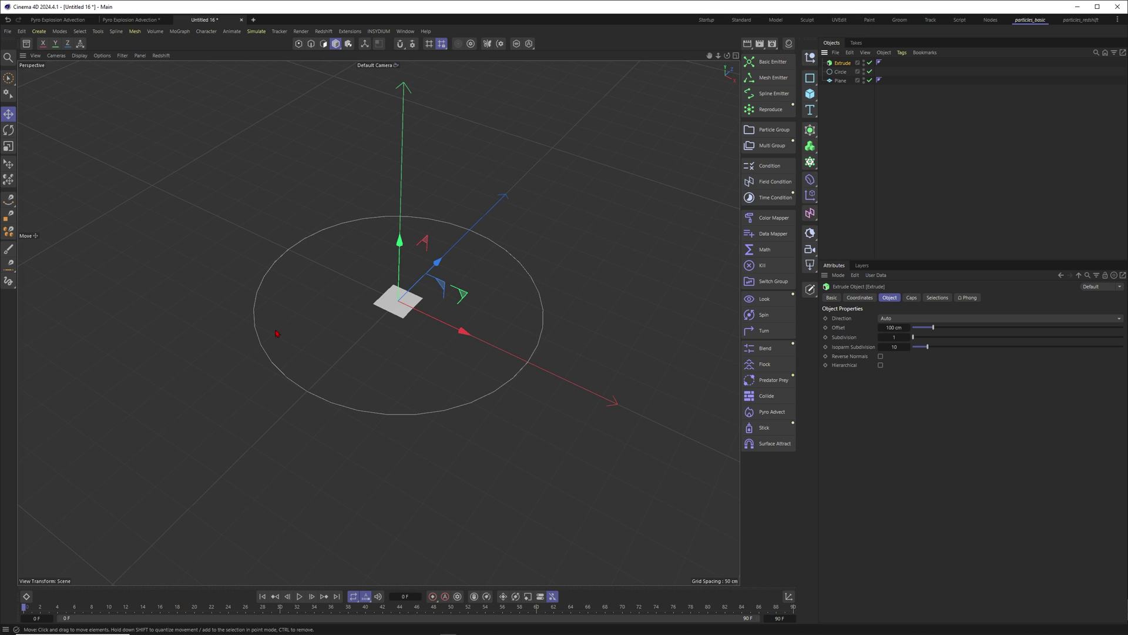
drag(840, 71, 842, 63)
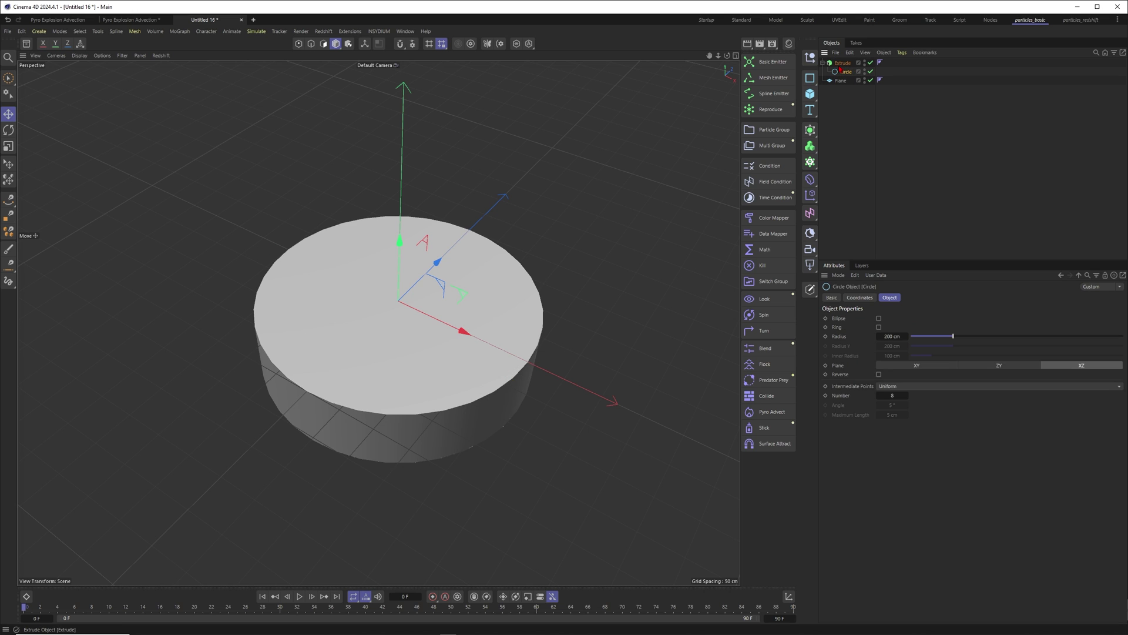
- Disable the start and end caps of the Extrude object
click(842, 62)
click(911, 298)
click(875, 326)
click(875, 335)
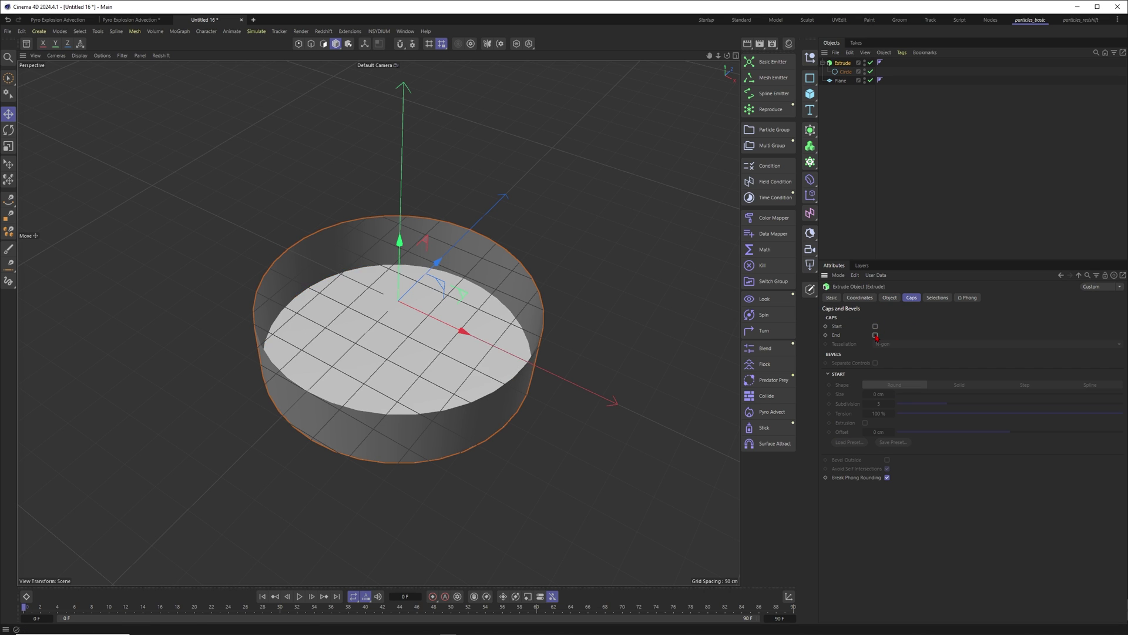
alt+drag(455, 246, 418, 278)
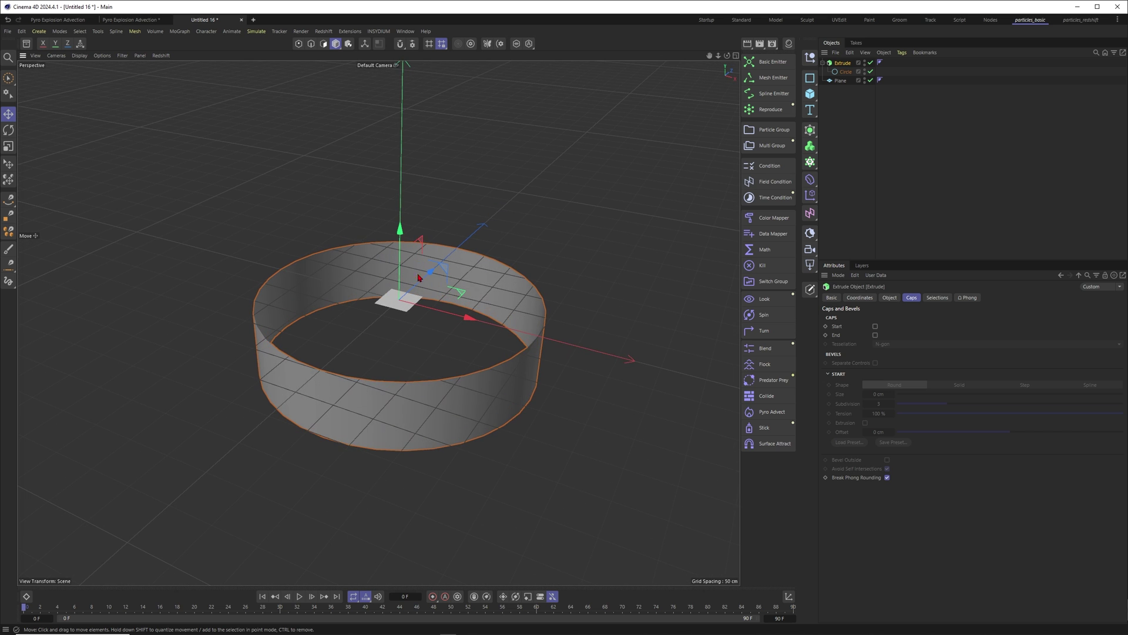
- Hide the grid in the perspective viewport
click(122, 55)
click(138, 116)
alt+drag(397, 293, 398, 303)
scroll(399, 304, up, 2)
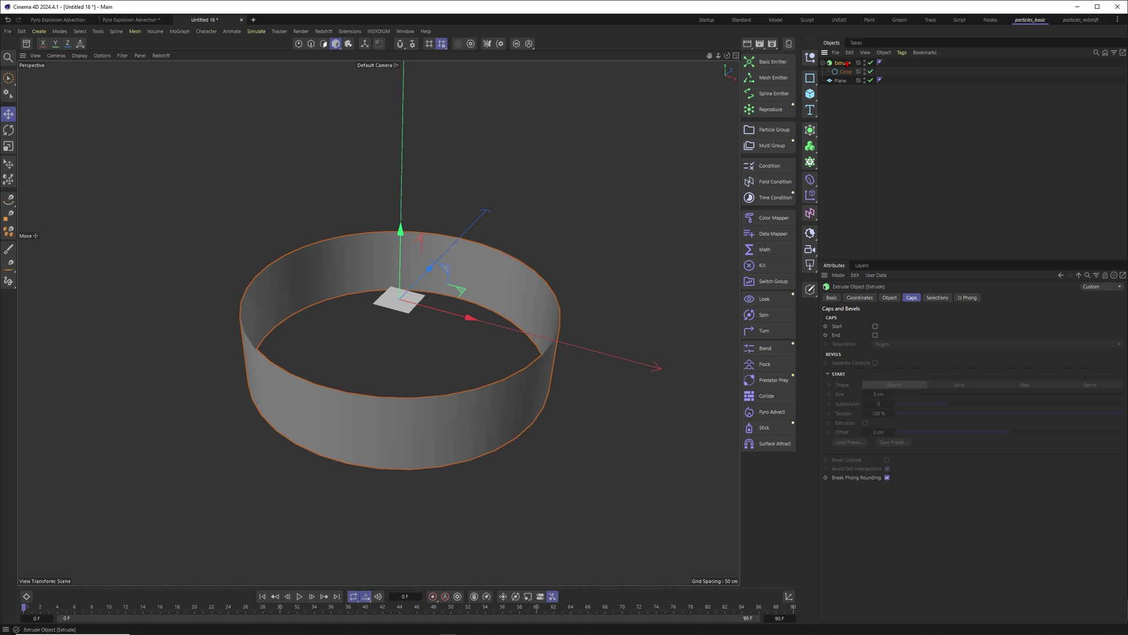
- Set the Extrude object's offset to 30 cm
click(889, 298)
double_click(891, 329)
text(30)
key(Return)
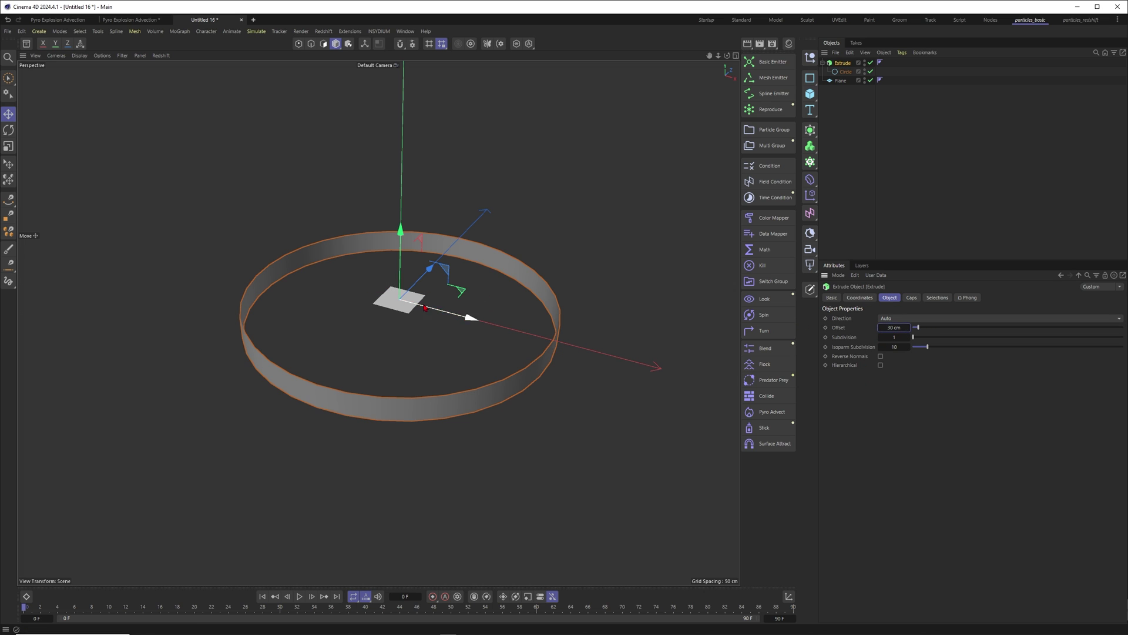
alt+middle_drag(406, 301, 433, 296)
alt+right_drag(433, 295, 426, 298)
alt+drag(426, 298, 419, 302)
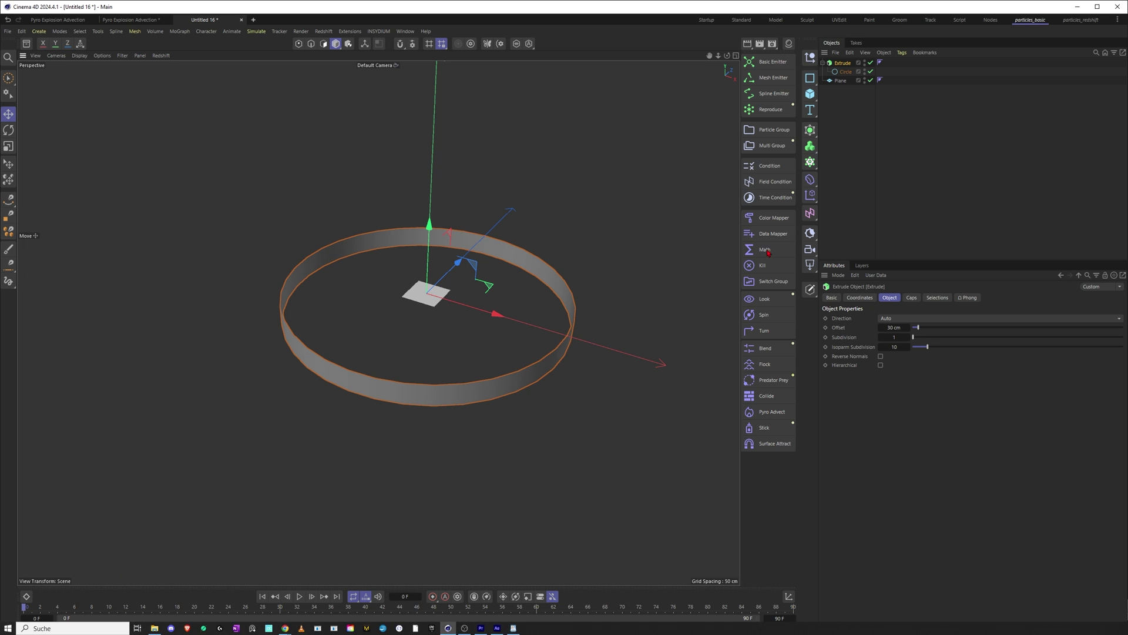
- Set the circle's radius to 50 cm and keyframe it at frame 0
click(845, 72)
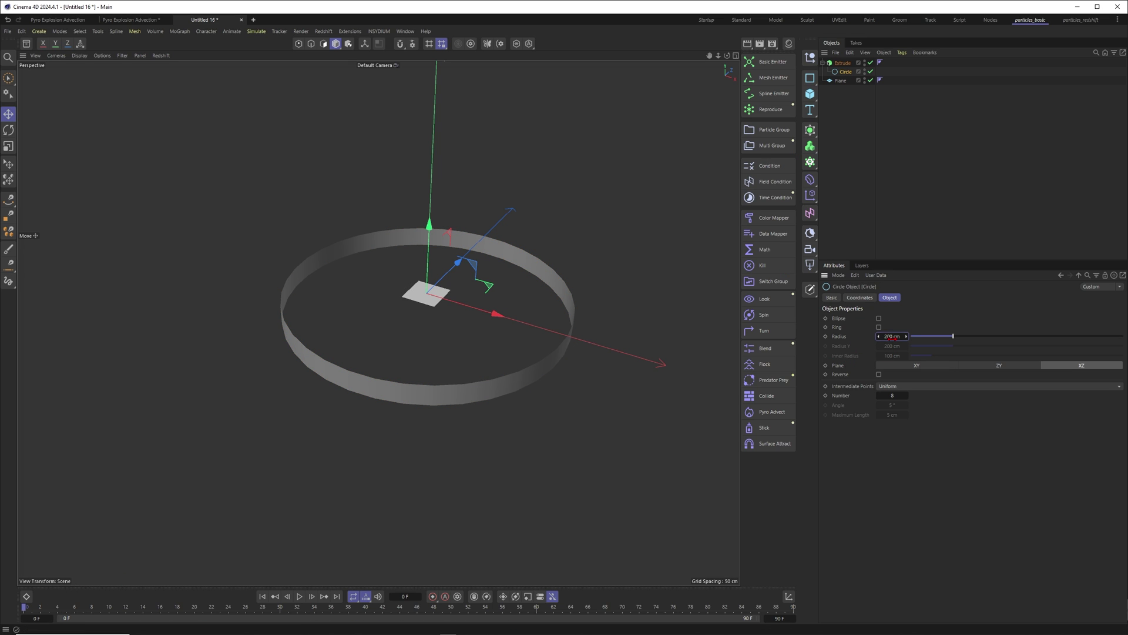
text(50)
key(Return)
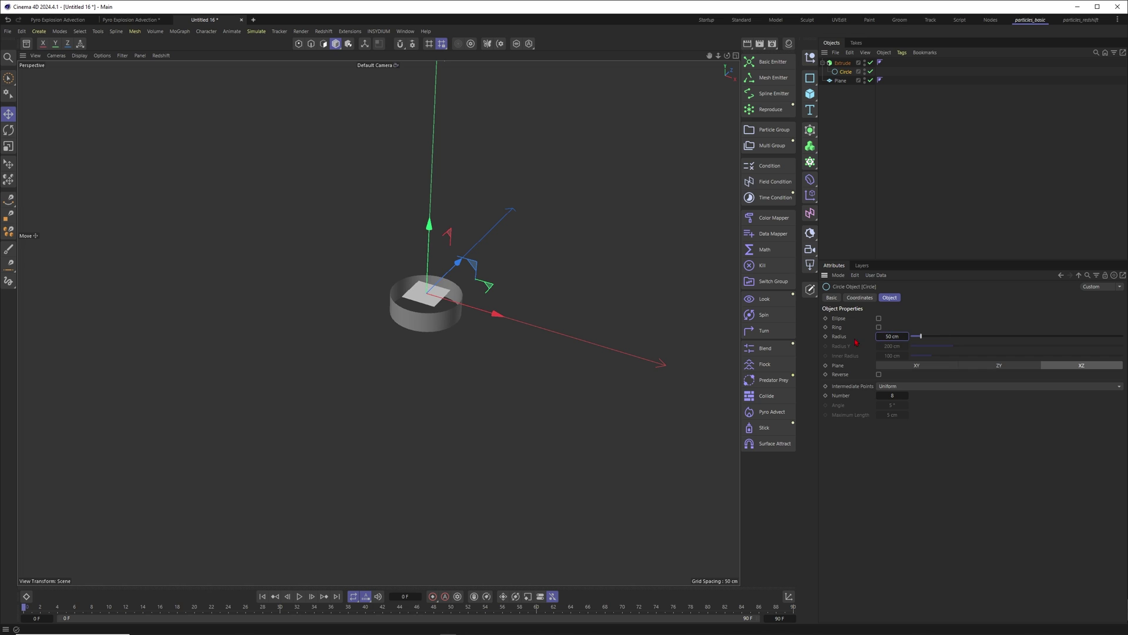
click(826, 336)
- At frame 5, set the circle's radius to 240 cm and keyframe it
click(59, 608)
click(892, 336)
text(240)
key(Return)
click(826, 336)
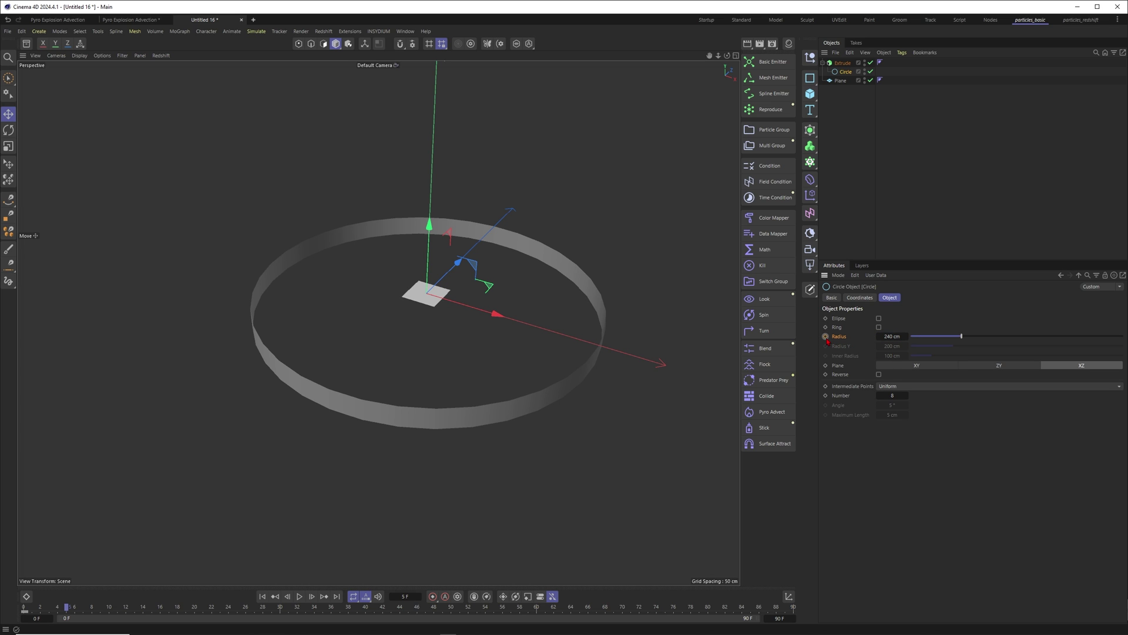
- Play the animation from the first frame to check the ring's expansion
click(263, 597)
click(299, 597)
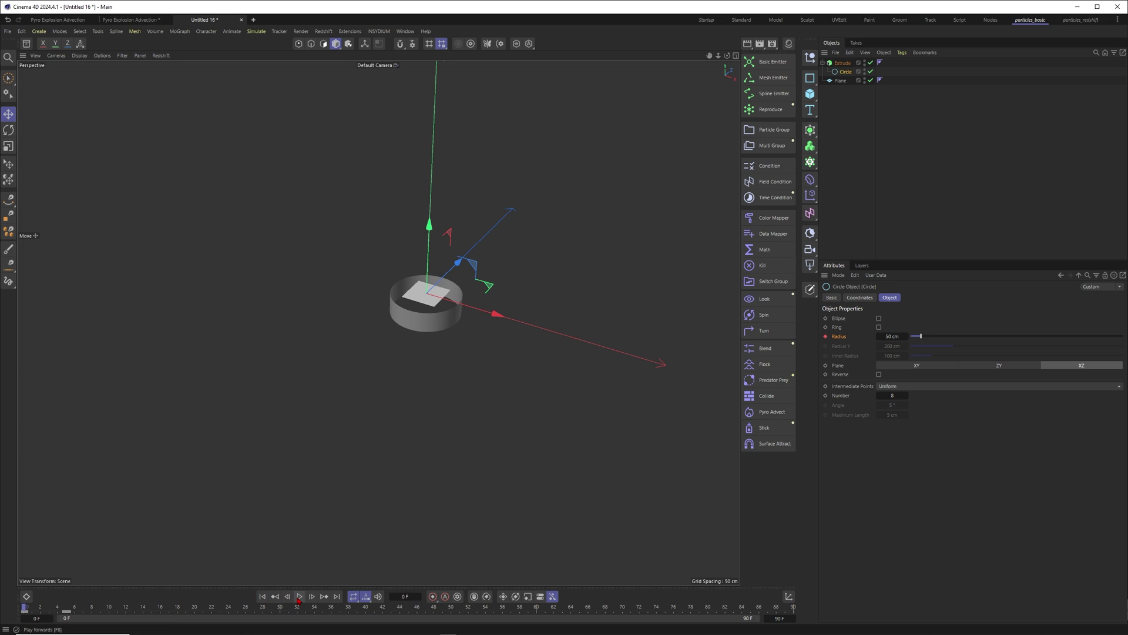
click(297, 597)
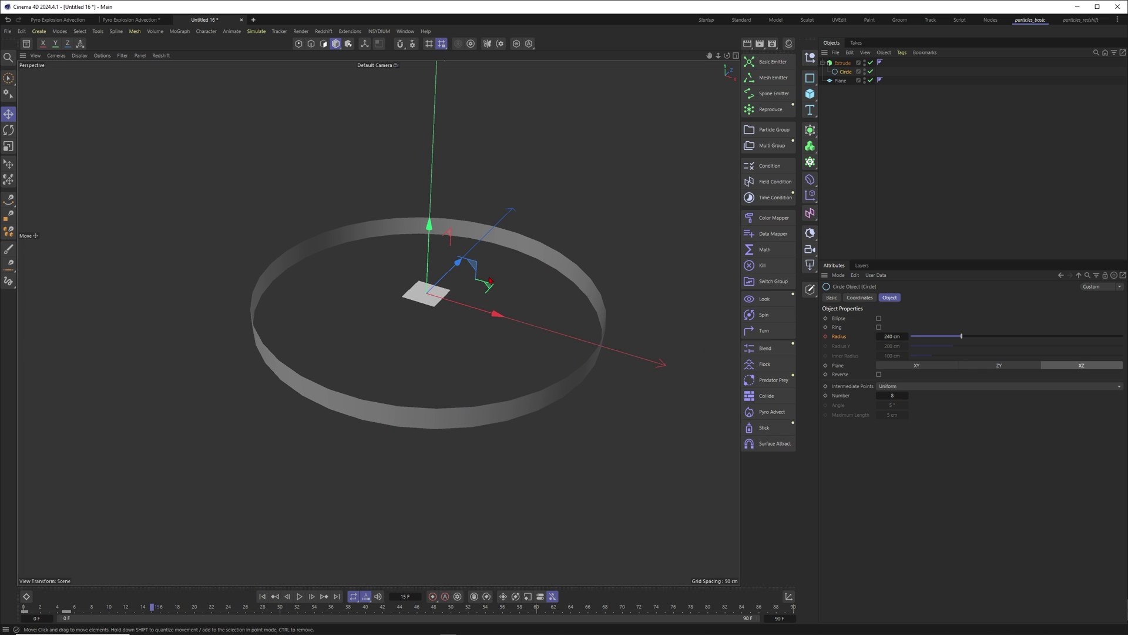
click(263, 598)
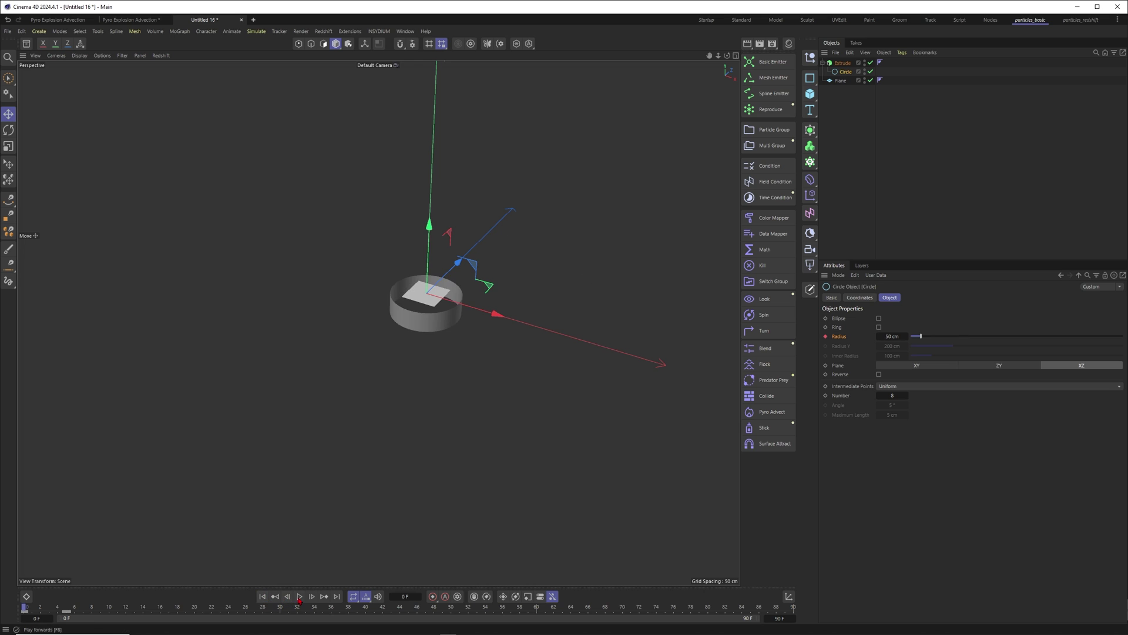
click(299, 597)
click(298, 597)
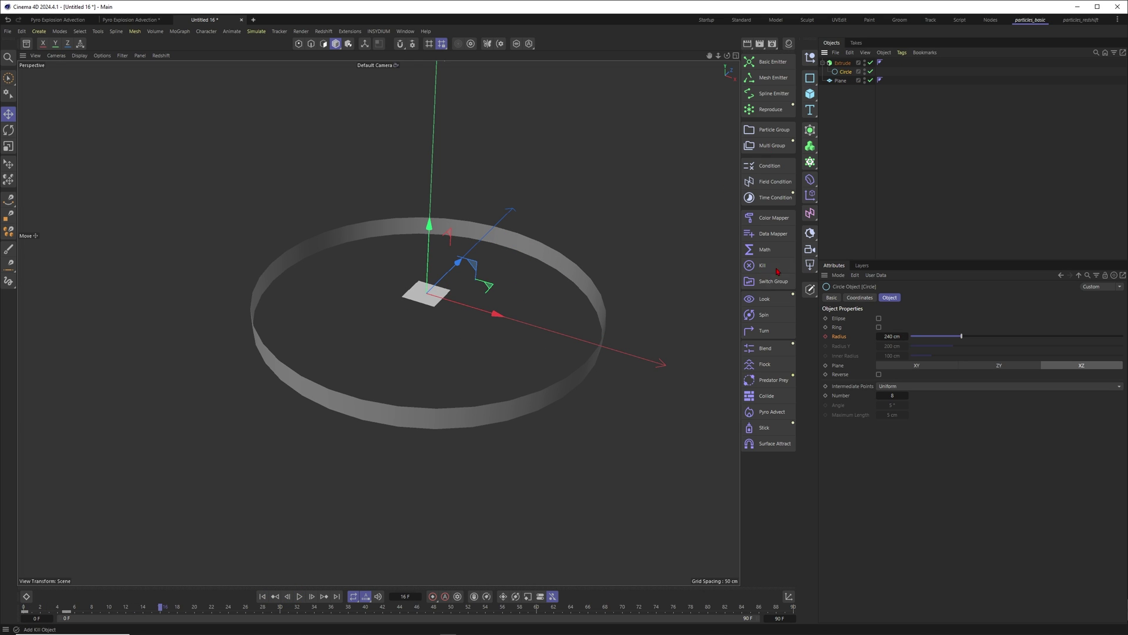
- Add a Displacer as a child of the circle with a height of 90 cm and a Noise shader
click(815, 185)
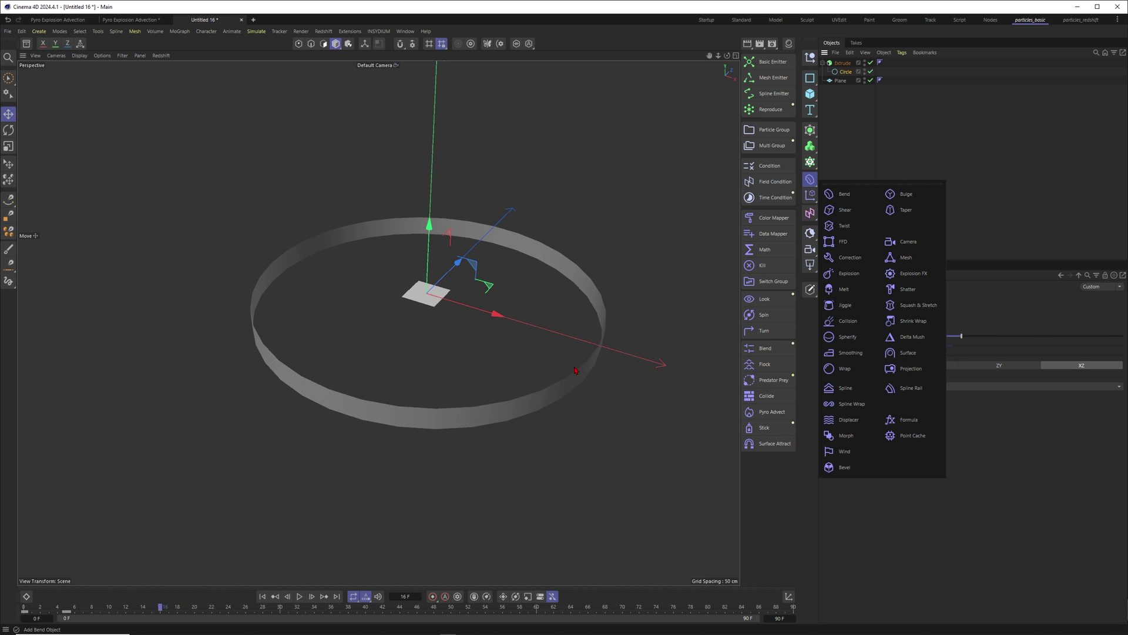
click(847, 419)
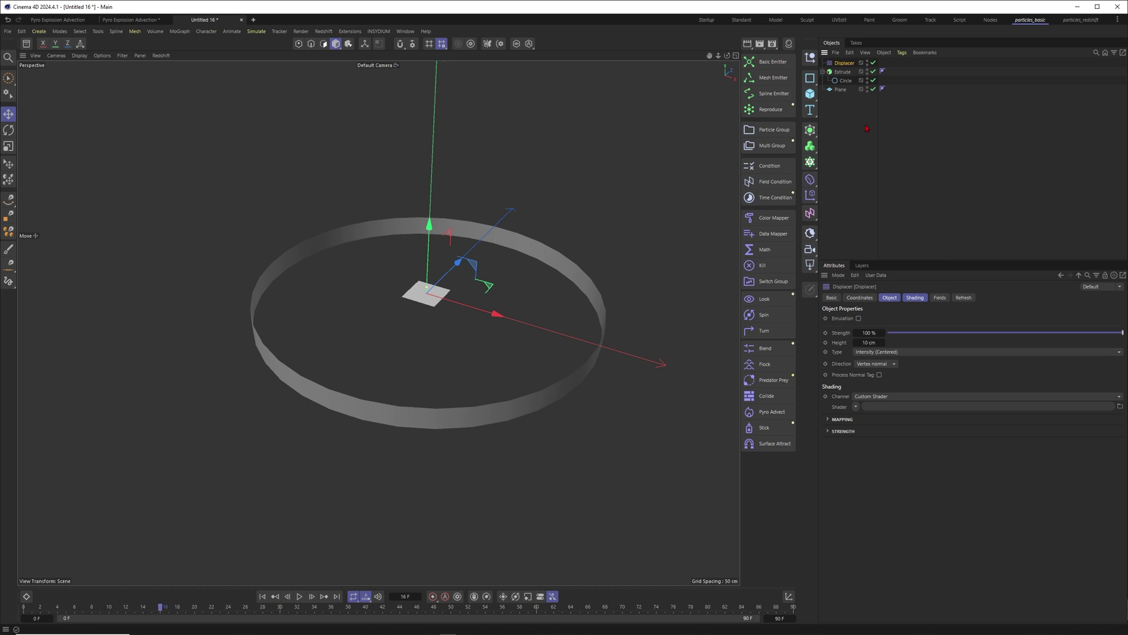
drag(845, 62, 842, 86)
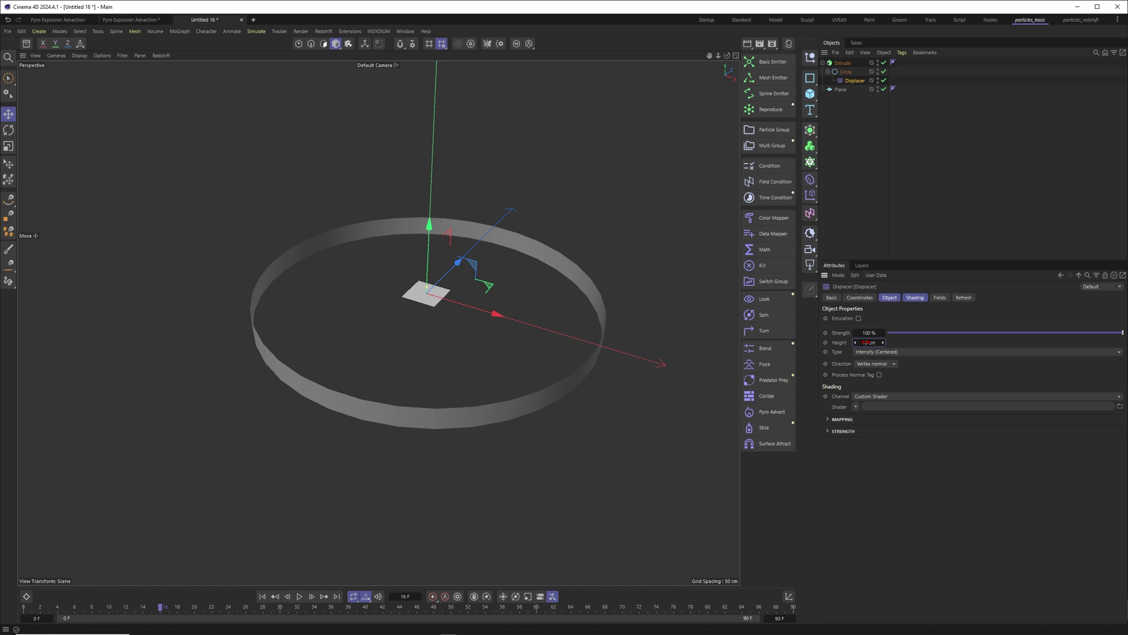
click(855, 406)
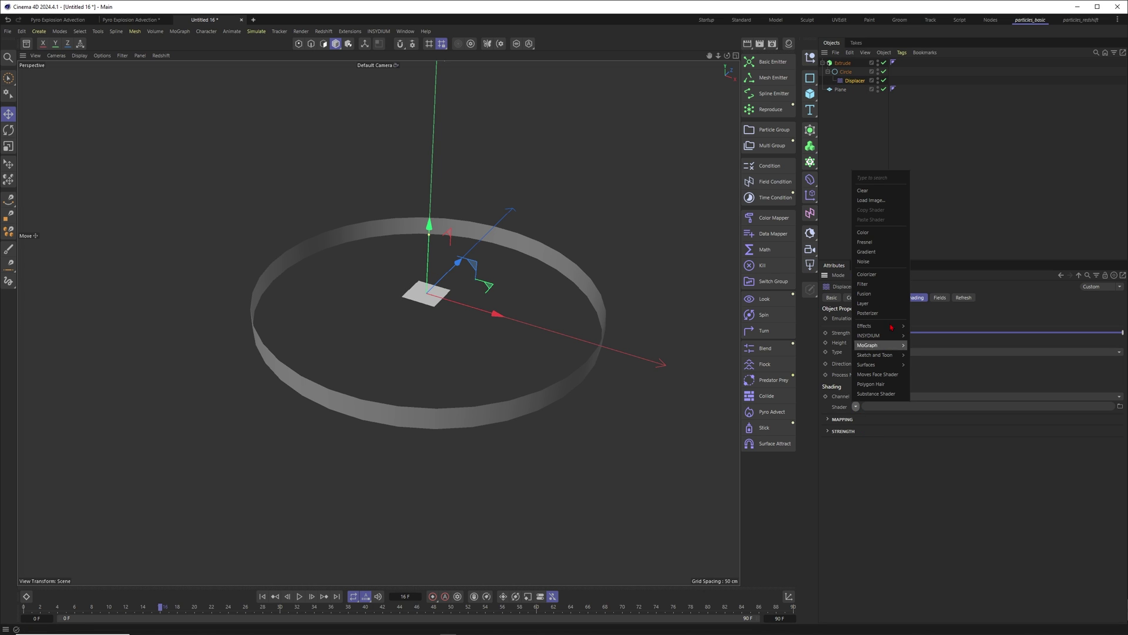
click(868, 263)
- Play the timeline to review the displaced ring's animation, then stop it
click(299, 595)
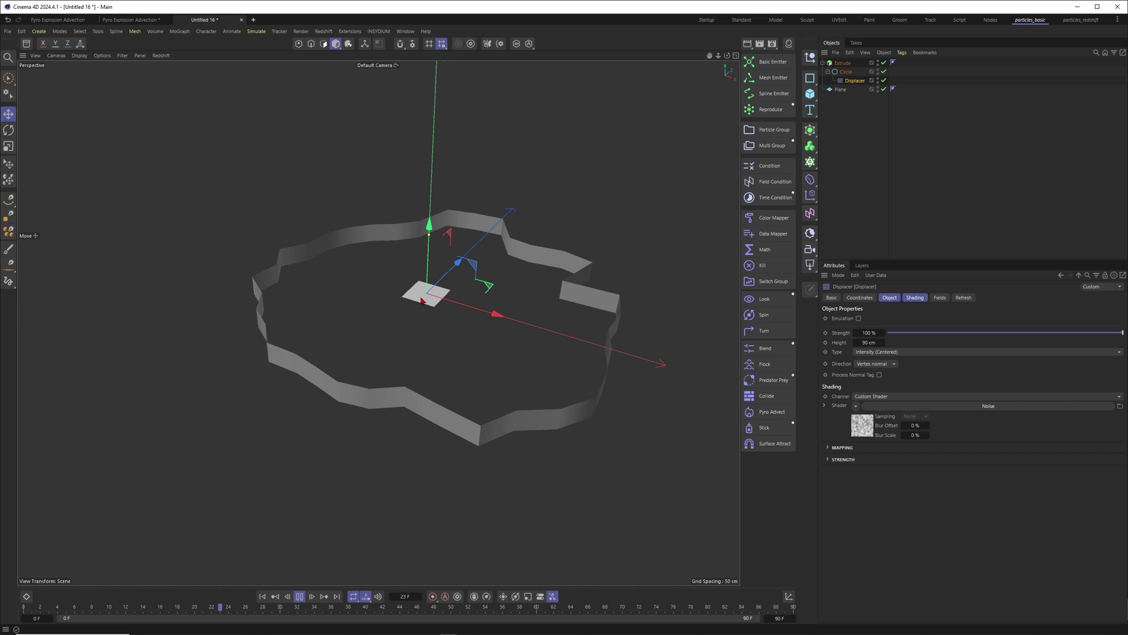
click(263, 596)
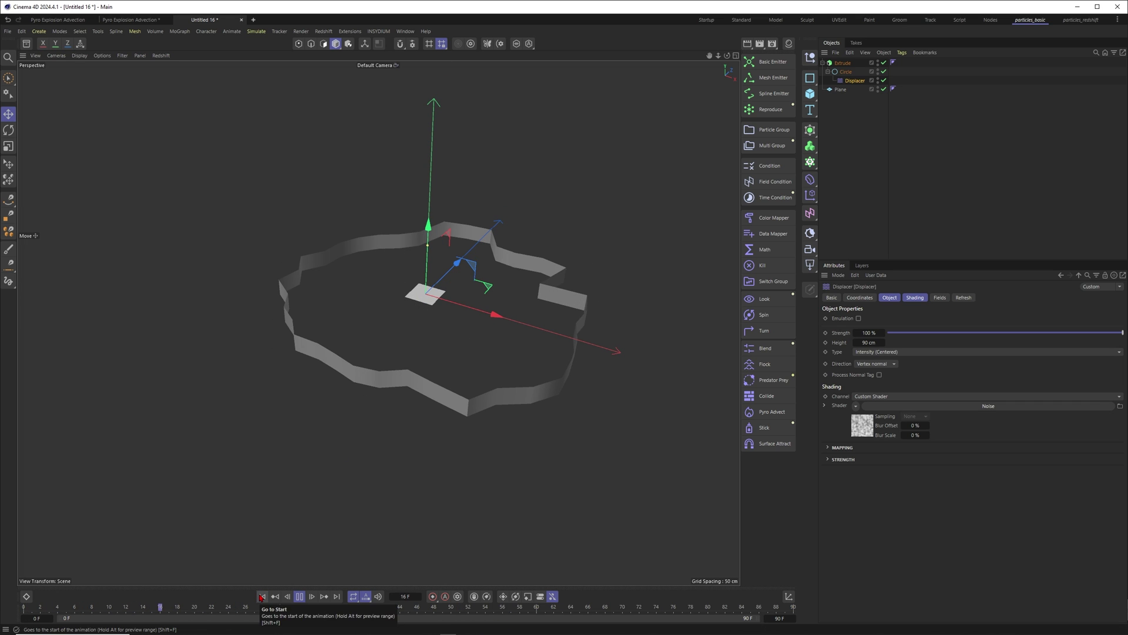
click(300, 596)
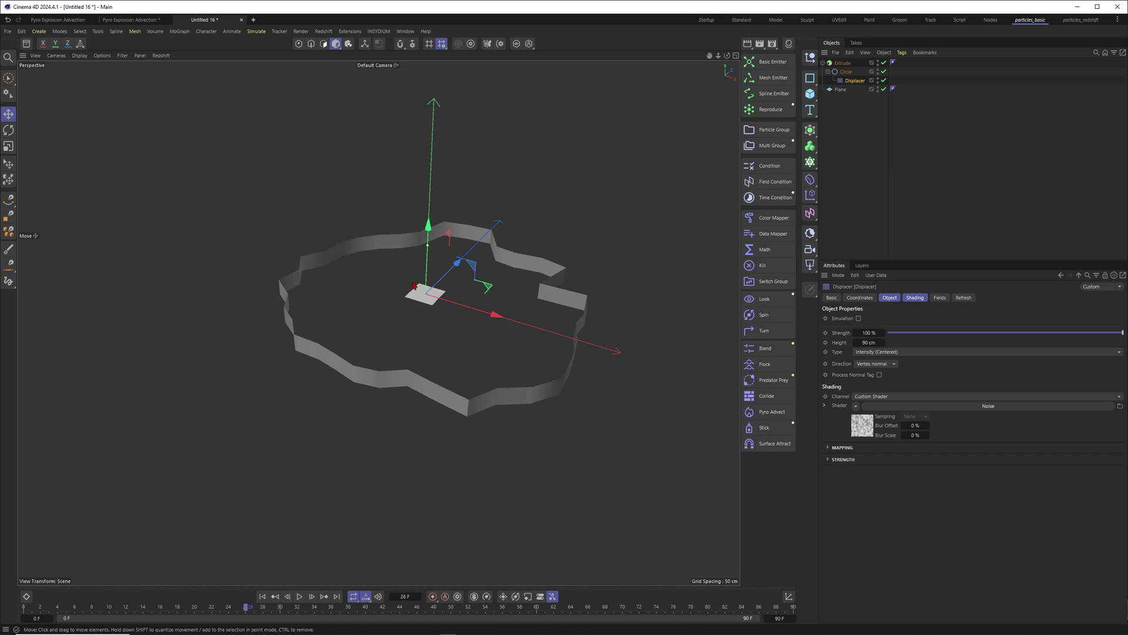
- Add a Pyro Emitter tag to the Extrude object and show its full settings in an enlarged Attributes area
click(843, 63)
click(823, 63)
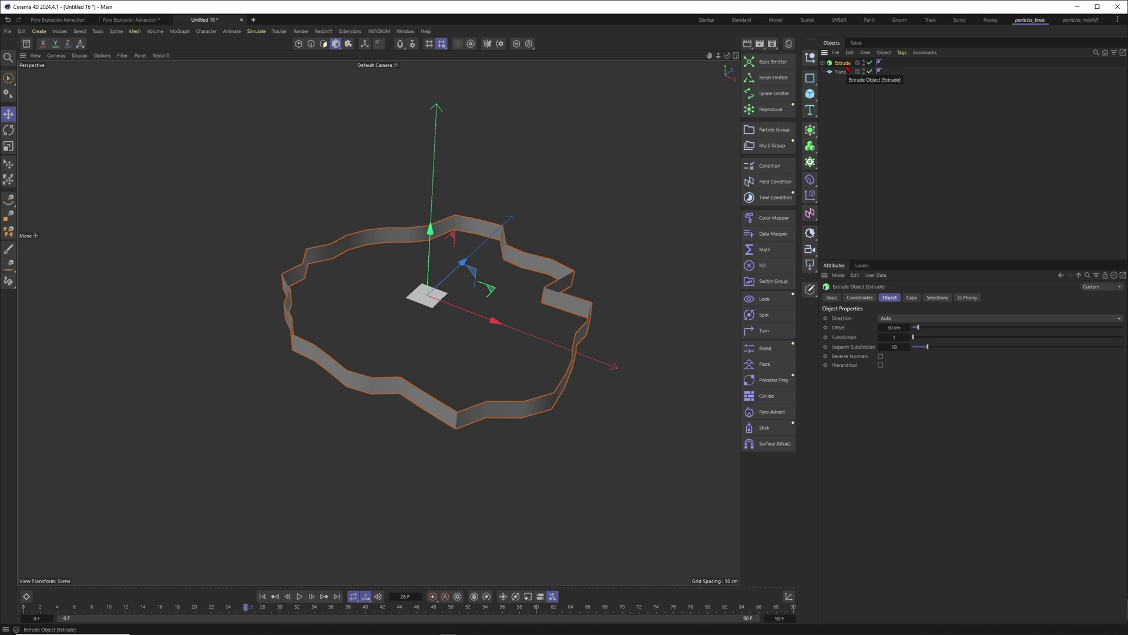
right_click(847, 68)
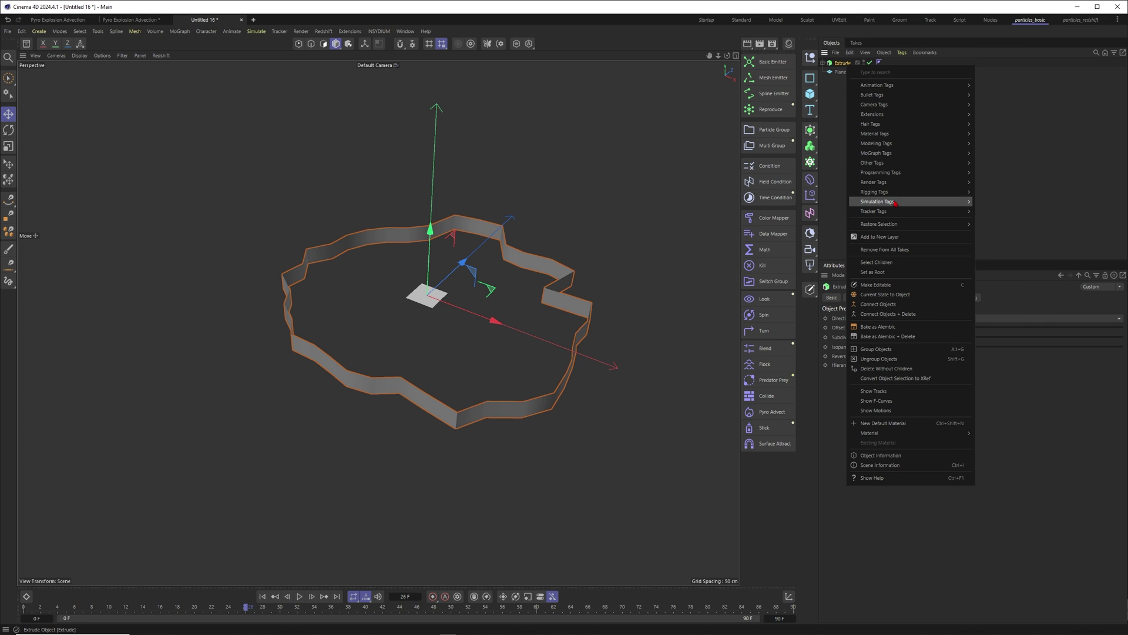
mouse_move(896, 203)
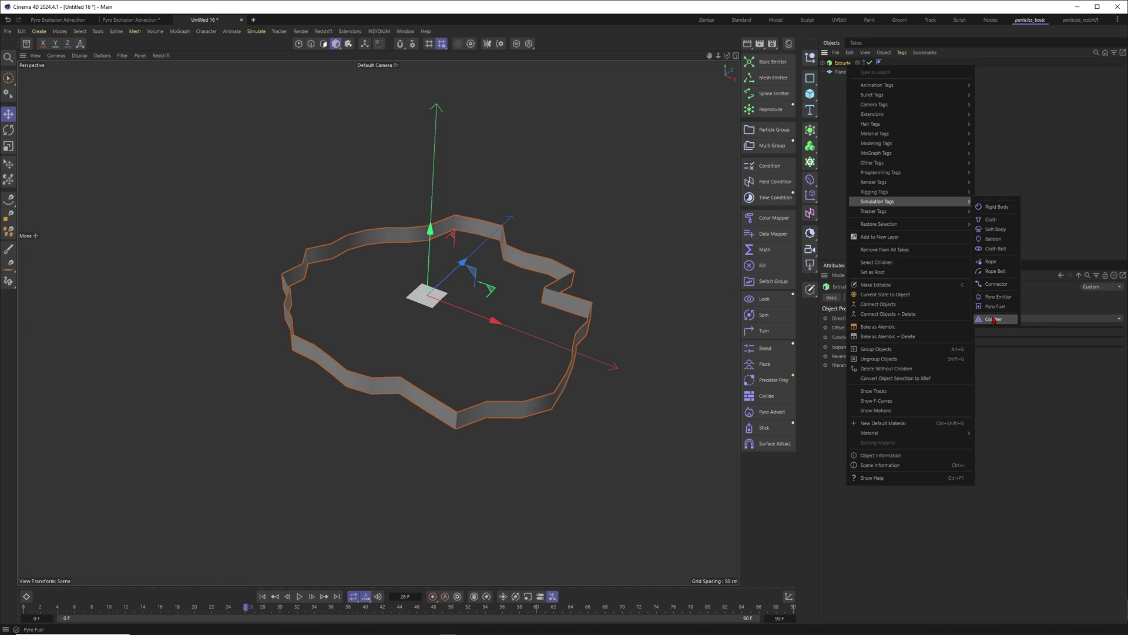
click(999, 297)
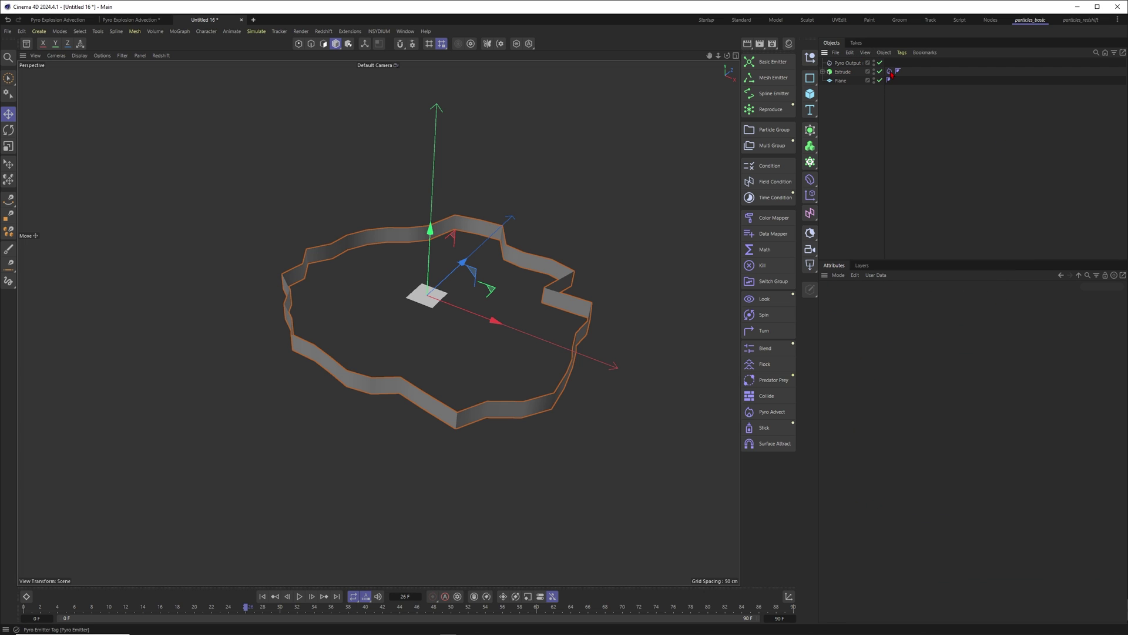
drag(948, 259, 949, 153)
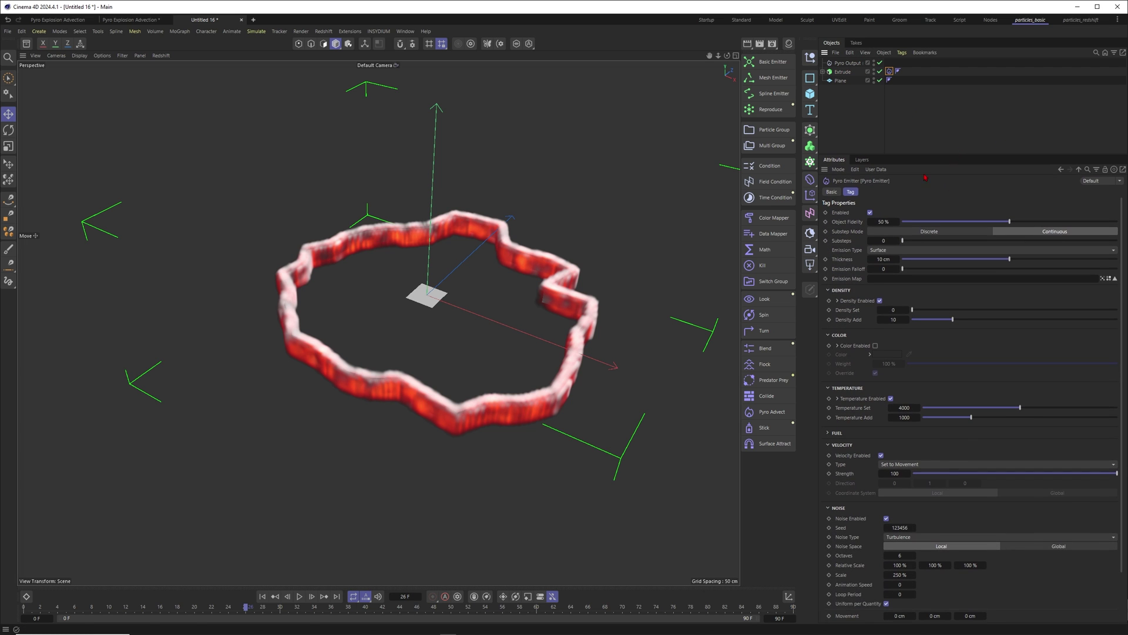
- Play the pyro simulation from the first frame to check the emission from the expanding ring
click(262, 596)
click(300, 596)
click(300, 596)
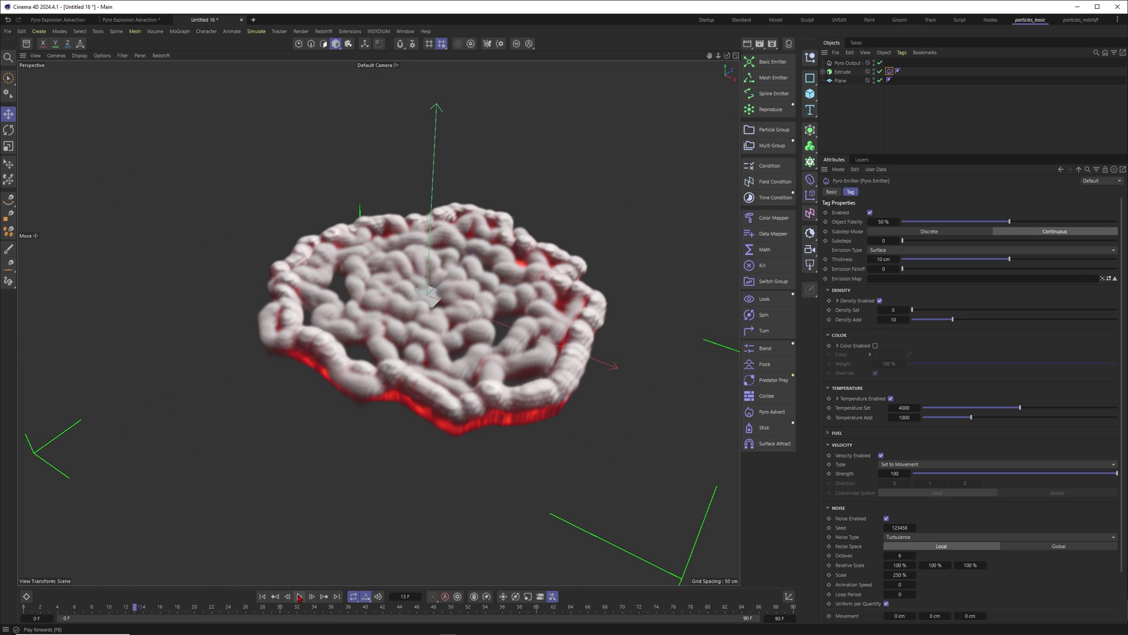
- Replay the pyro simulation from the first frame and inspect the ring's emission, then return to frame 0
alt+middle_drag(433, 302, 417, 313)
alt+drag(418, 313, 420, 318)
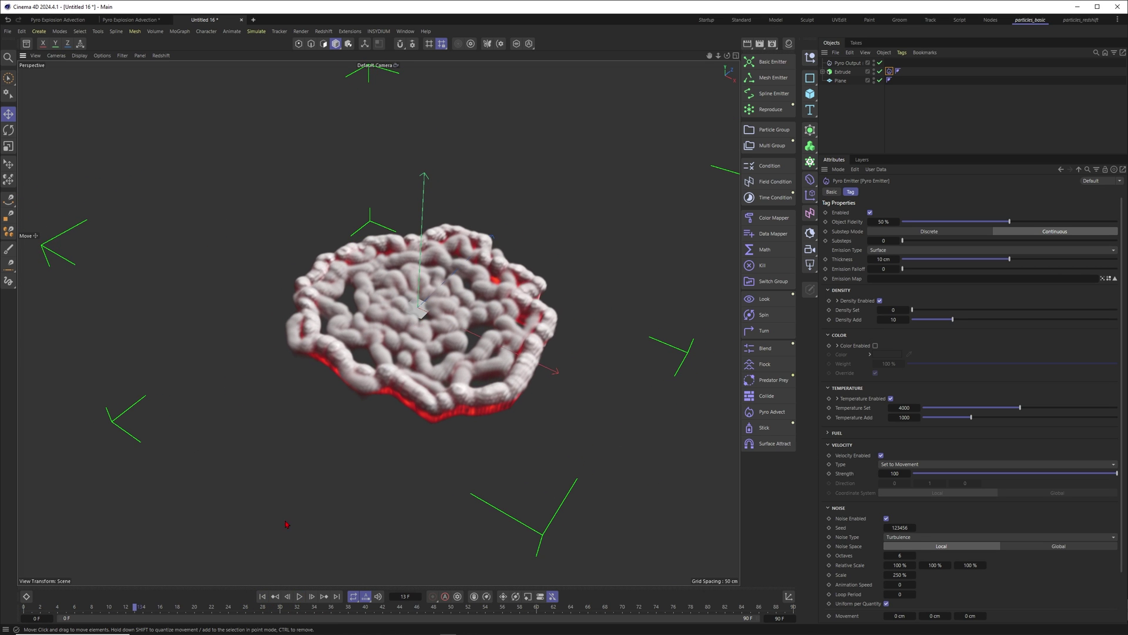
click(264, 597)
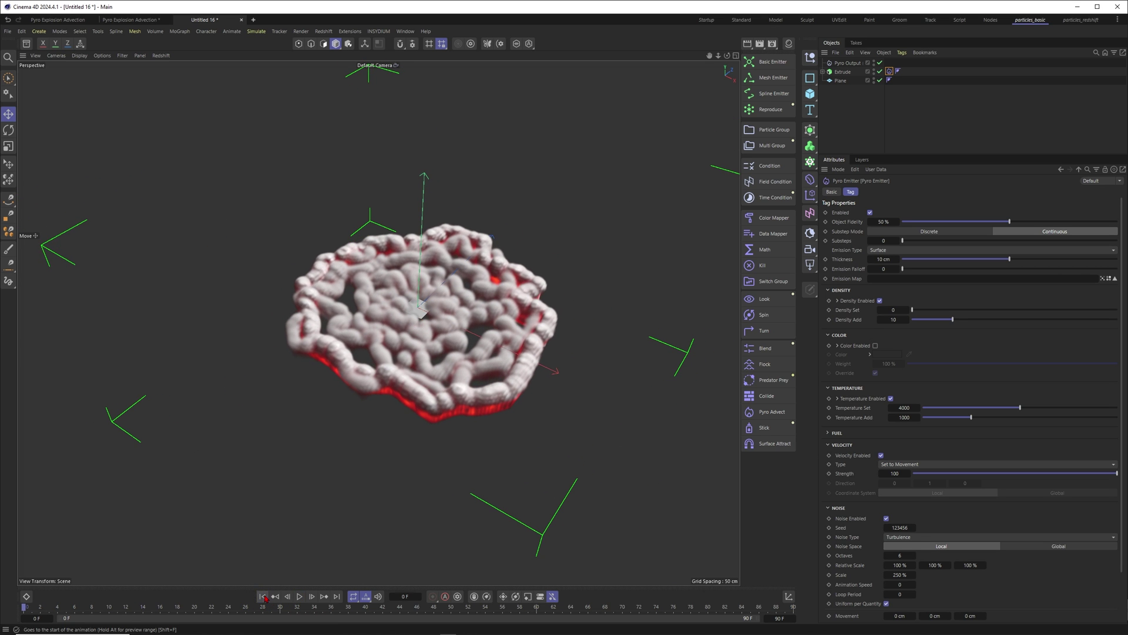
click(299, 597)
mouse_move(421, 309)
alt+mouse_down()
mouse_move(430, 381)
mouse_move(421, 298)
alt+mouse_up()
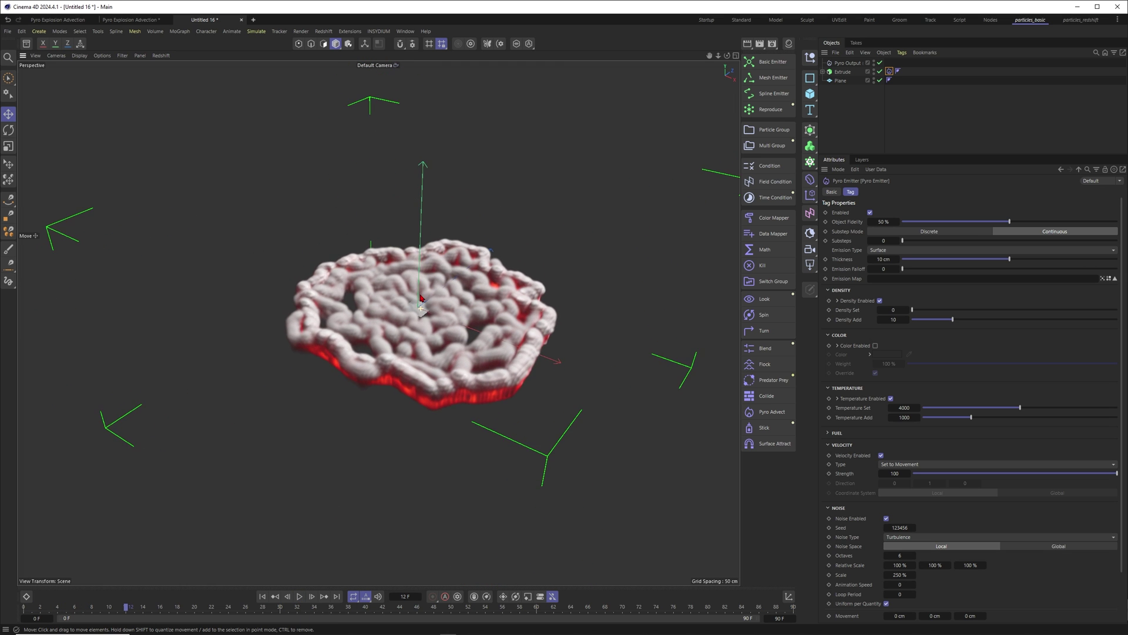
scroll(420, 297, down, 8)
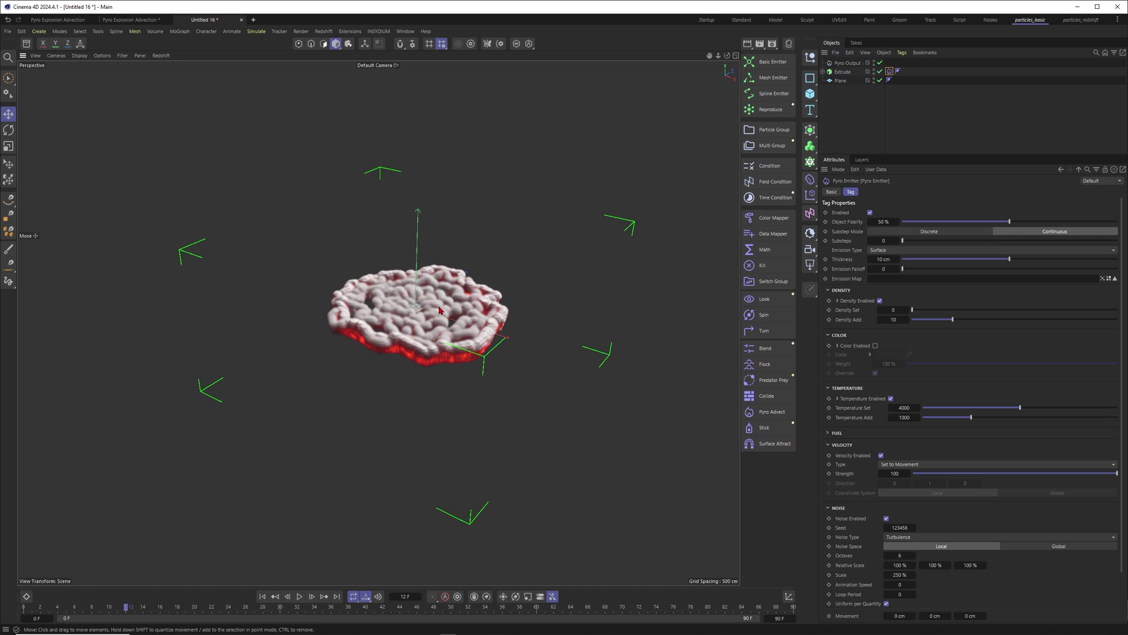
alt+right_drag(412, 306, 420, 303)
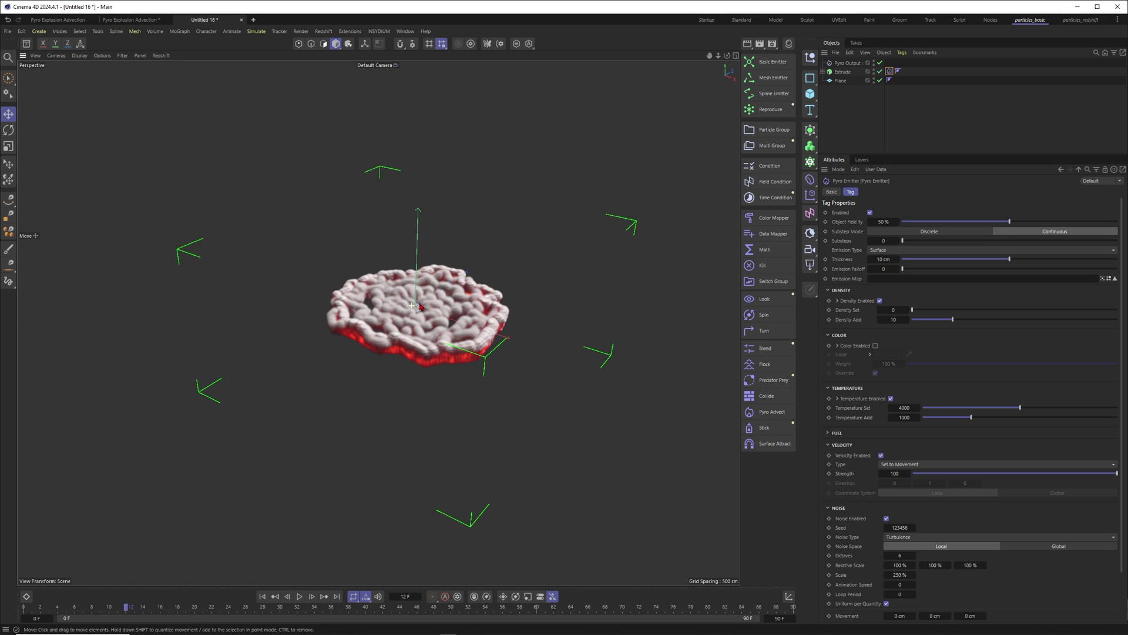
click(263, 597)
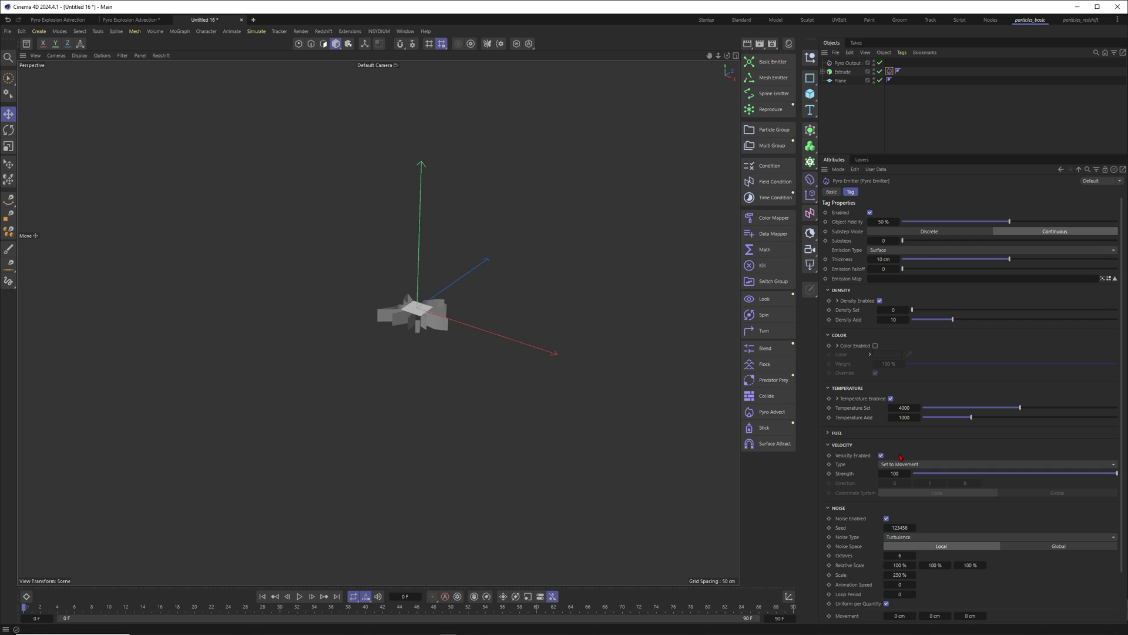
- Set the Pyro Emitter's substeps to 2 and play the simulation to check the smoother emission
mouse_move(965, 154)
mouse_down()
mouse_move(963, 115)
mouse_move(964, 134)
mouse_up()
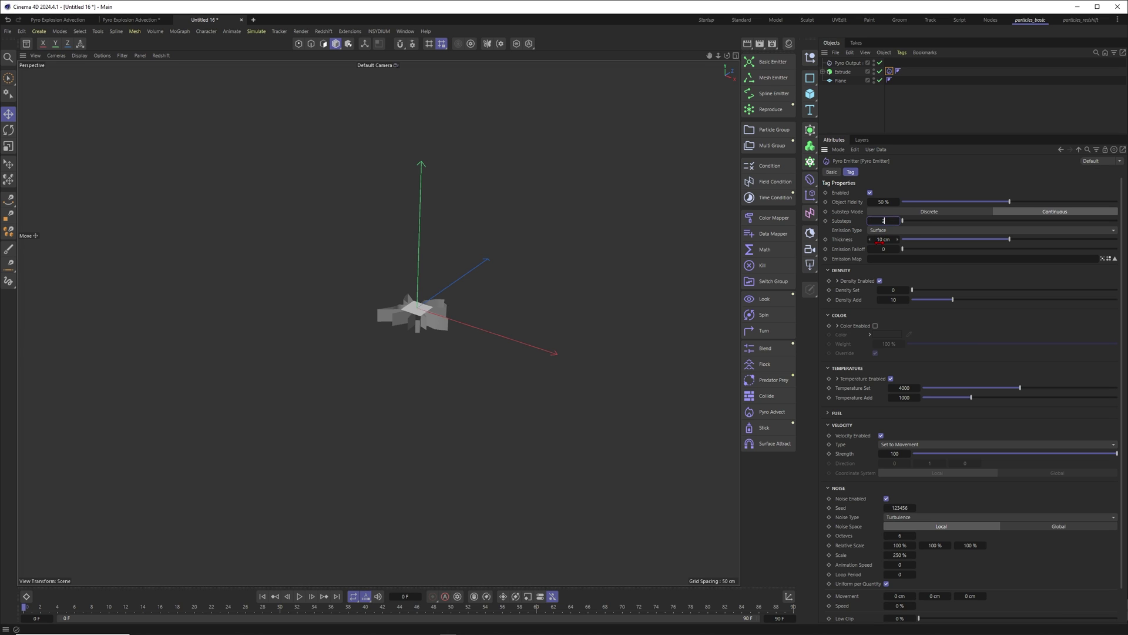
key(Return)
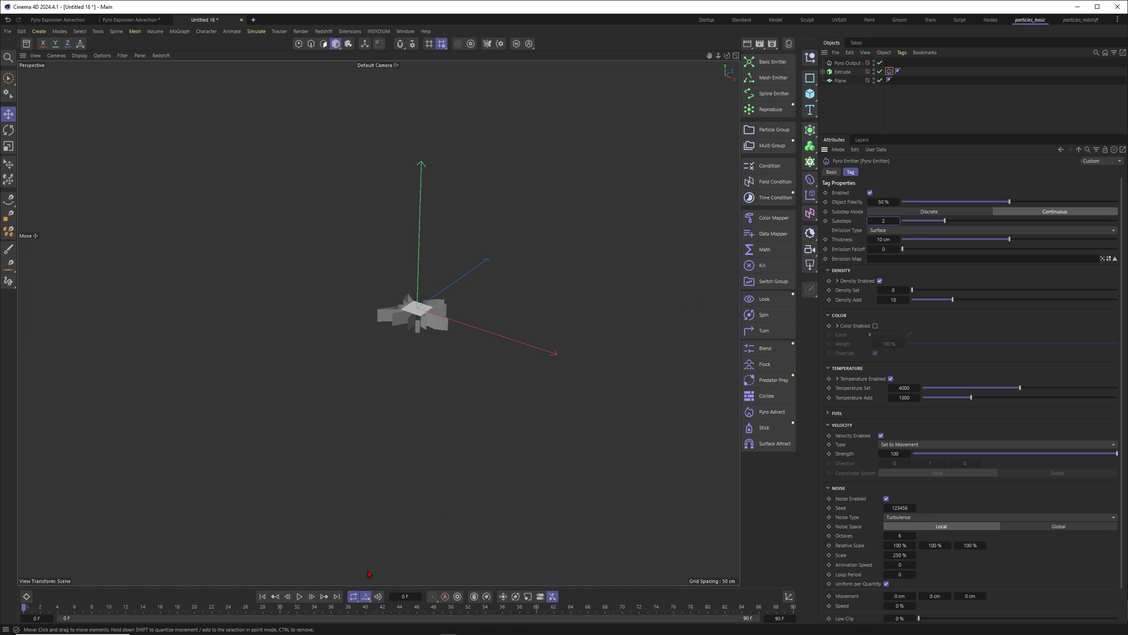
key(F8)
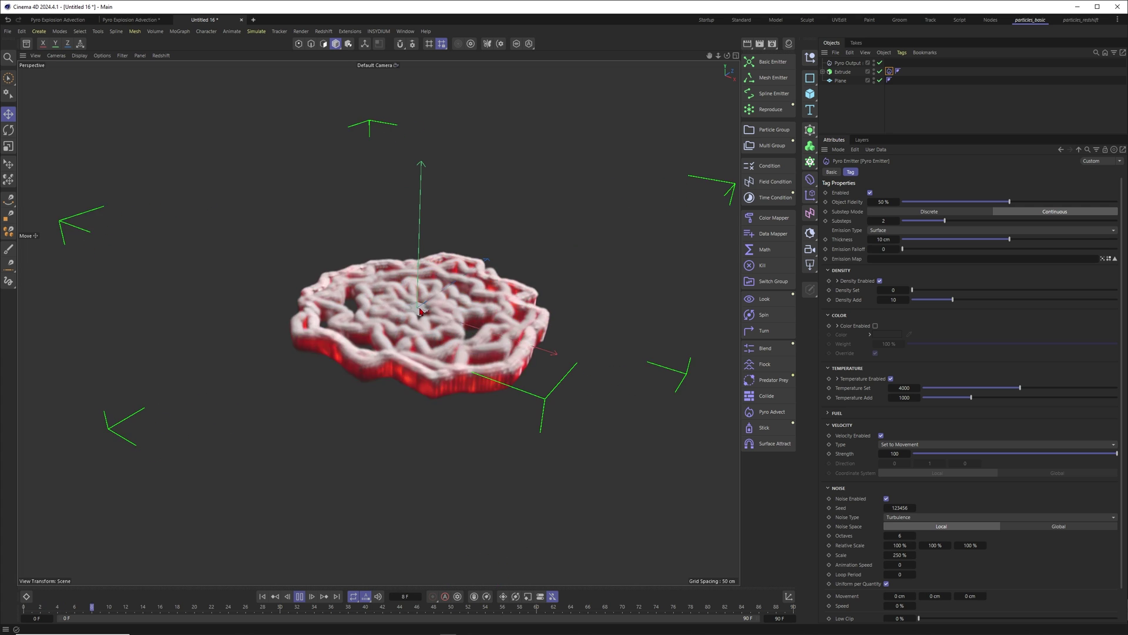
click(283, 599)
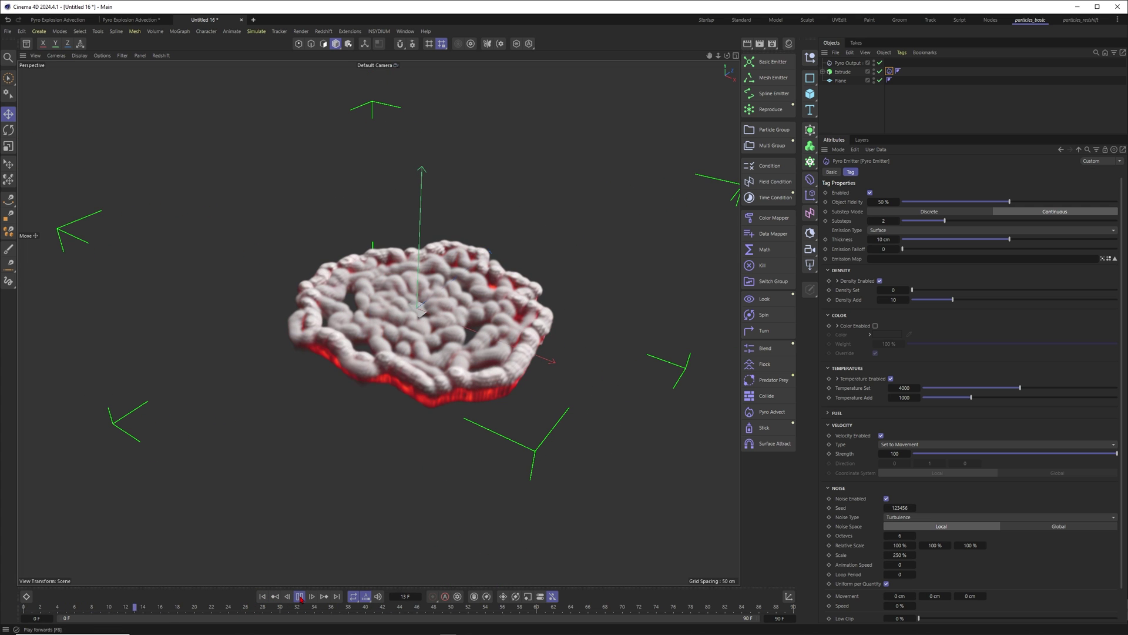
click(298, 598)
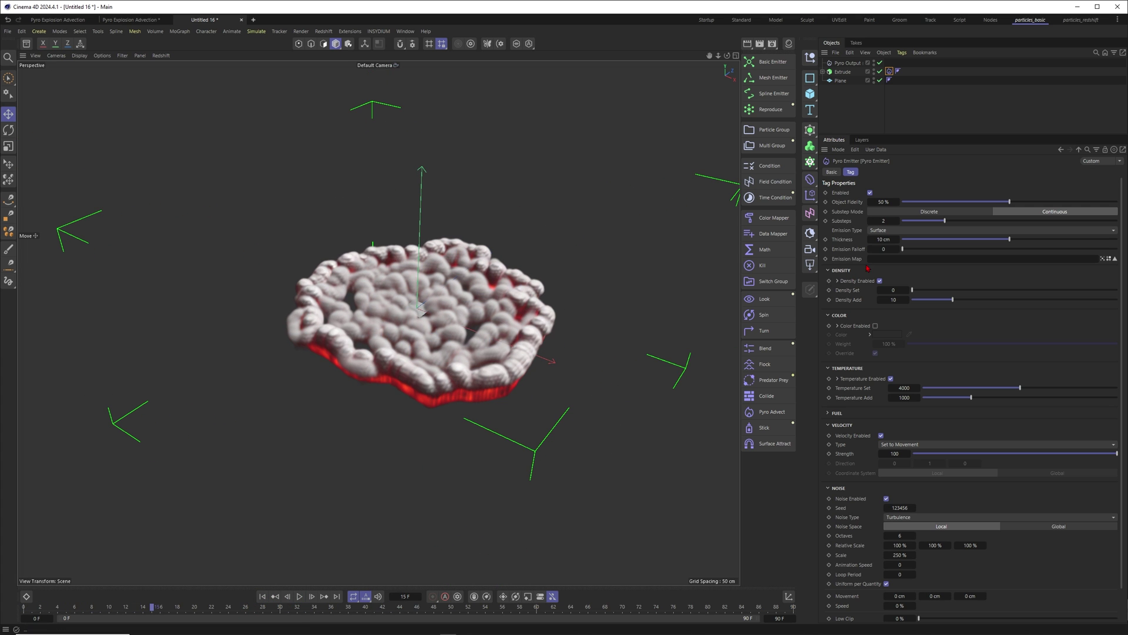
- Change the Pyro Emitter's emission type to Dynamic Geometry and replay the simulation from the first frame to check it
click(886, 230)
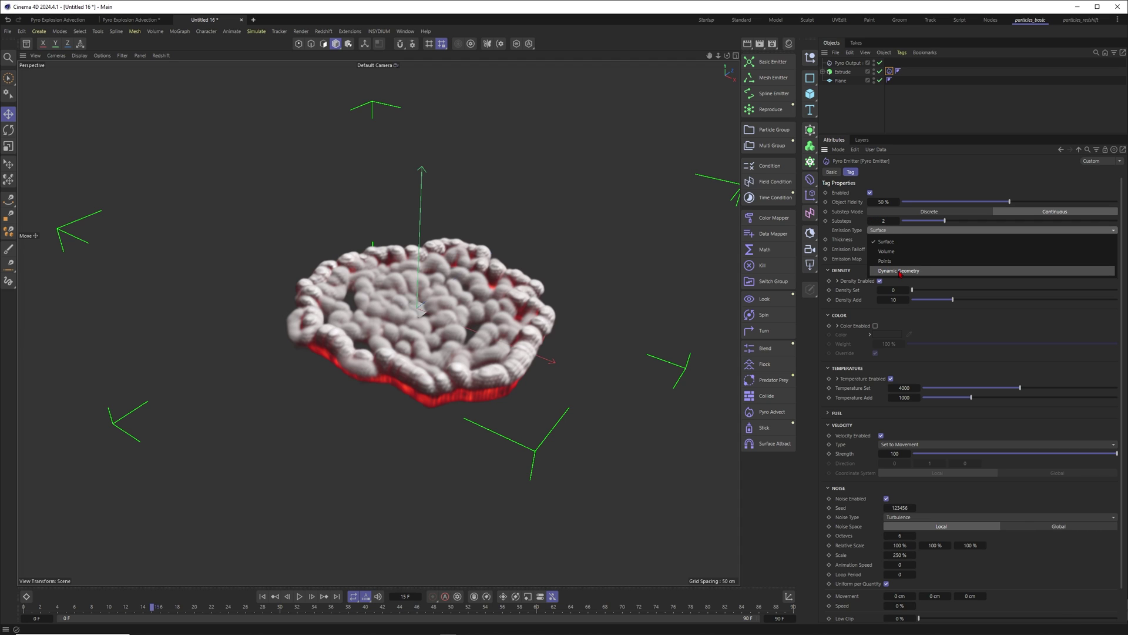
click(900, 272)
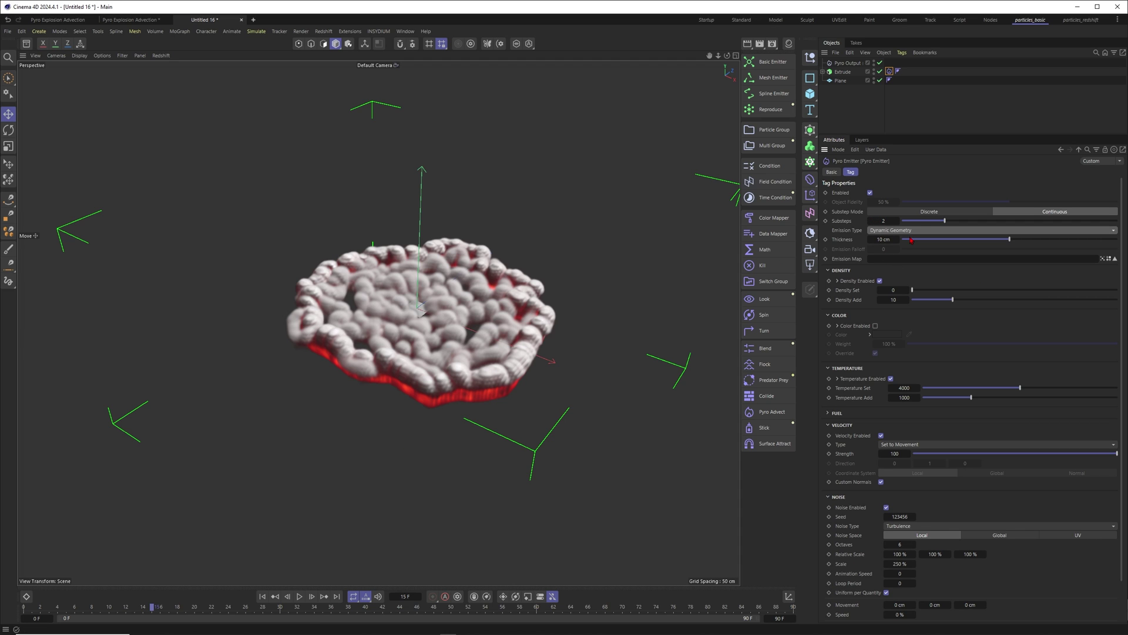
click(262, 595)
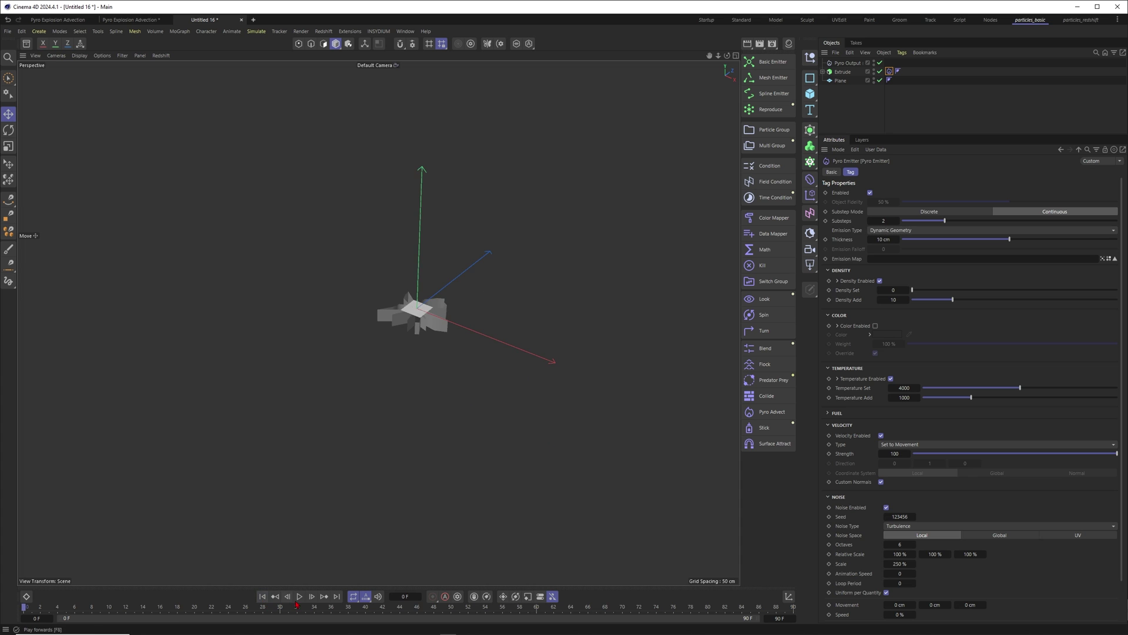
click(299, 596)
click(300, 597)
scroll(397, 320, down, 3)
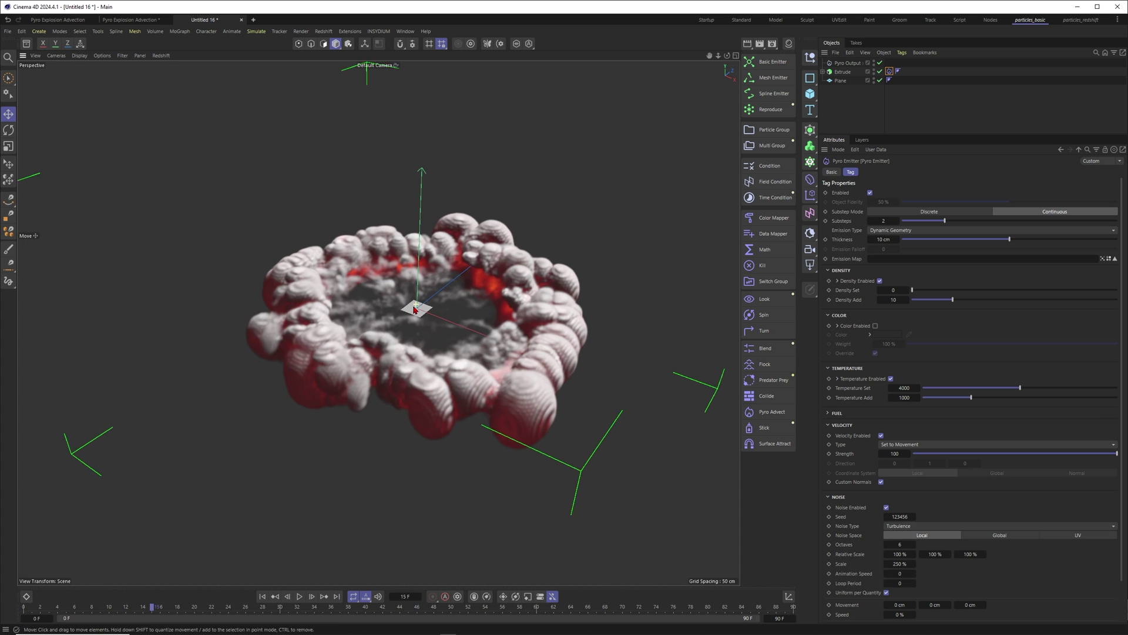
alt+middle_drag(398, 321, 387, 333)
alt+drag(388, 333, 385, 342)
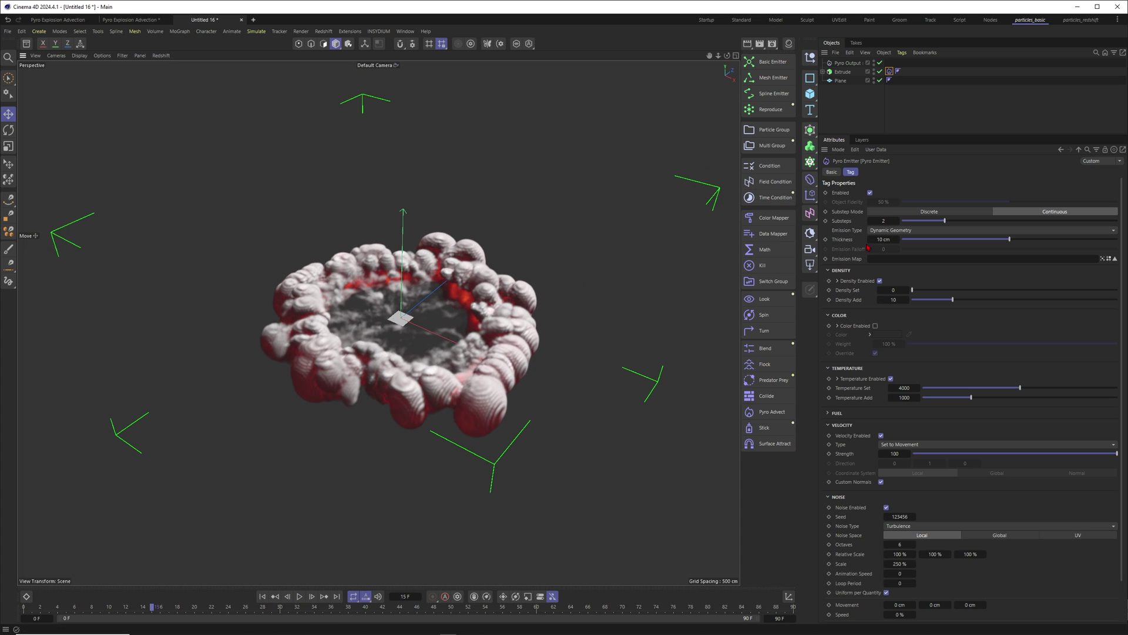
click(263, 596)
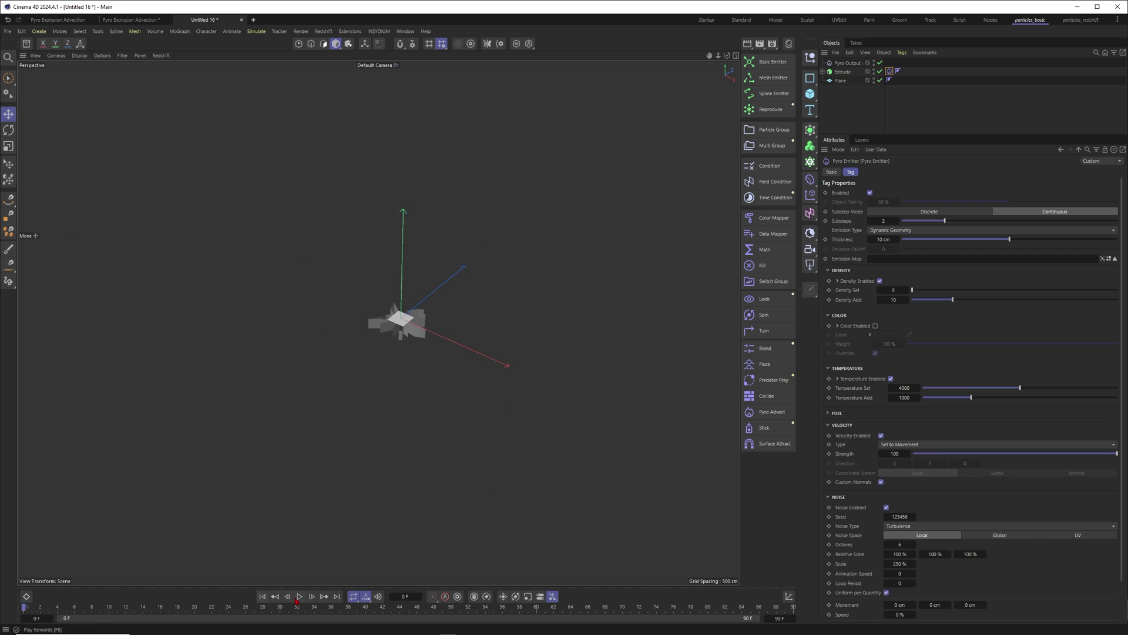
click(300, 595)
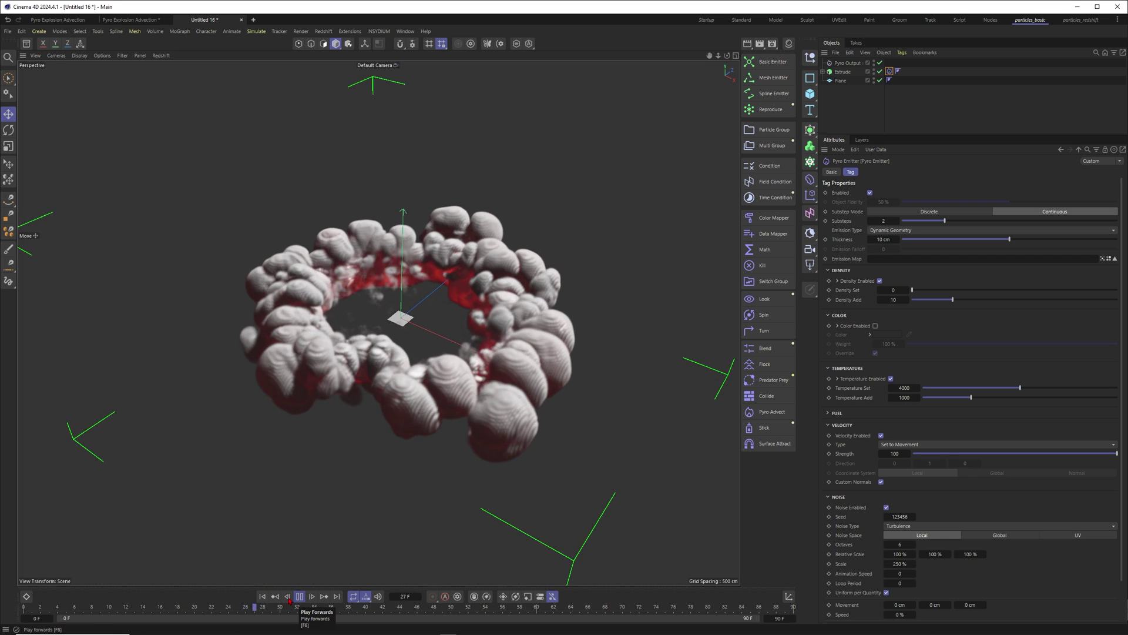
click(300, 595)
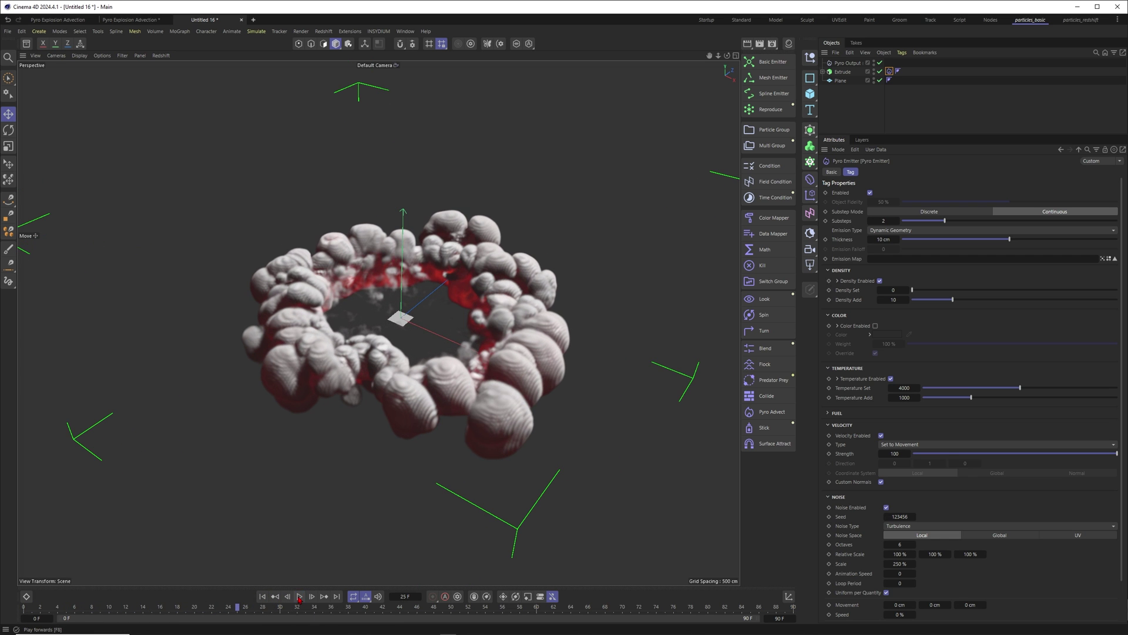
click(263, 595)
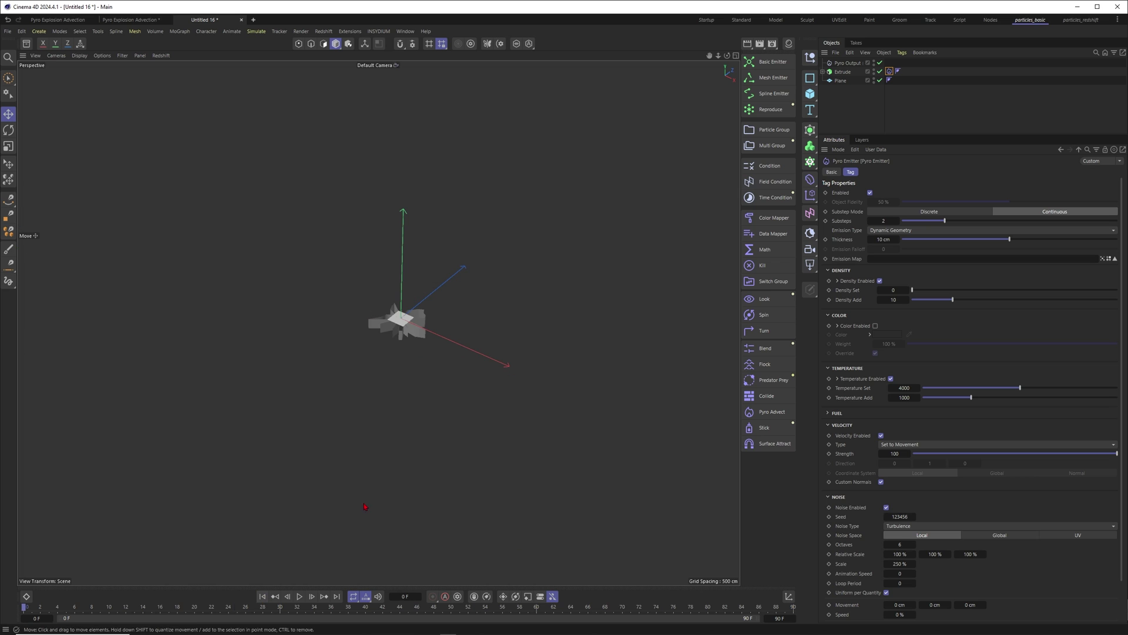
- Set the Pyro Emitter's thickness to 2 cm and replay the simulation from the start
double_click(876, 240)
text(2)
key(Return)
click(264, 598)
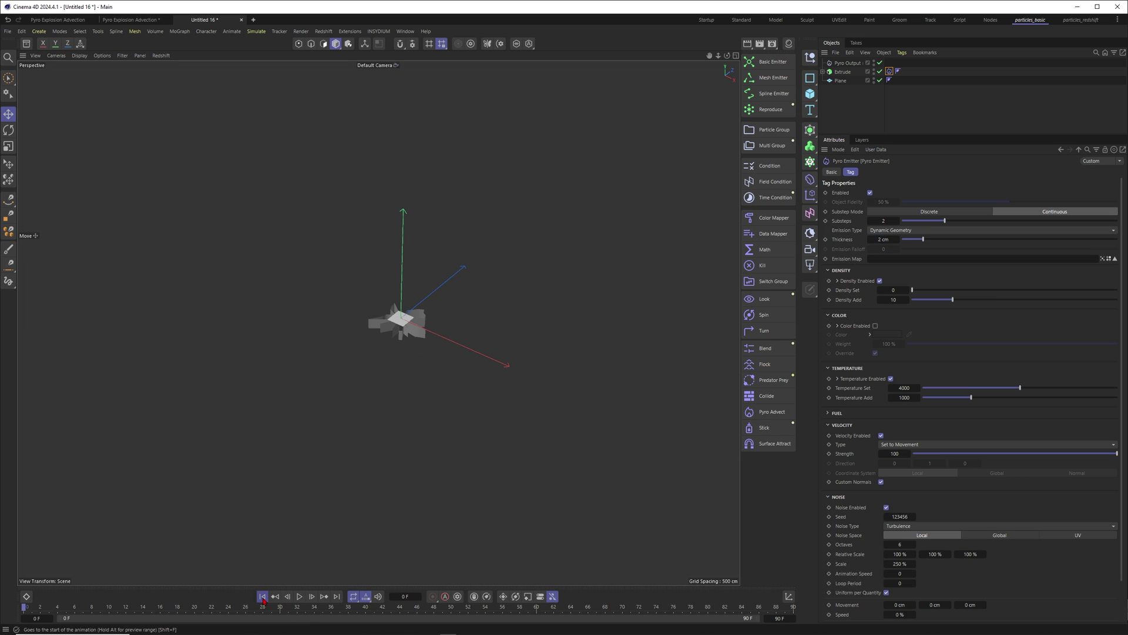
key(F8)
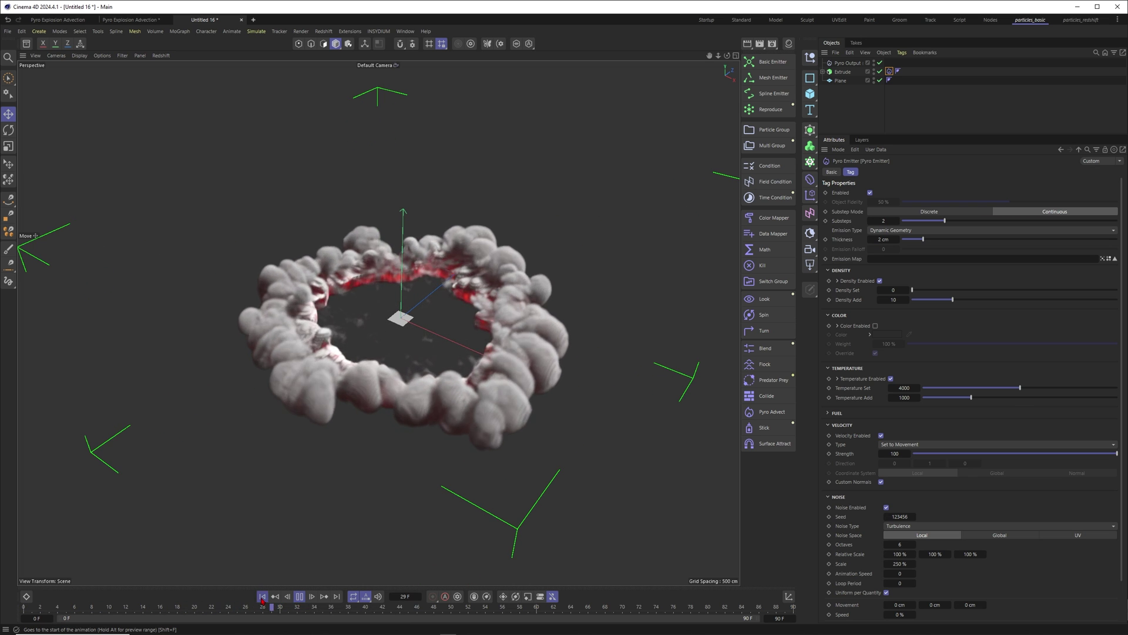
click(262, 597)
click(262, 596)
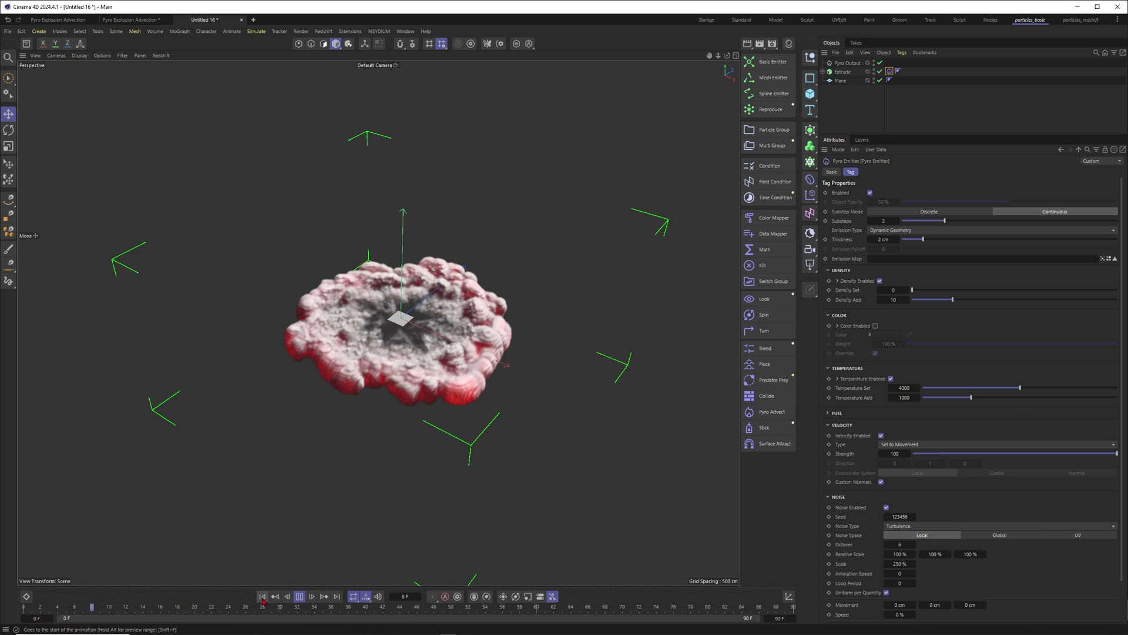
click(300, 597)
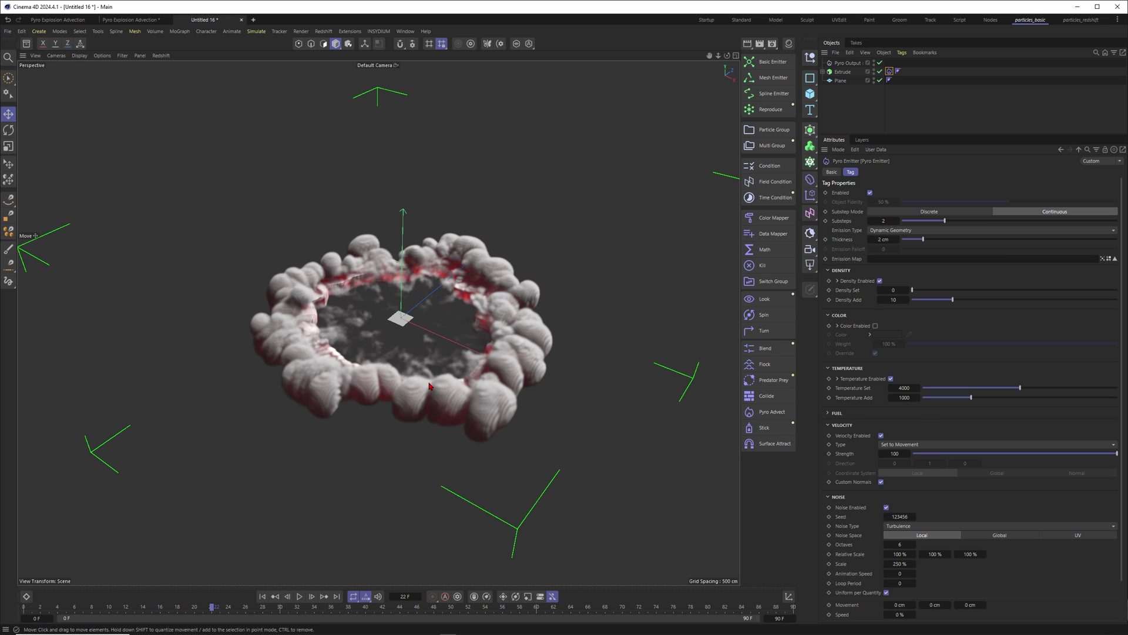
- Continue the pyro simulation past the initial burst, then replay its first frames to judge how long emission should last
click(299, 596)
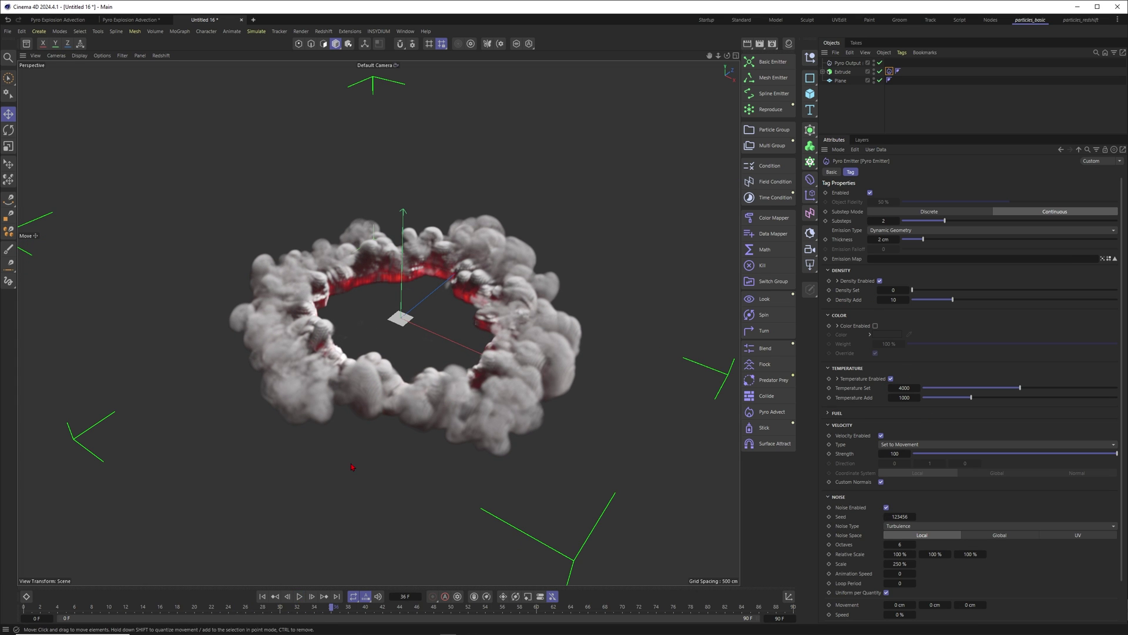
click(300, 597)
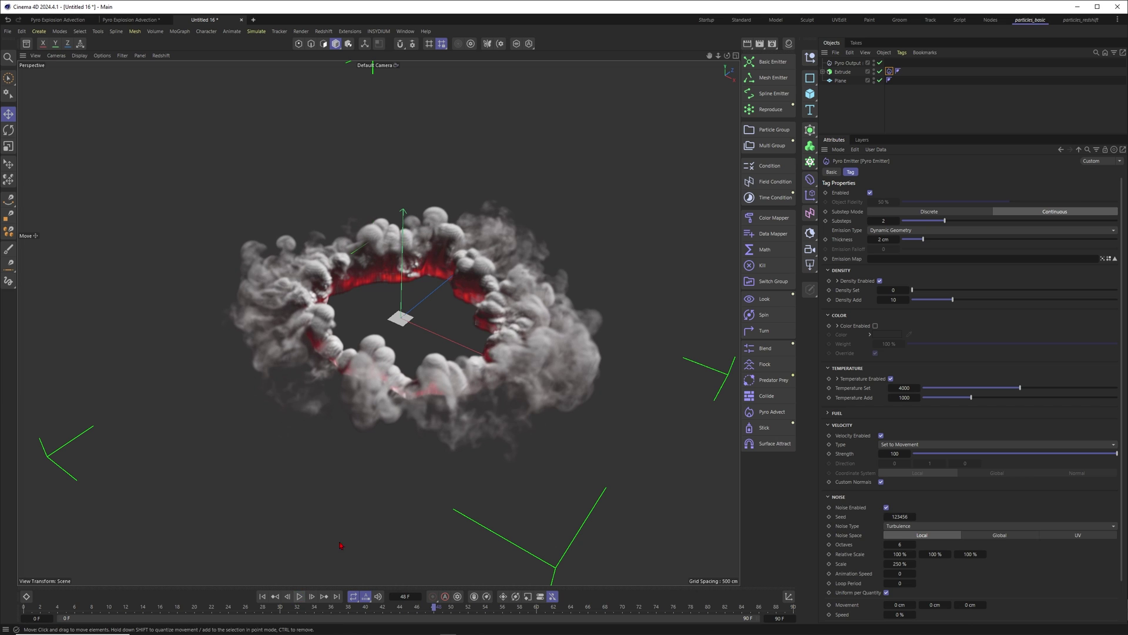
click(262, 596)
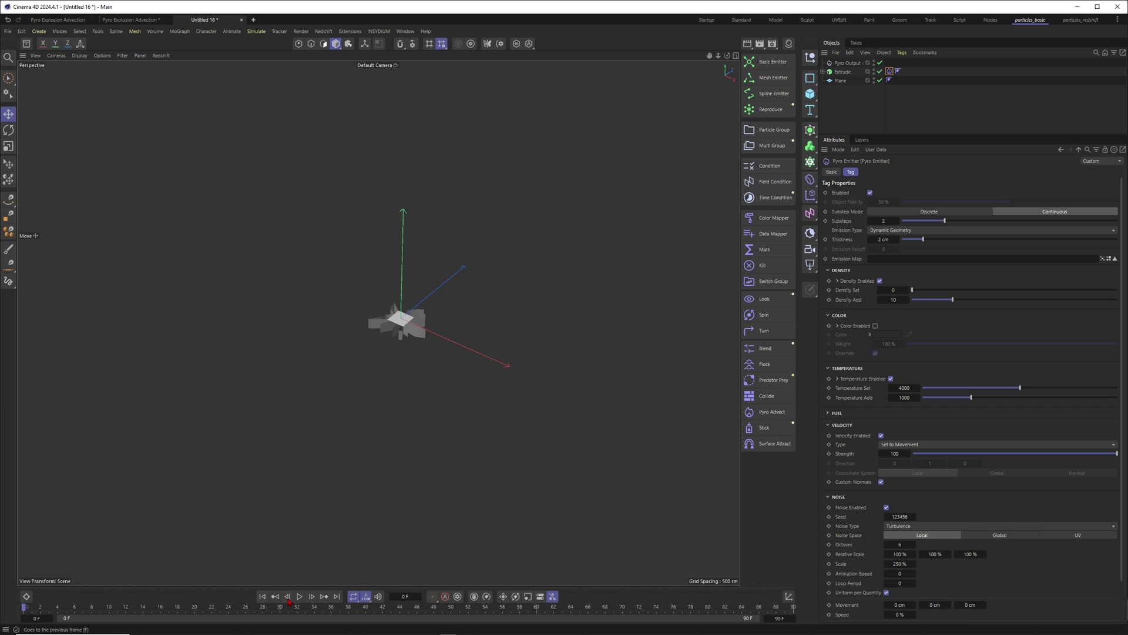
click(300, 596)
click(300, 597)
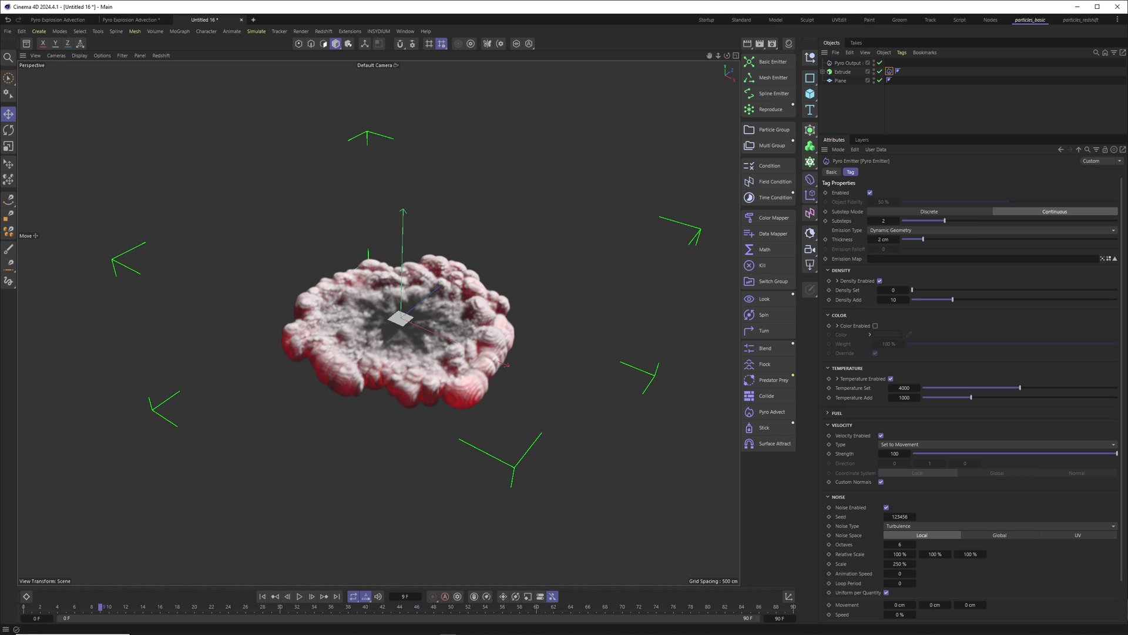
click(262, 597)
click(300, 596)
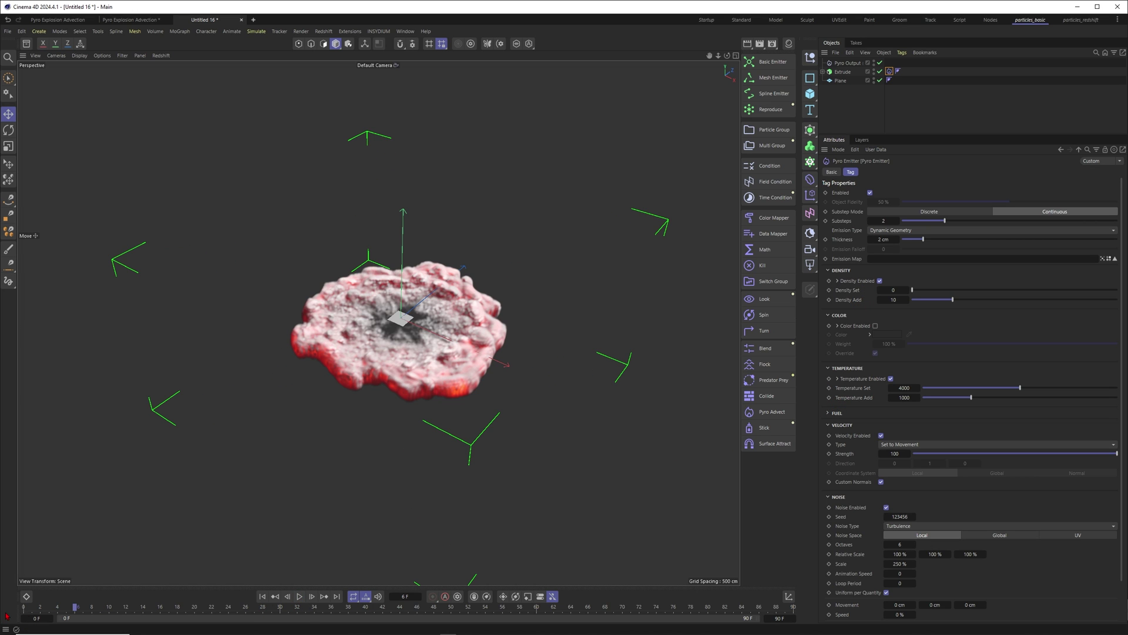
- At frame 5, set Density Set to 2 and Density Add to 50 and keyframe both values
drag(74, 609, 66, 609)
click(893, 290)
text(2)
key(Return)
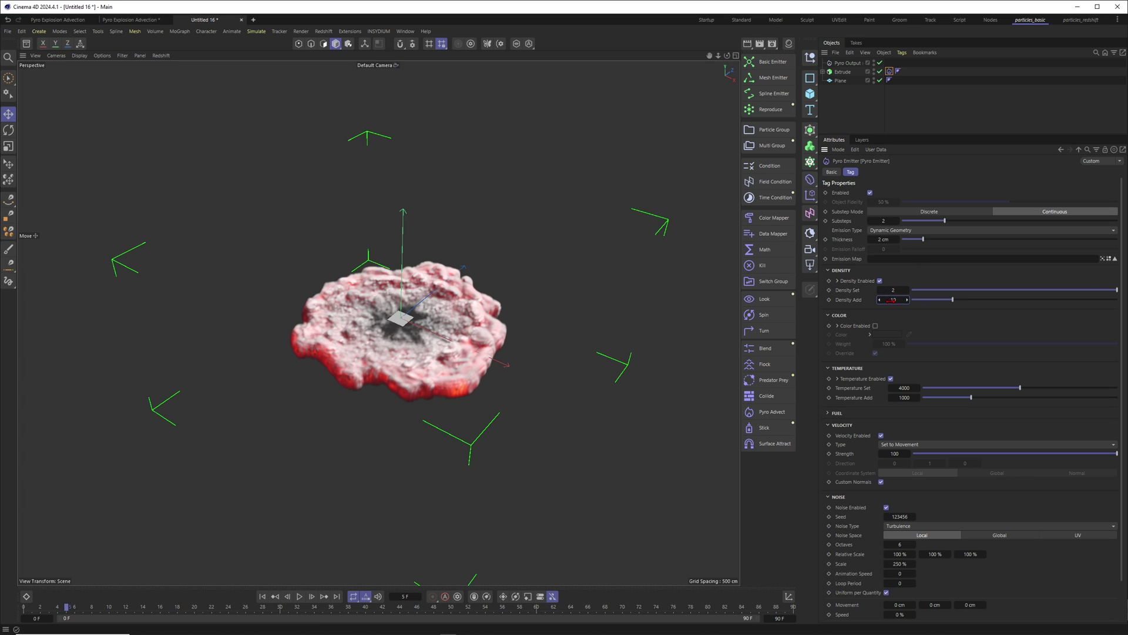
key(Return)
click(830, 289)
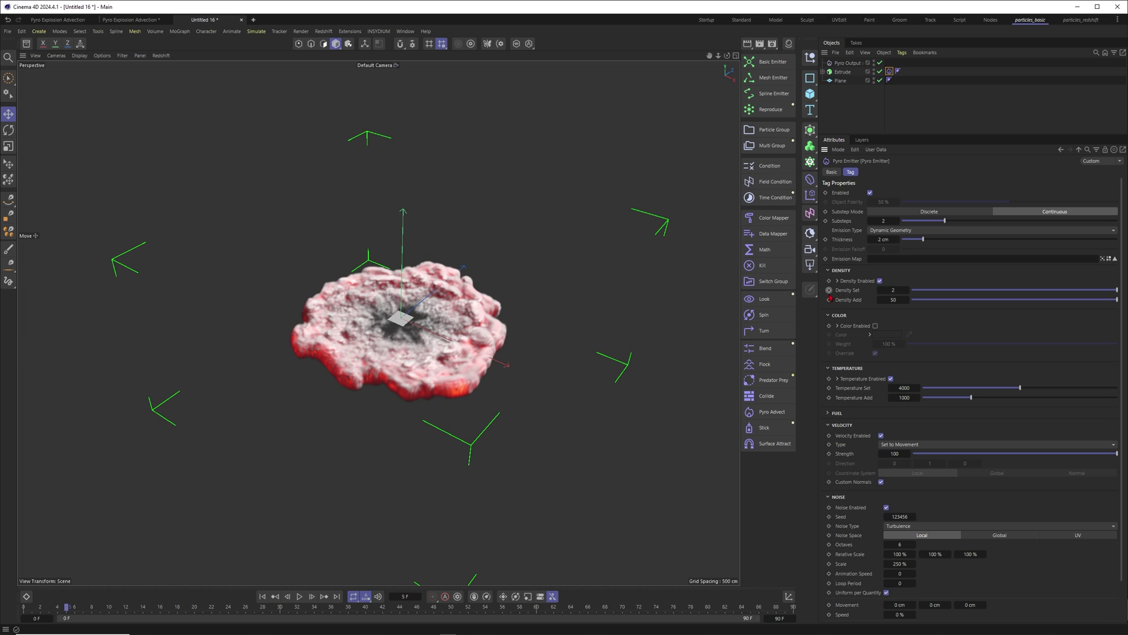
click(829, 299)
- Set Temperature Set to 8000 and Temperature Add to 4000 and keyframe both at frame 5
click(892, 388)
text(8)
key(Return)
click(829, 388)
text(4000)
key(Return)
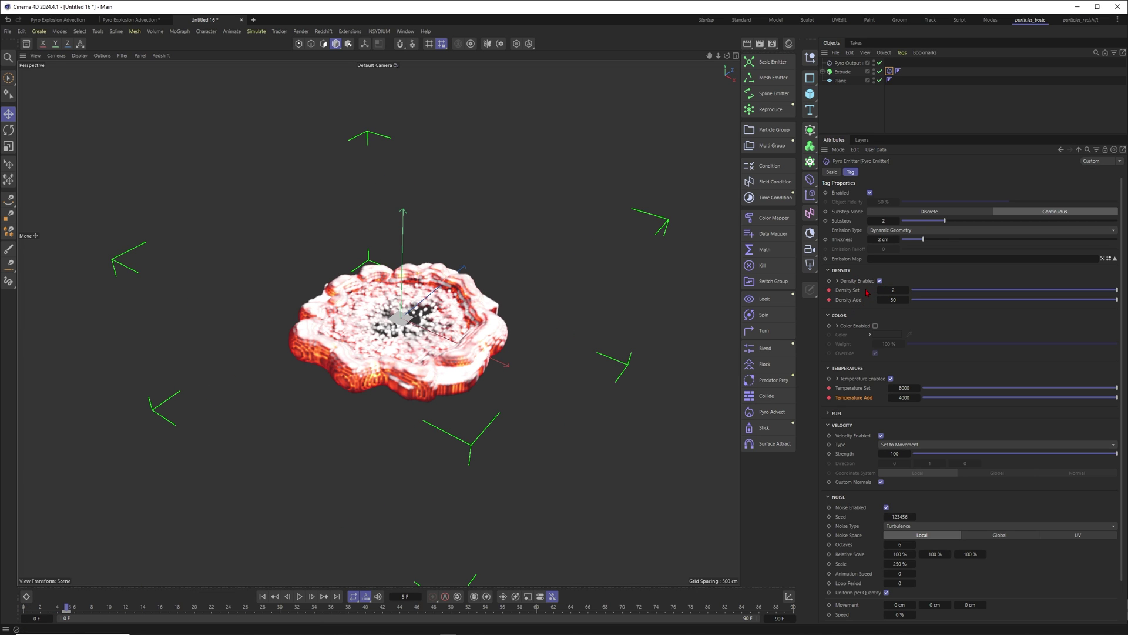
- At frame 10, set Density Set, Density Add, Temperature Set and Temperature Add to 0 and keyframe all four values
drag(96, 610, 109, 608)
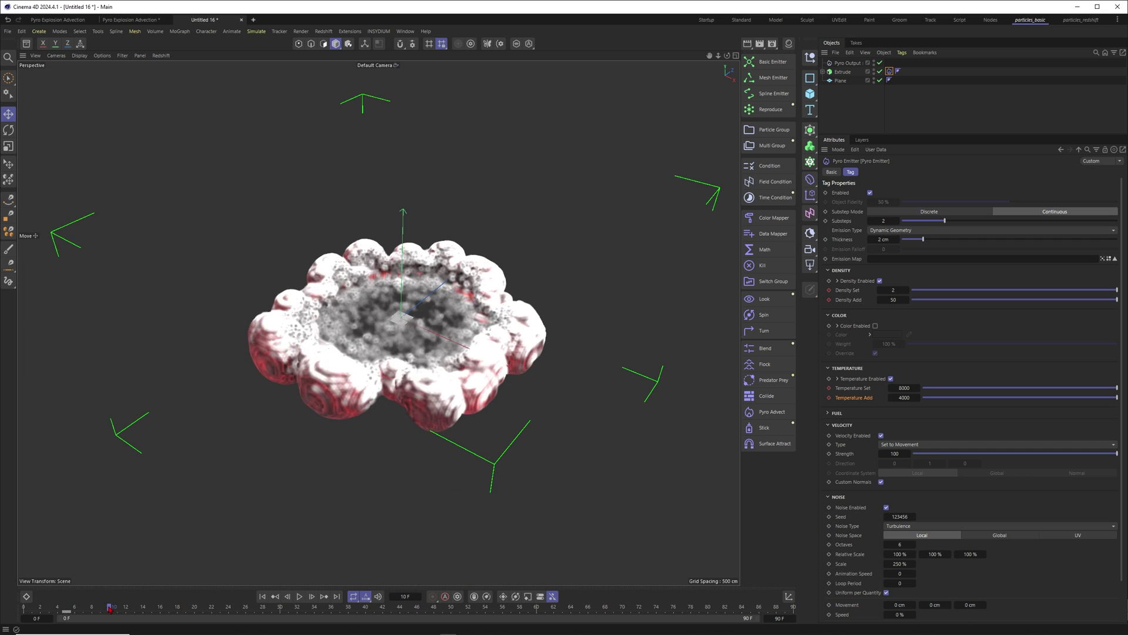
click(893, 290)
text(0)
key(Tab)
text(0)
key(Tab)
text(0)
key(Tab)
text(0)
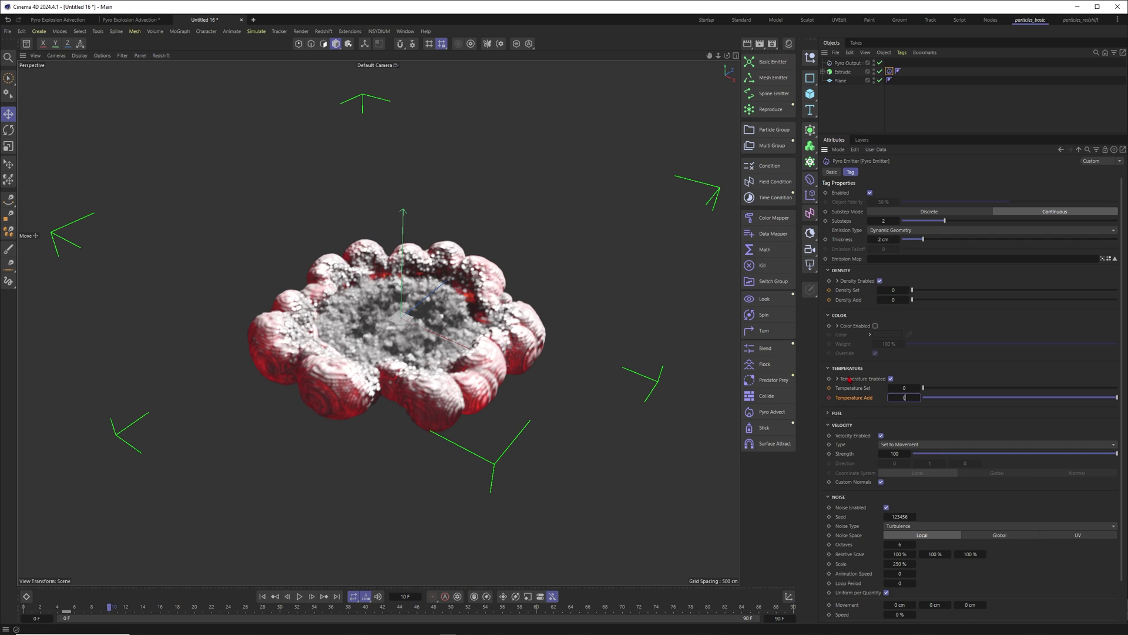
key(Return)
click(829, 290)
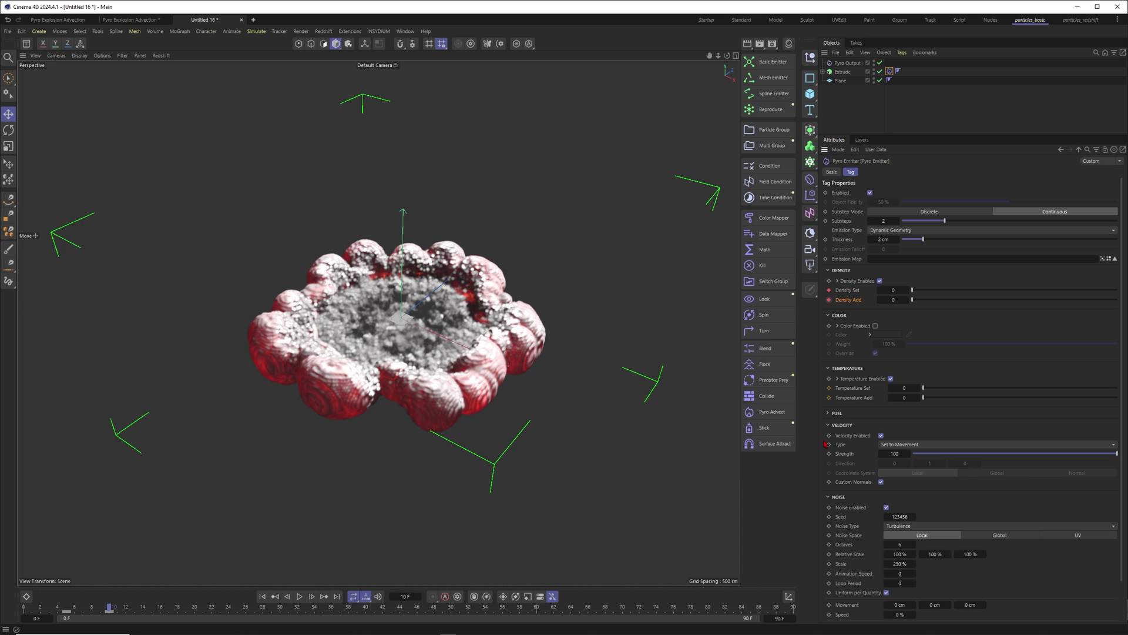
- Play the pyro simulation past the burst, then replay its first frames from the start to check the shortened emission
click(300, 596)
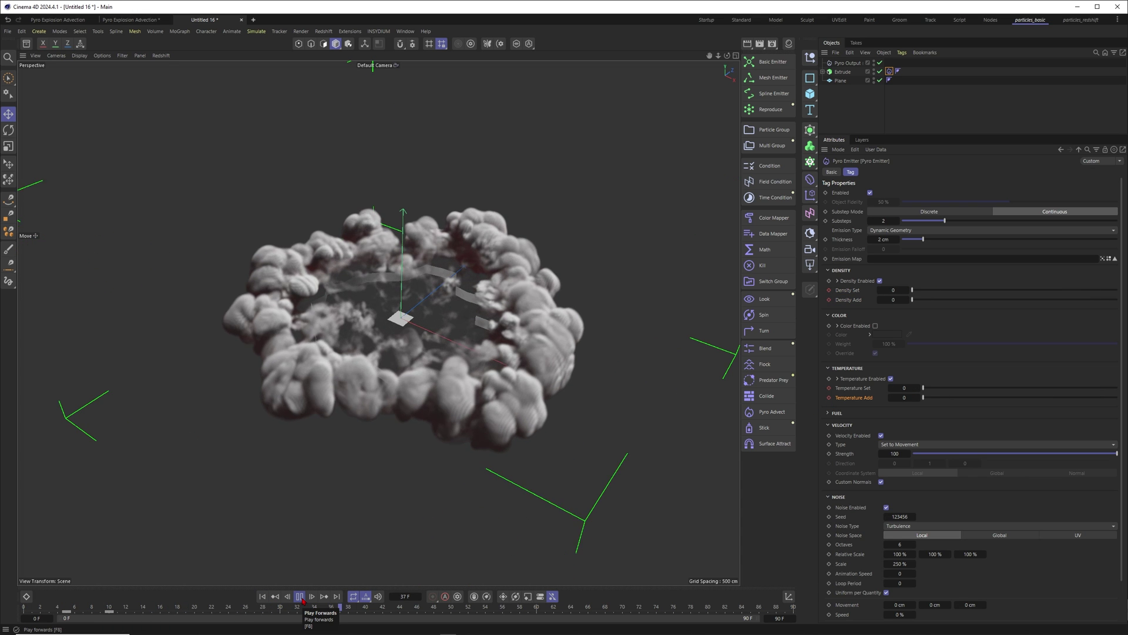
click(302, 600)
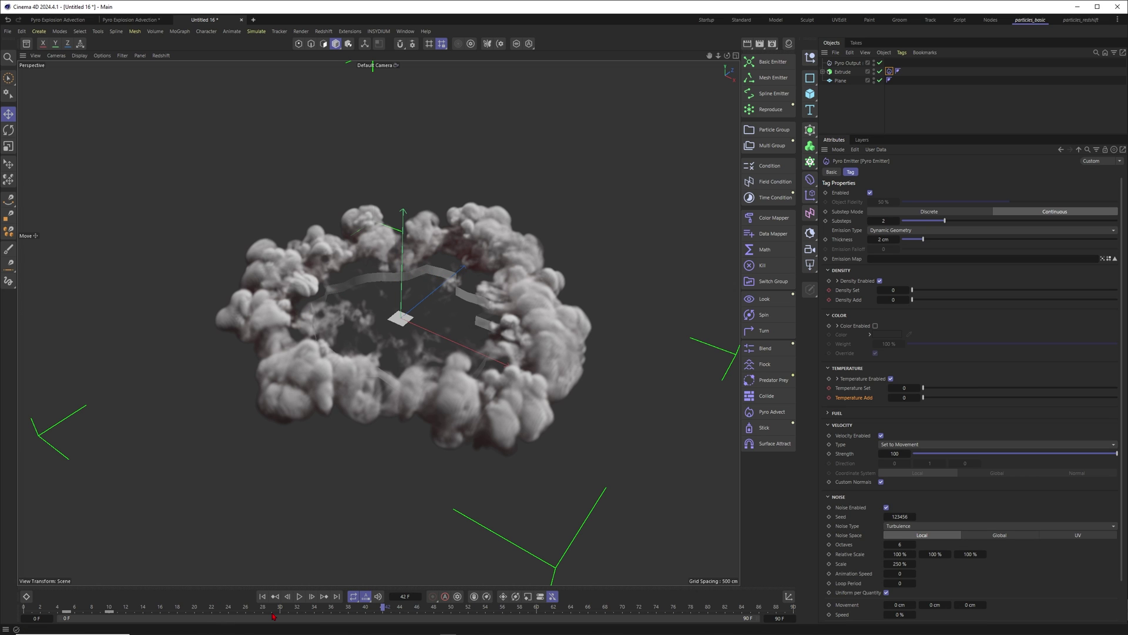
click(300, 597)
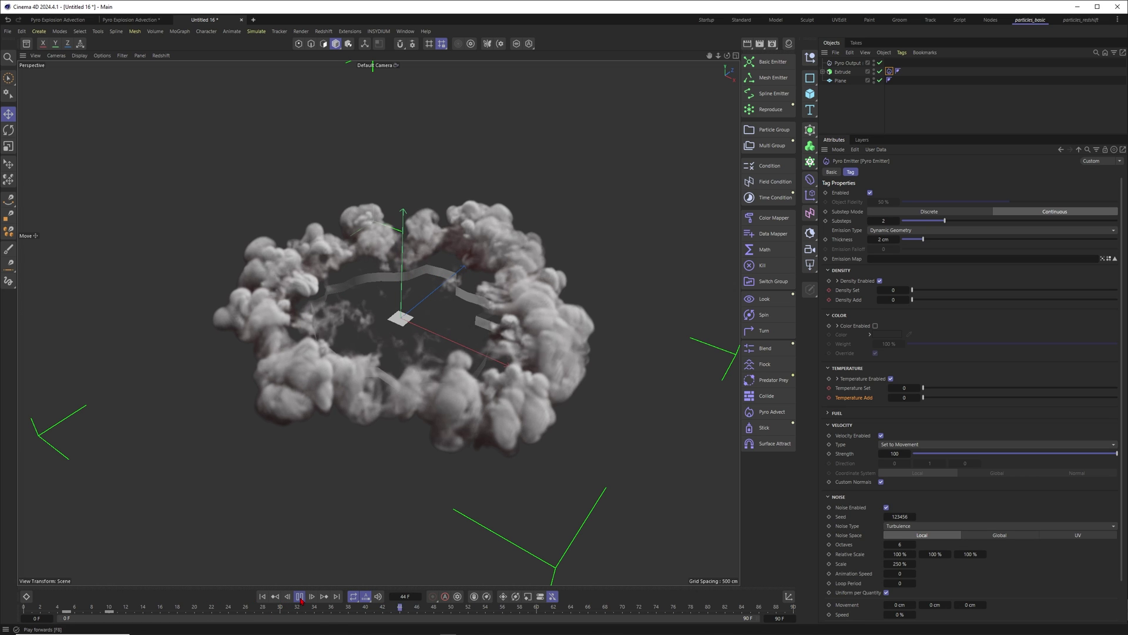
click(300, 597)
click(263, 596)
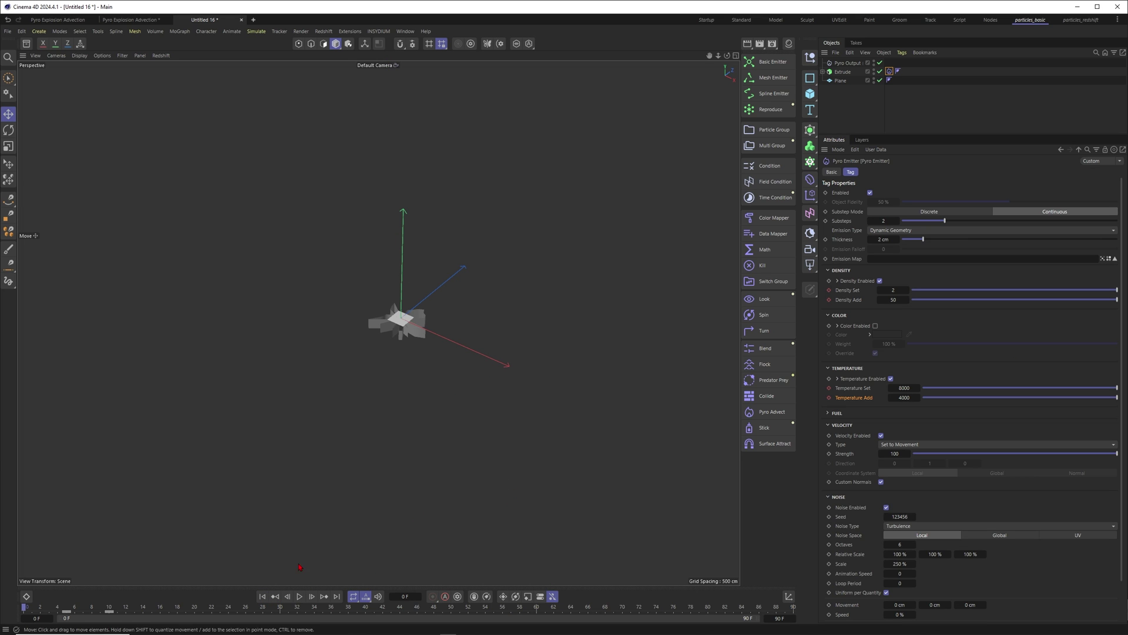
click(299, 597)
click(300, 597)
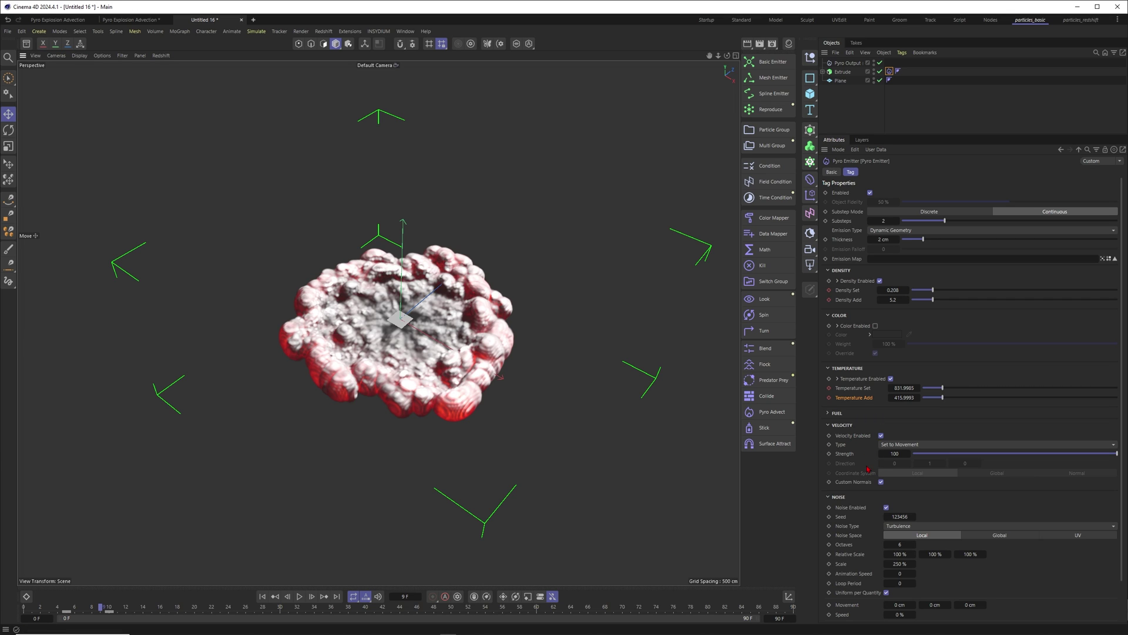
- Set the Pyro Emitter's velocity strength to 1000 and replay the simulation from the start
click(892, 454)
text(0)
key(Return)
click(262, 596)
click(299, 596)
click(300, 597)
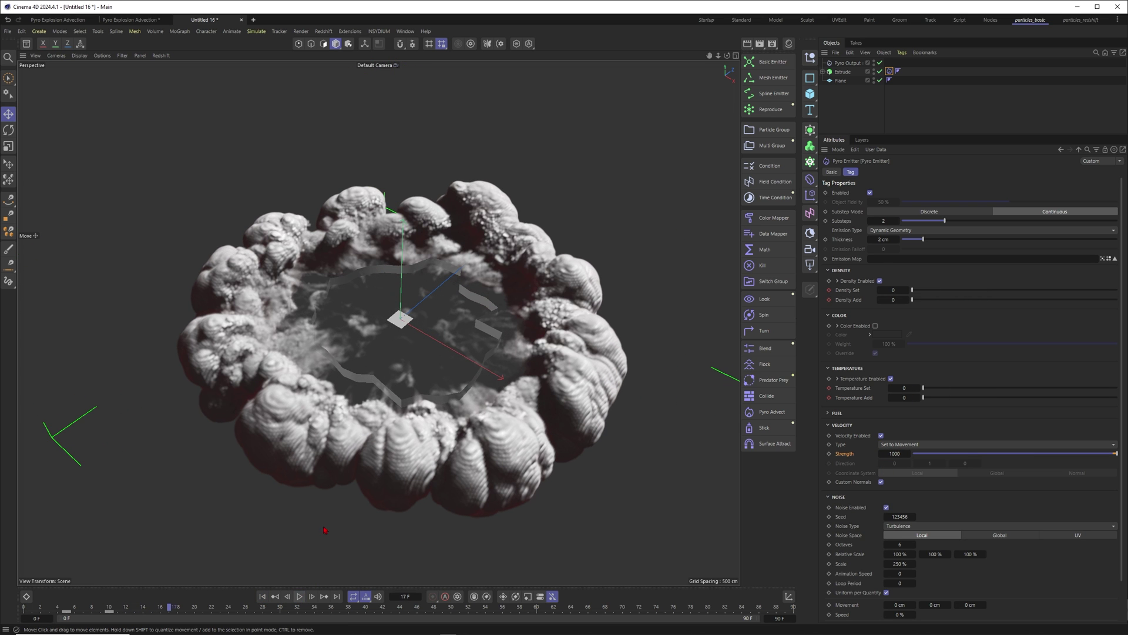
- Replay the whole ring explosion from frame 0 and examine the smoke shape produced by the stronger velocity
scroll(404, 320, down, 2)
alt+middle_drag(404, 320, 389, 344)
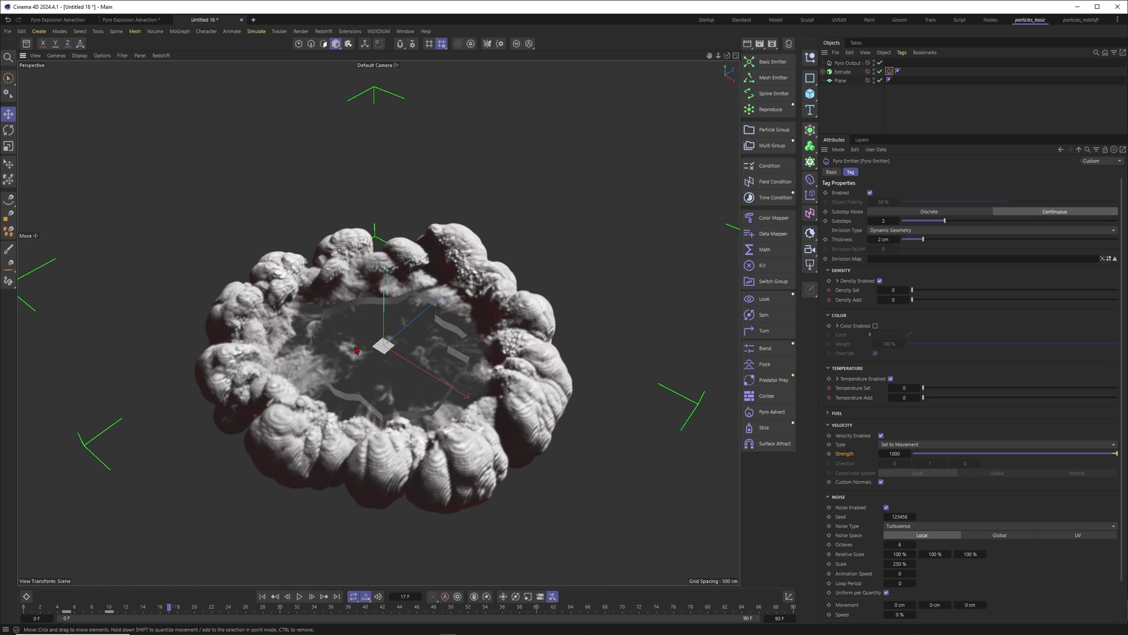
click(262, 596)
click(299, 596)
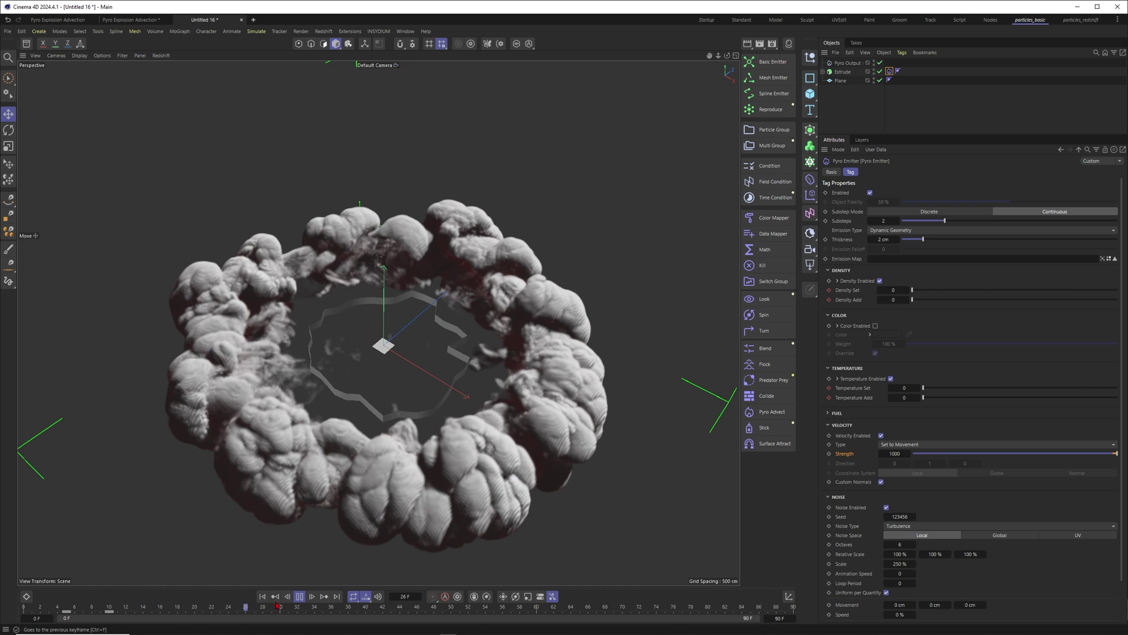
key(space)
mouse_move(376, 357)
alt+mouse_down()
mouse_move(402, 342)
mouse_move(389, 367)
alt+mouse_up()
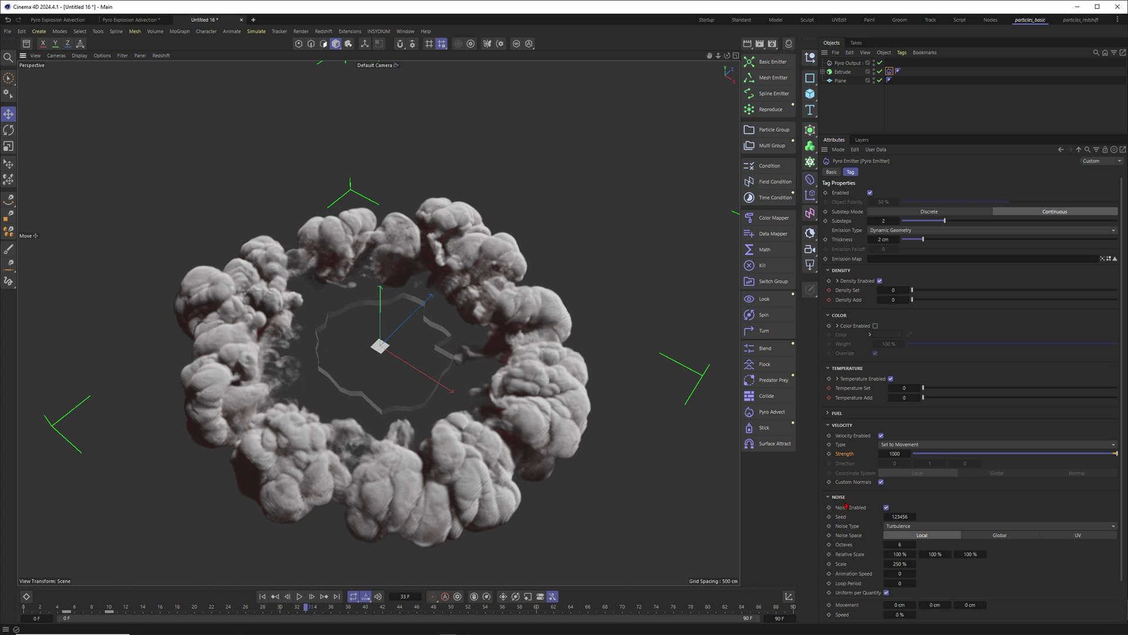
- Disable the Pyro Emitter's noise and replay the simulation from the start to compare the shape
click(885, 507)
click(262, 596)
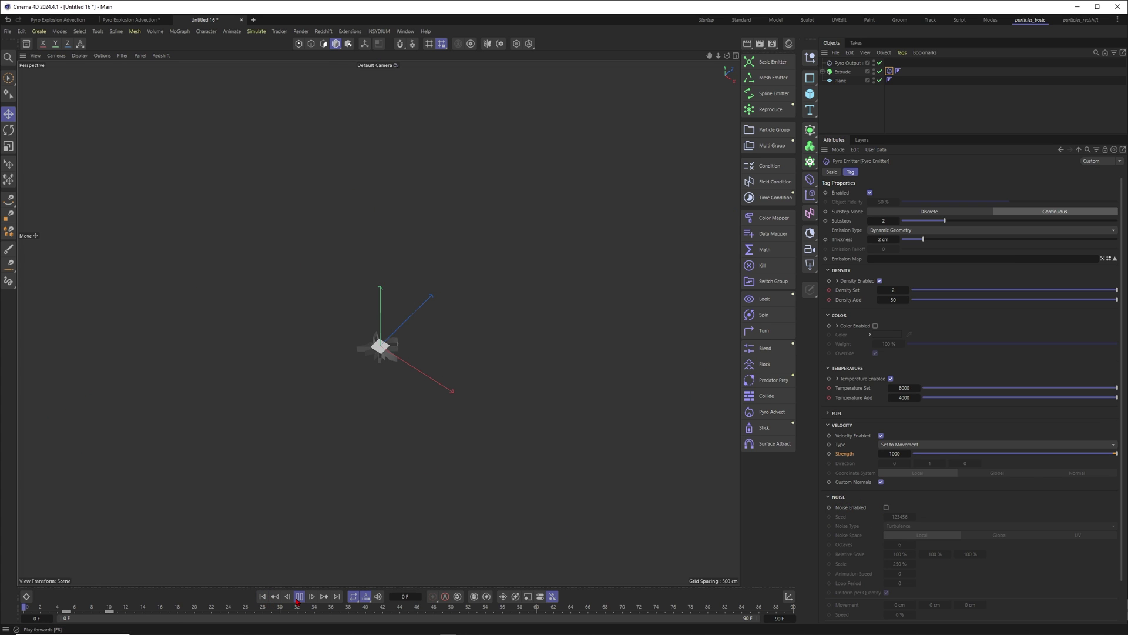
click(300, 596)
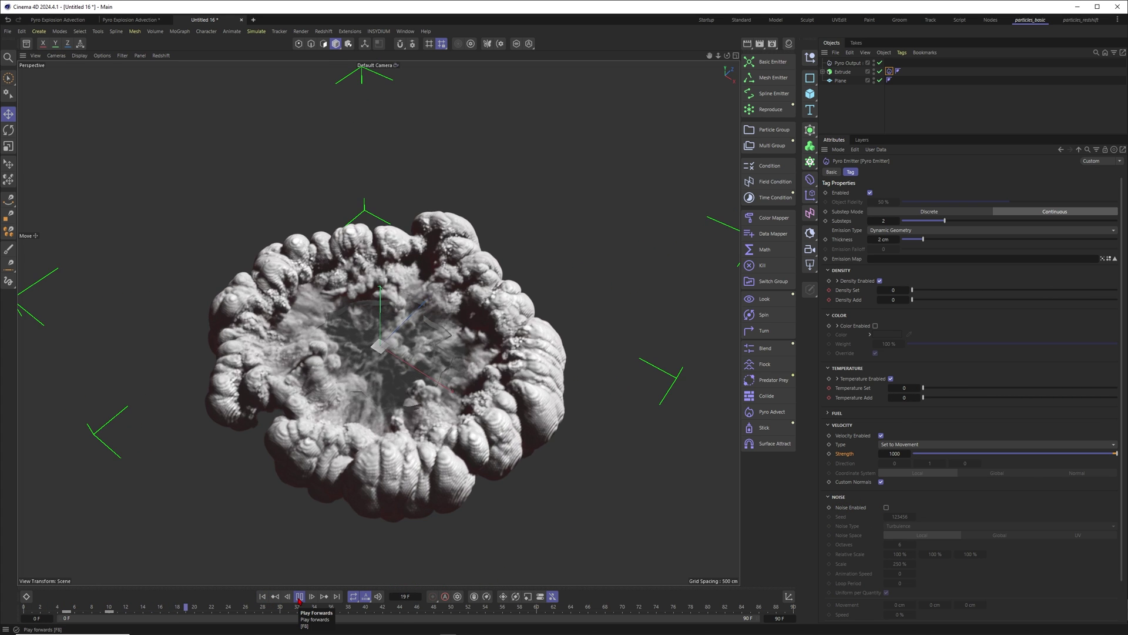
click(262, 596)
click(298, 597)
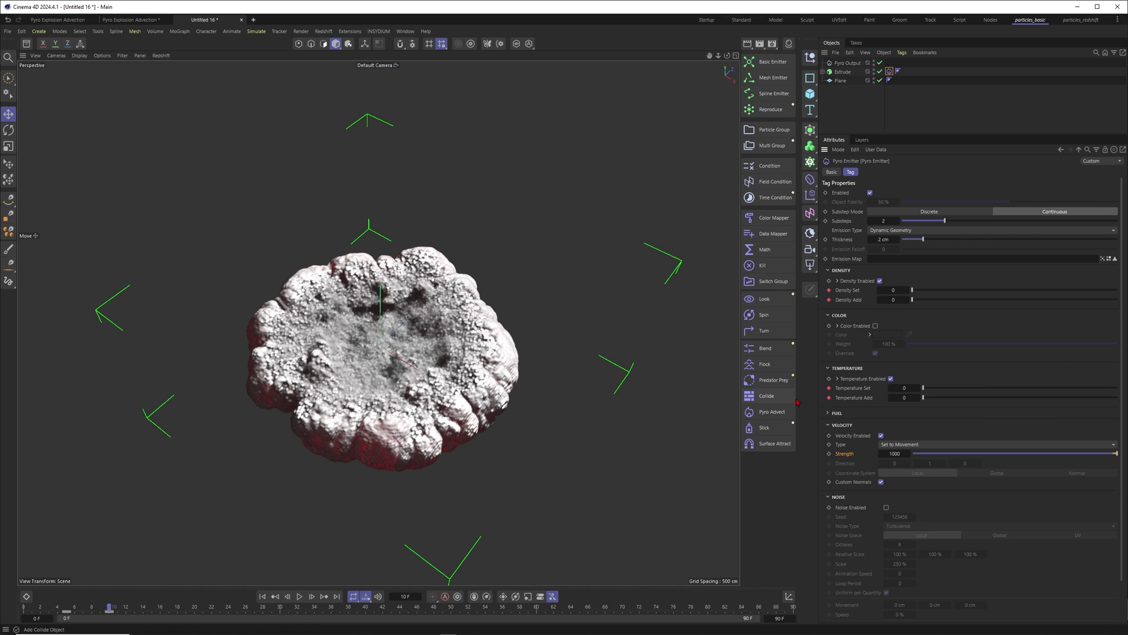
- Move Pyro Output below the Plane in the object hierarchy and show only its Pyro Scene settings
drag(846, 63, 926, 90)
click(858, 98)
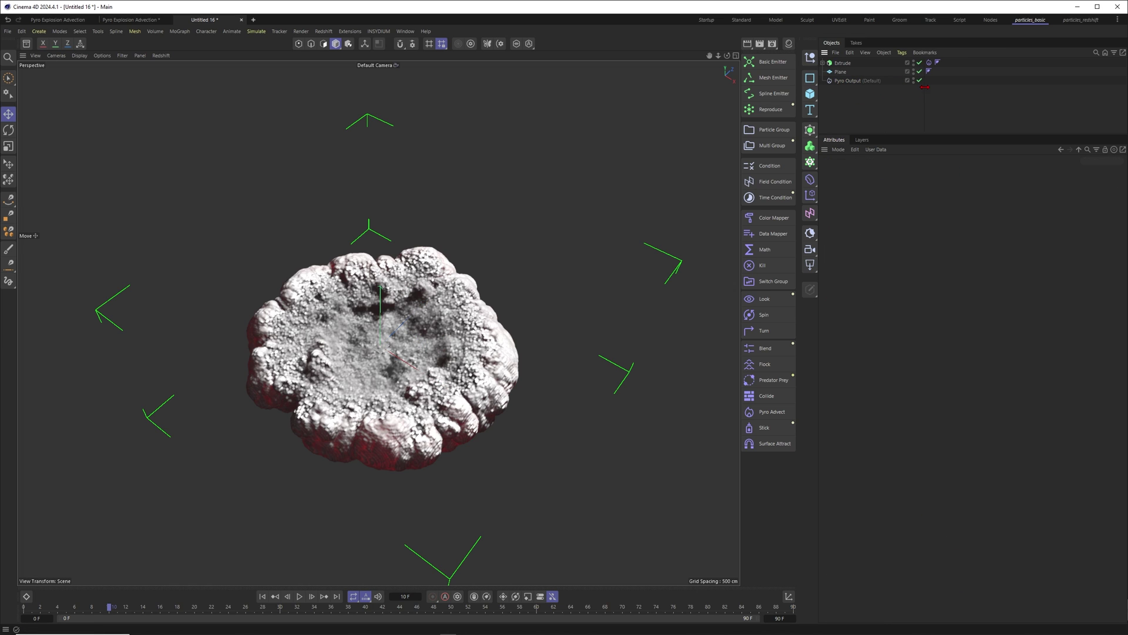
click(851, 81)
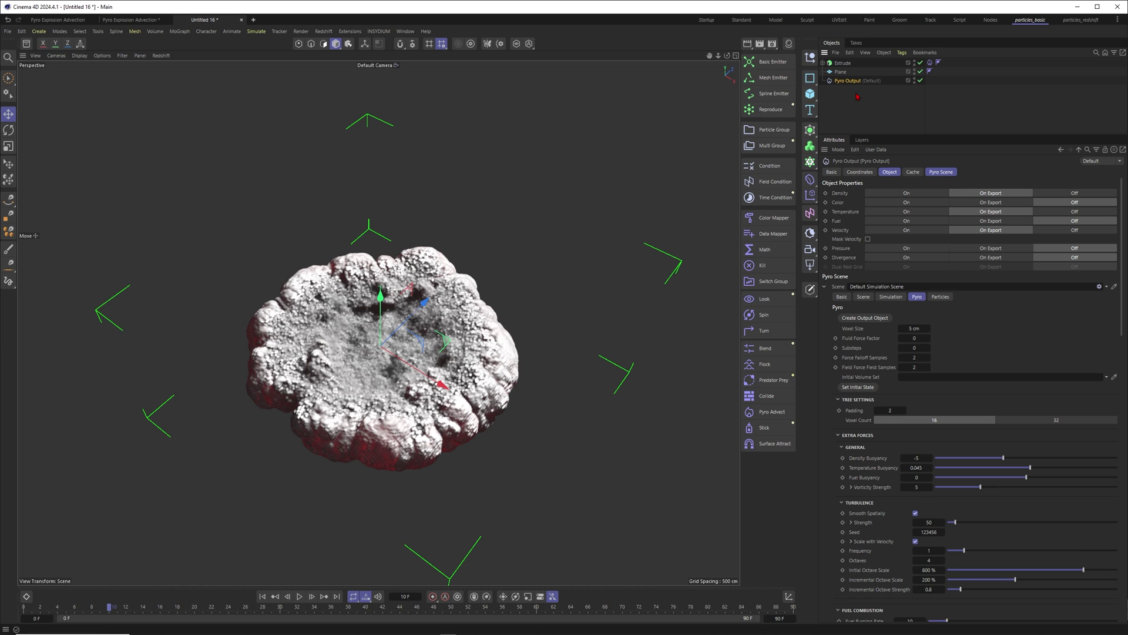
click(943, 173)
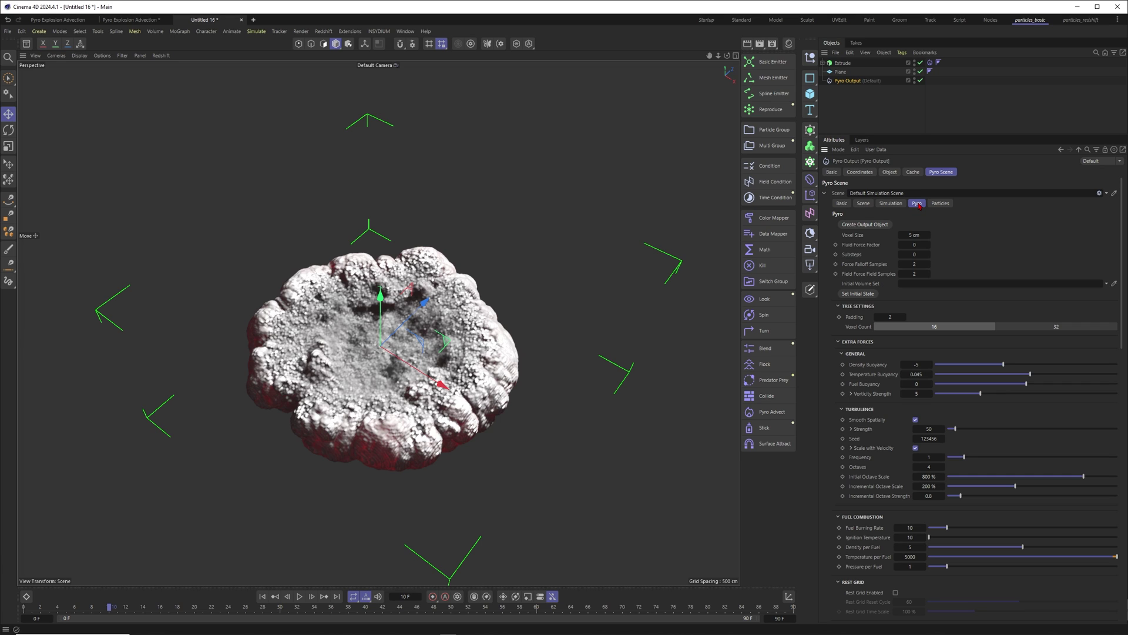
- Set the pyro scene's voxel size to 20 cm and replay the simulation from the start
click(912, 234)
click(262, 595)
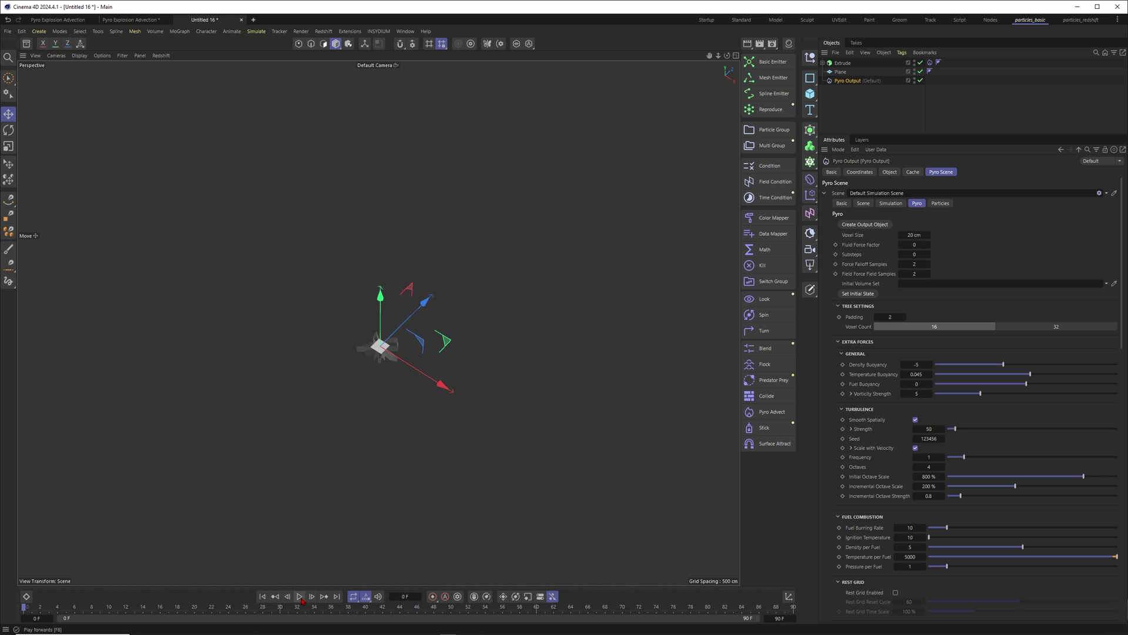
click(300, 596)
click(301, 597)
mouse_move(475, 342)
alt+right_down()
mouse_move(422, 380)
mouse_move(473, 352)
mouse_move(463, 359)
alt+right_up()
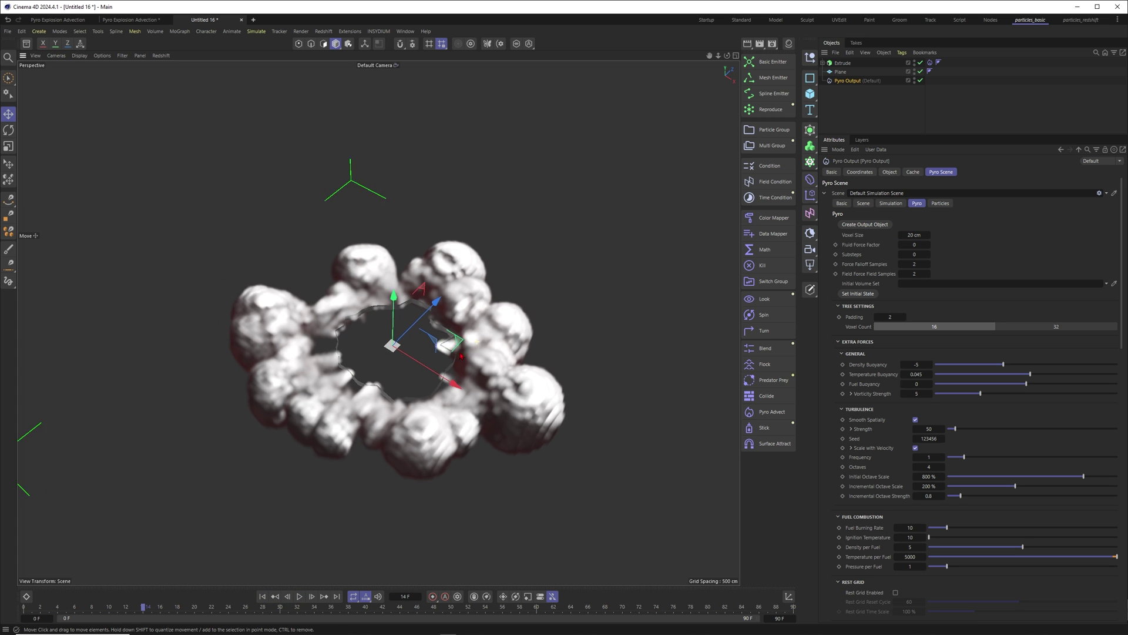
click(263, 596)
click(300, 596)
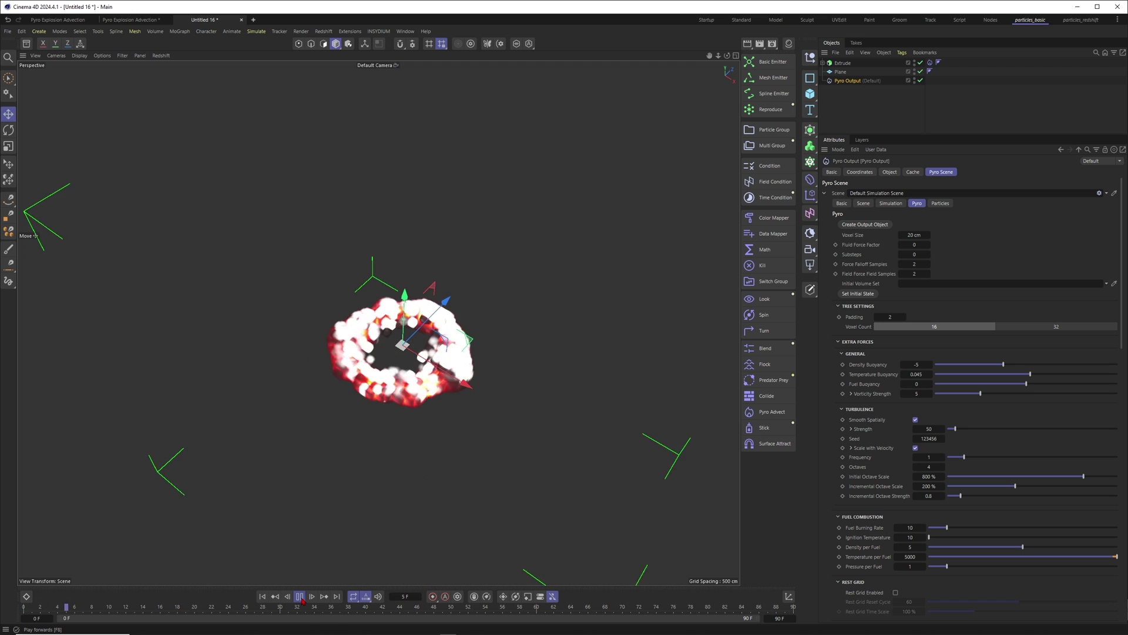
click(299, 596)
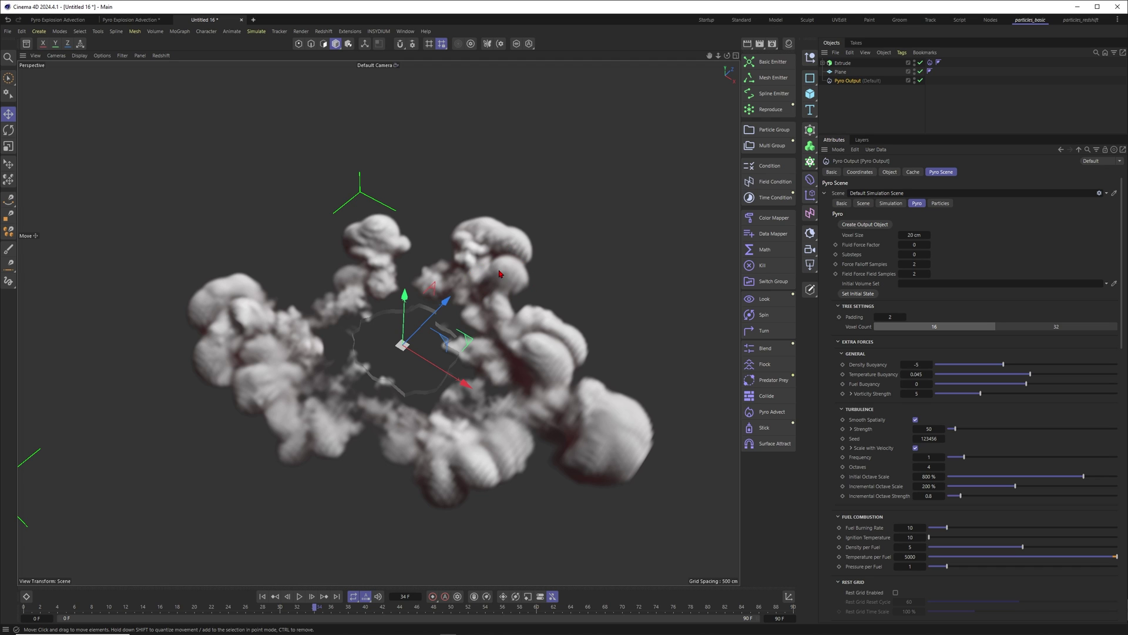
- Set the voxel size to 5 cm and replay the simulation for comparison
double_click(914, 235)
text(5)
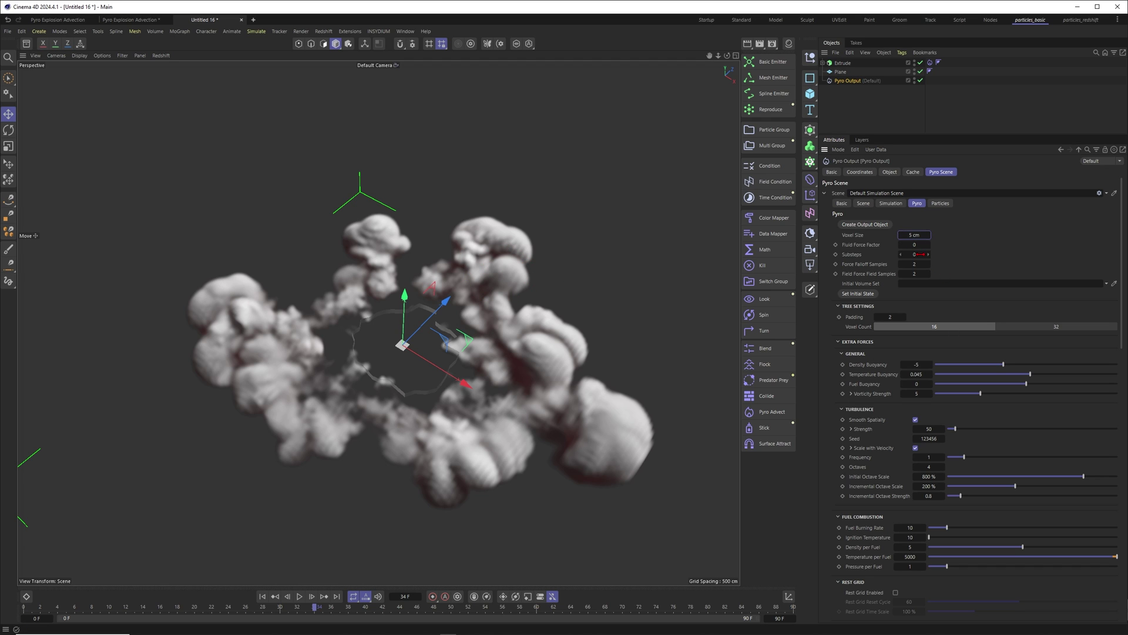
key(Return)
click(299, 596)
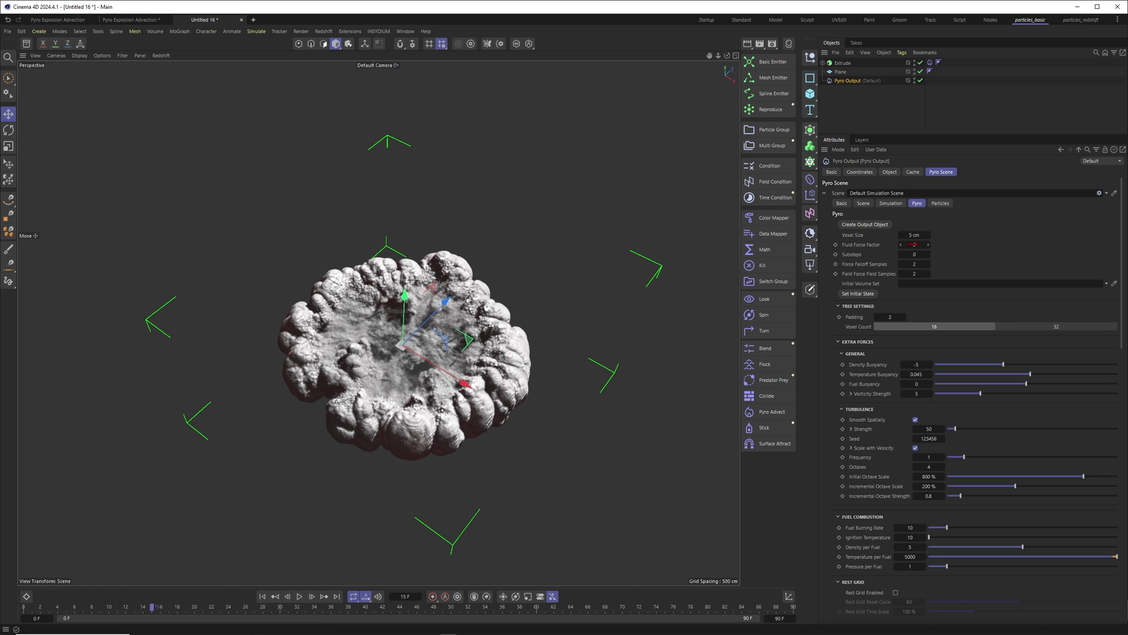
- Set the voxel size to 20 cm and the pyro substeps to 1, and replay the simulation
double_click(918, 235)
click(299, 596)
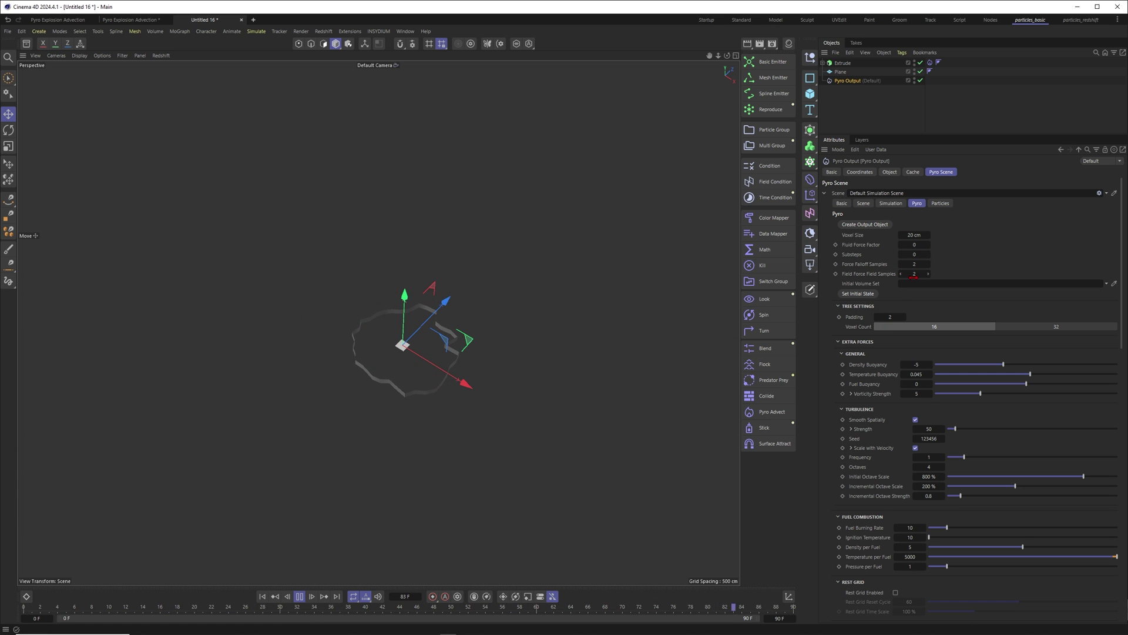
double_click(915, 254)
text(1)
key(Return)
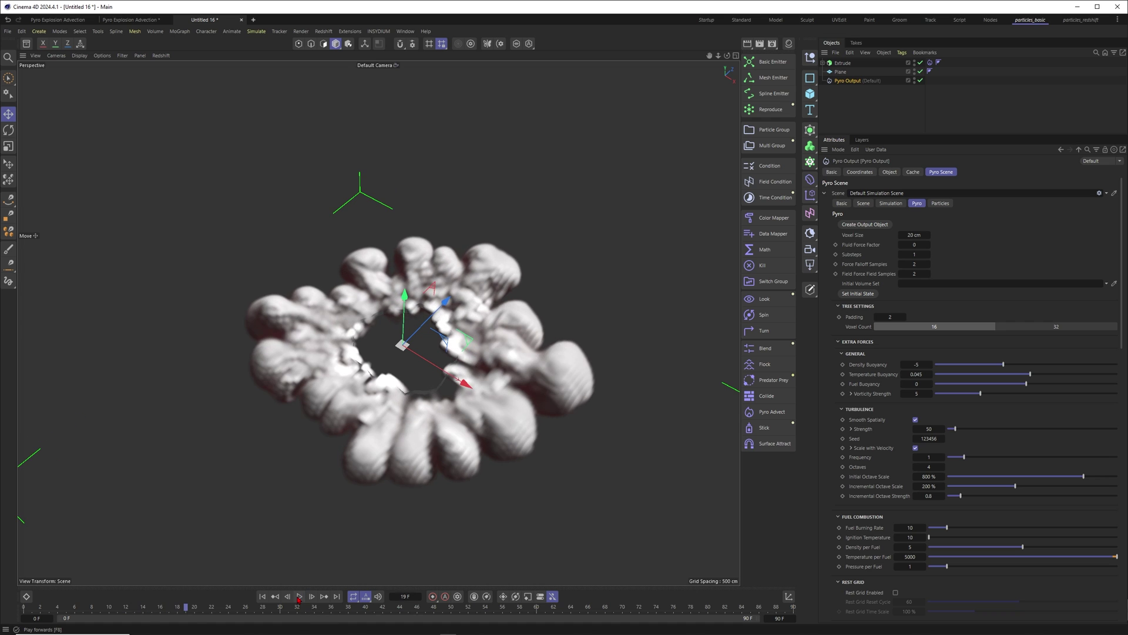
key(F8)
- Read the help entry on Padding for advice on small voxel sizes and fast simulations, and close the help window
click(889, 316)
right_click(852, 318)
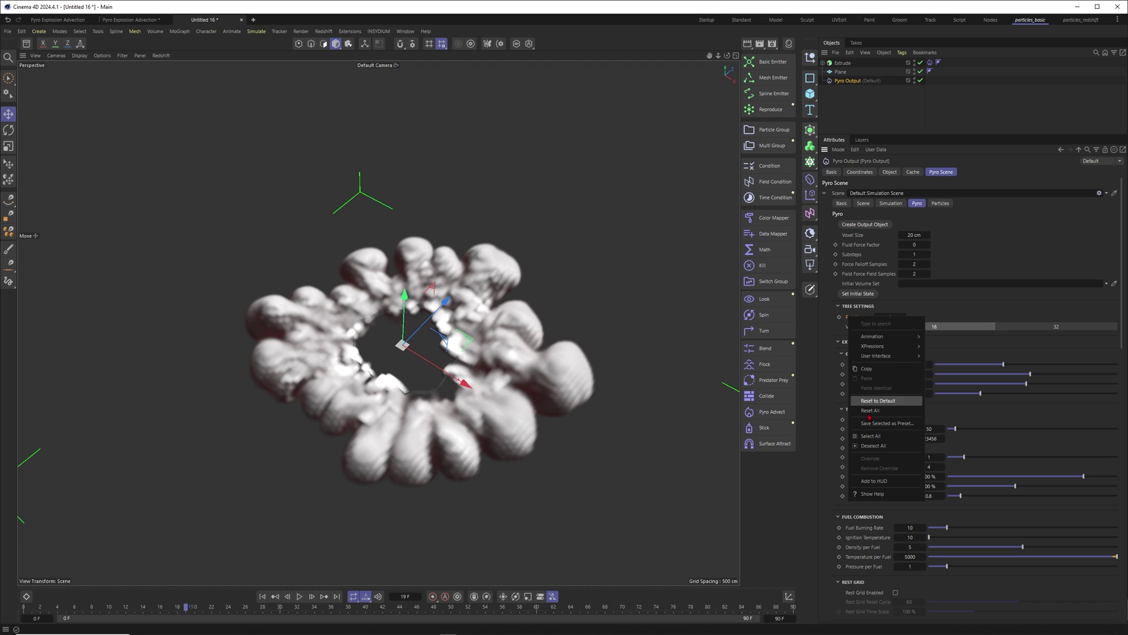
click(875, 495)
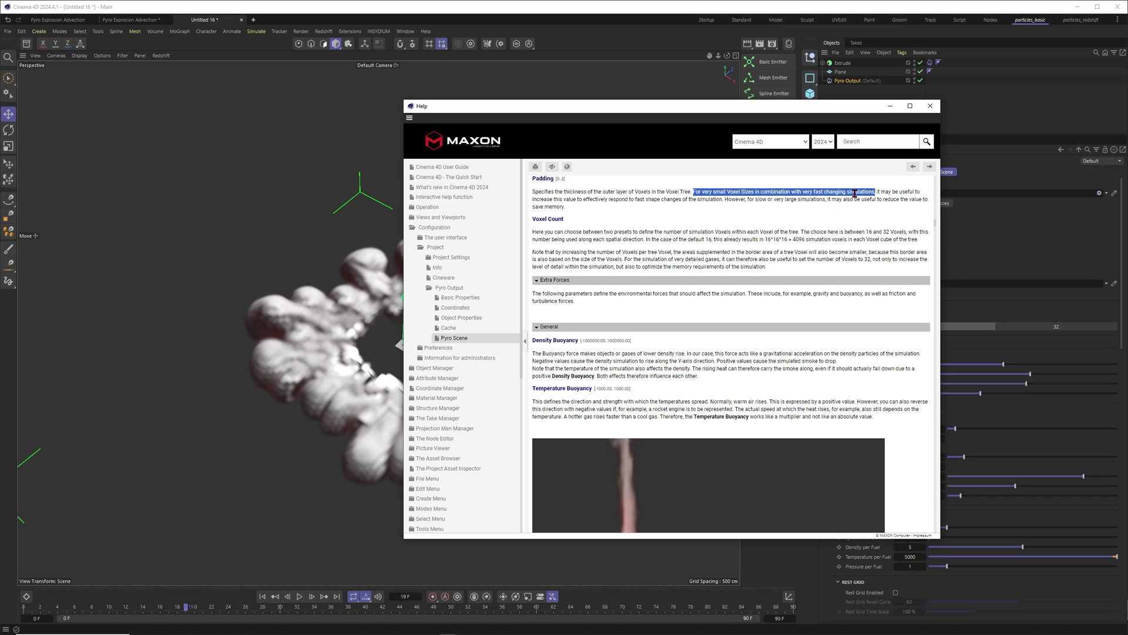
drag(878, 191, 576, 200)
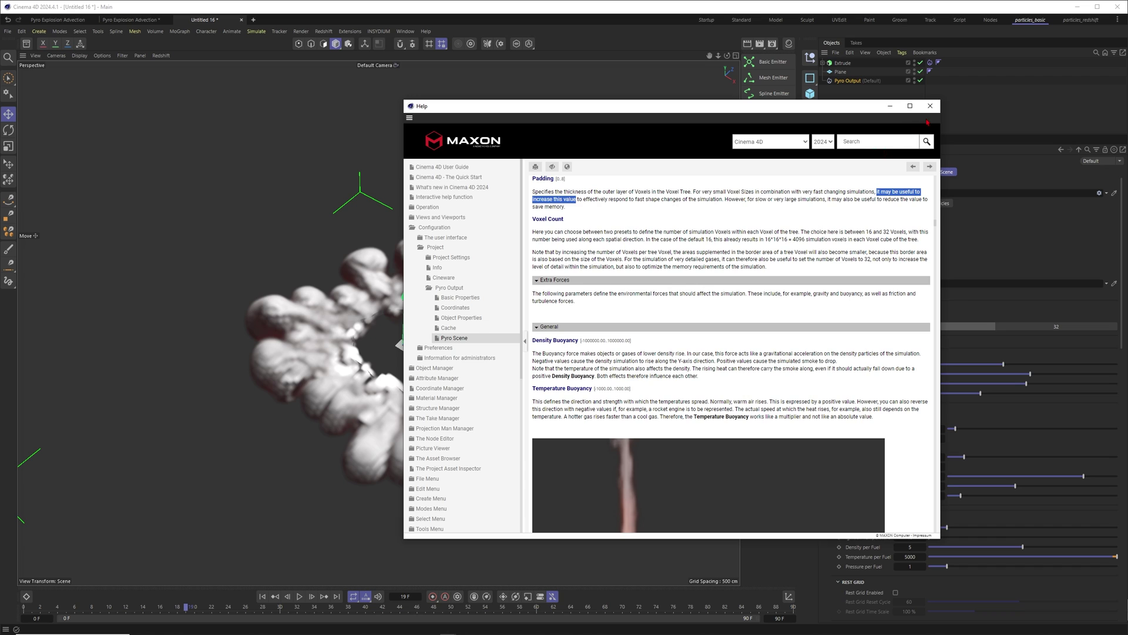
click(930, 107)
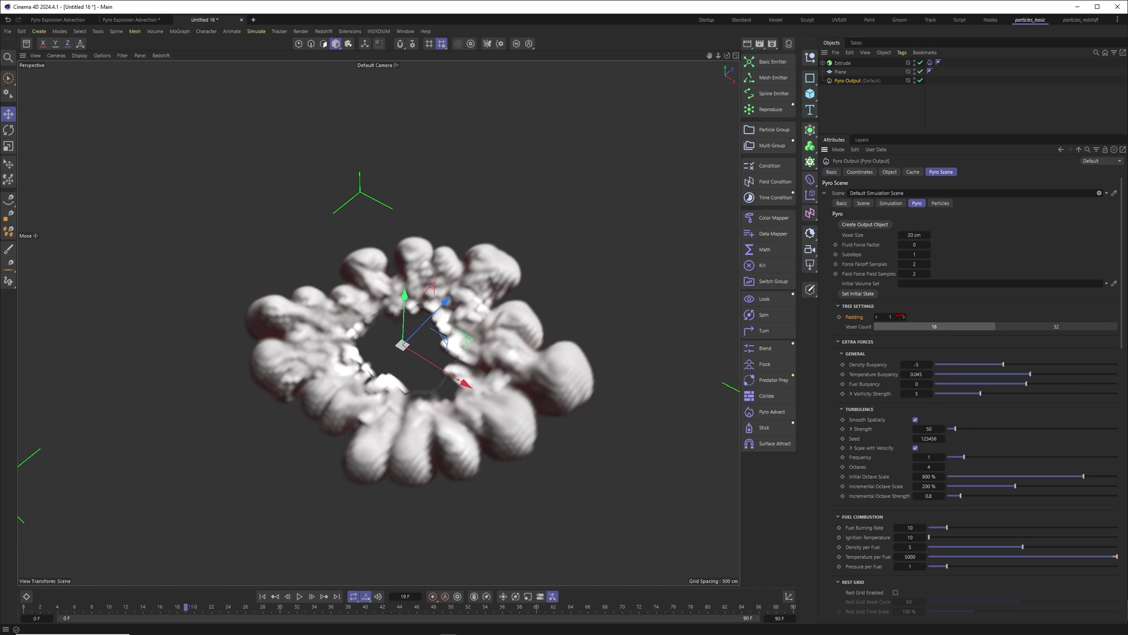
- Set the tree Padding to 1 and replay the simulation from the start
drag(900, 316, 905, 319)
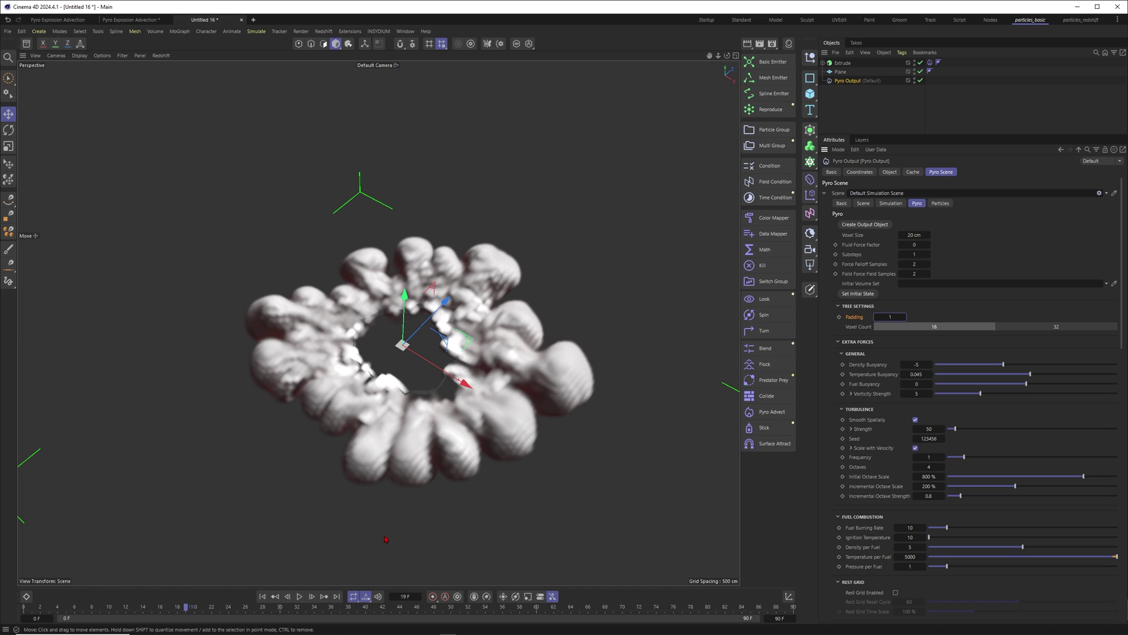
click(262, 596)
click(299, 597)
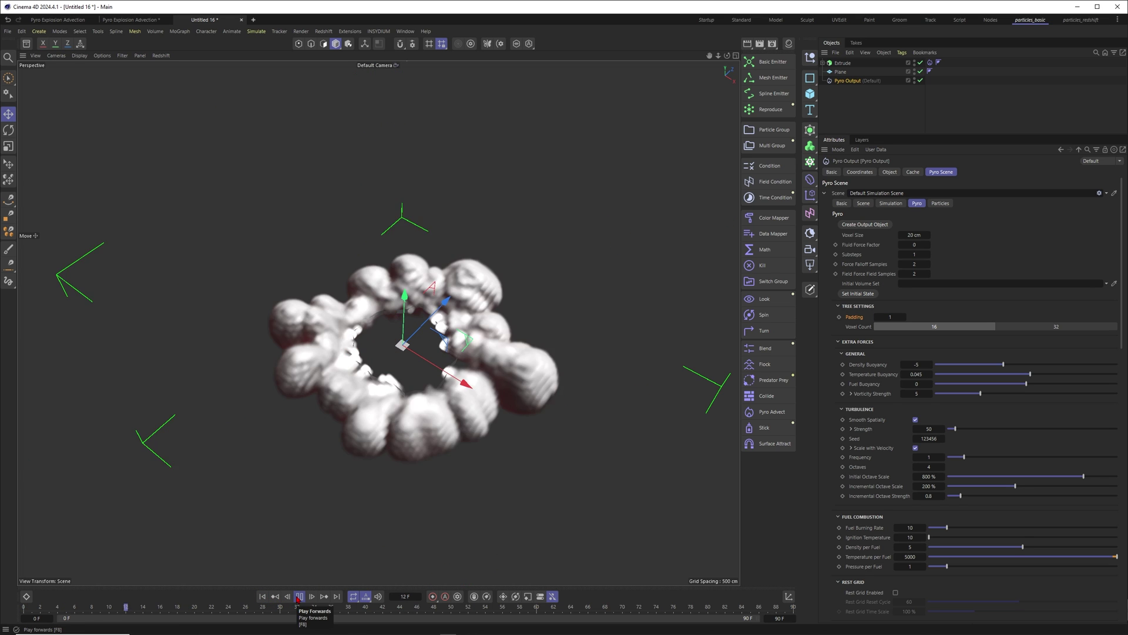
click(299, 596)
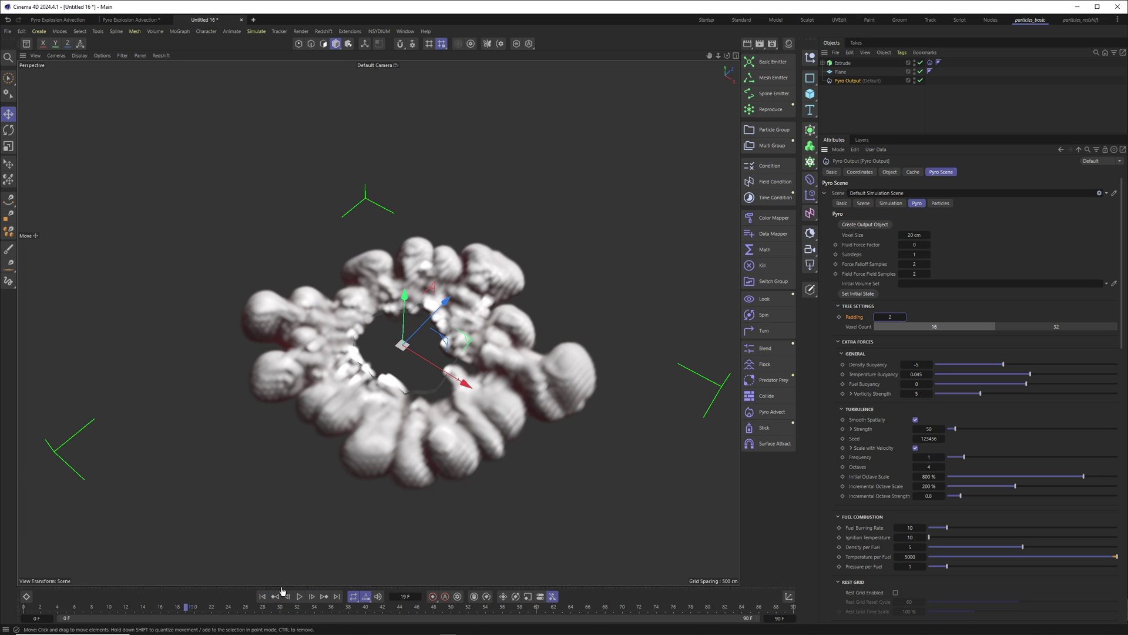
- Compare the simulation at Padding 2, set Padding to 4, and replay from the start
click(262, 597)
click(299, 596)
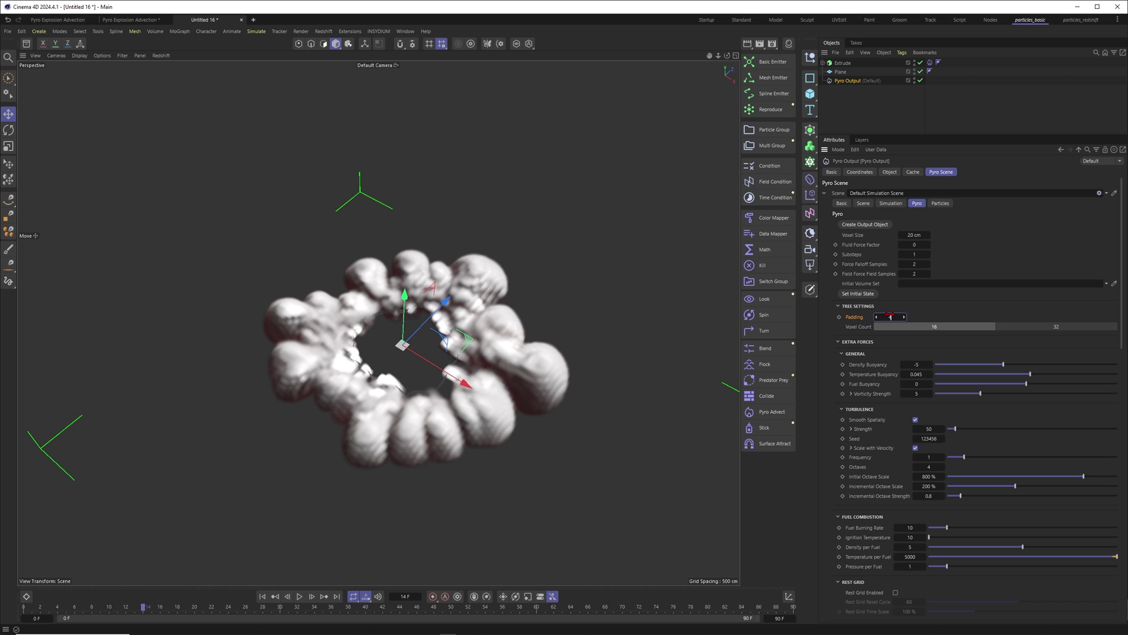
click(262, 597)
click(299, 596)
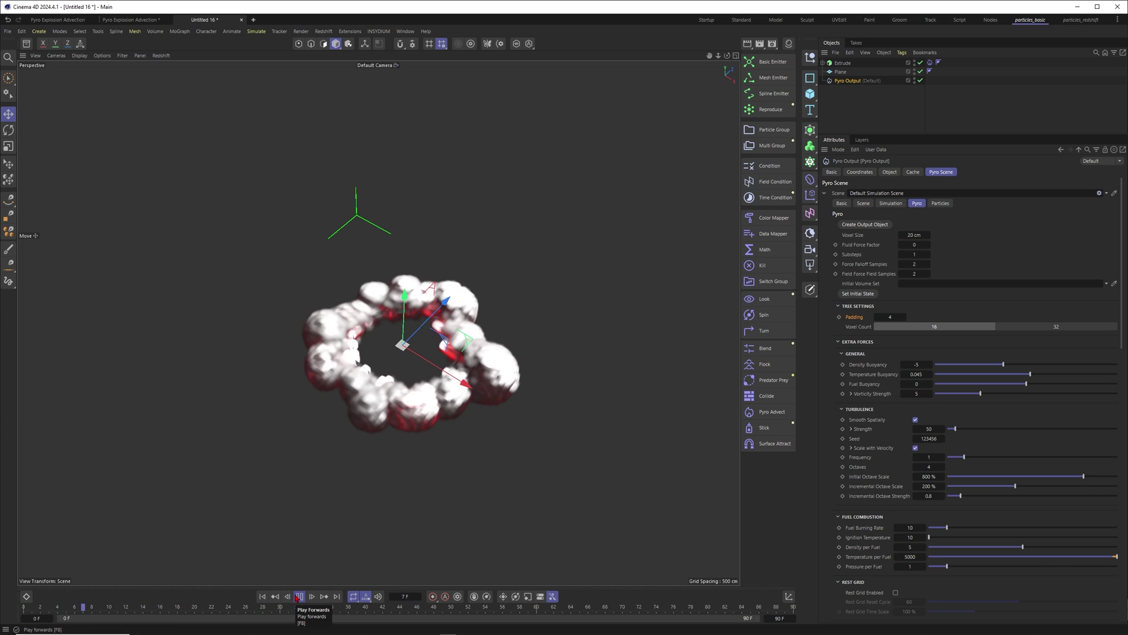
- Replay the simulation at the current Padding, set Padding to 2, and replay it from the start for comparison
click(299, 596)
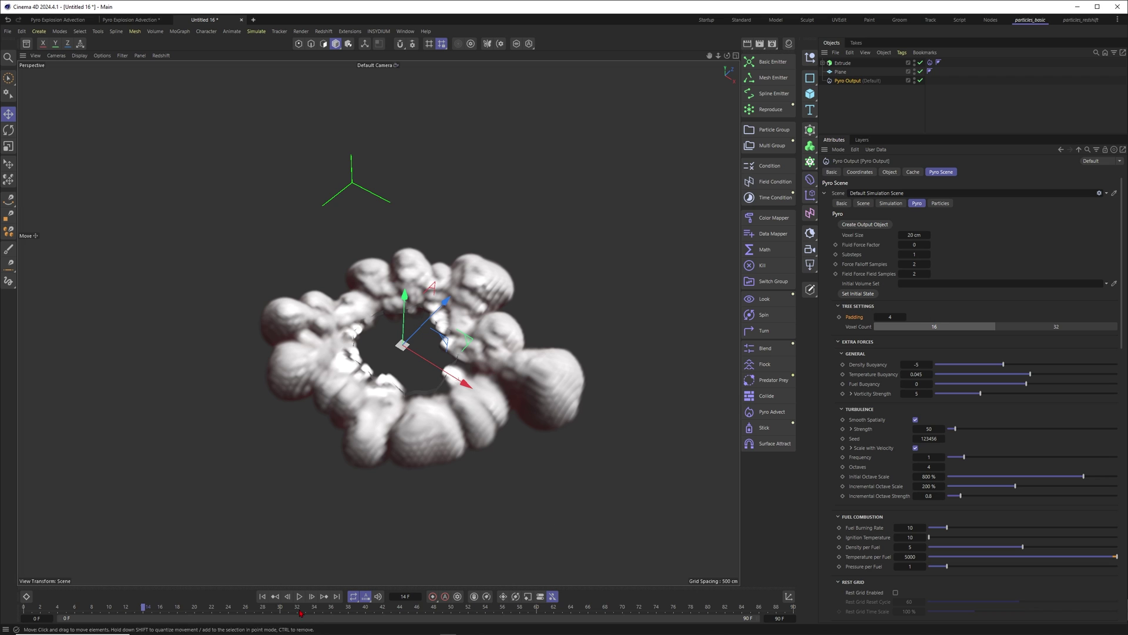
click(268, 597)
click(300, 597)
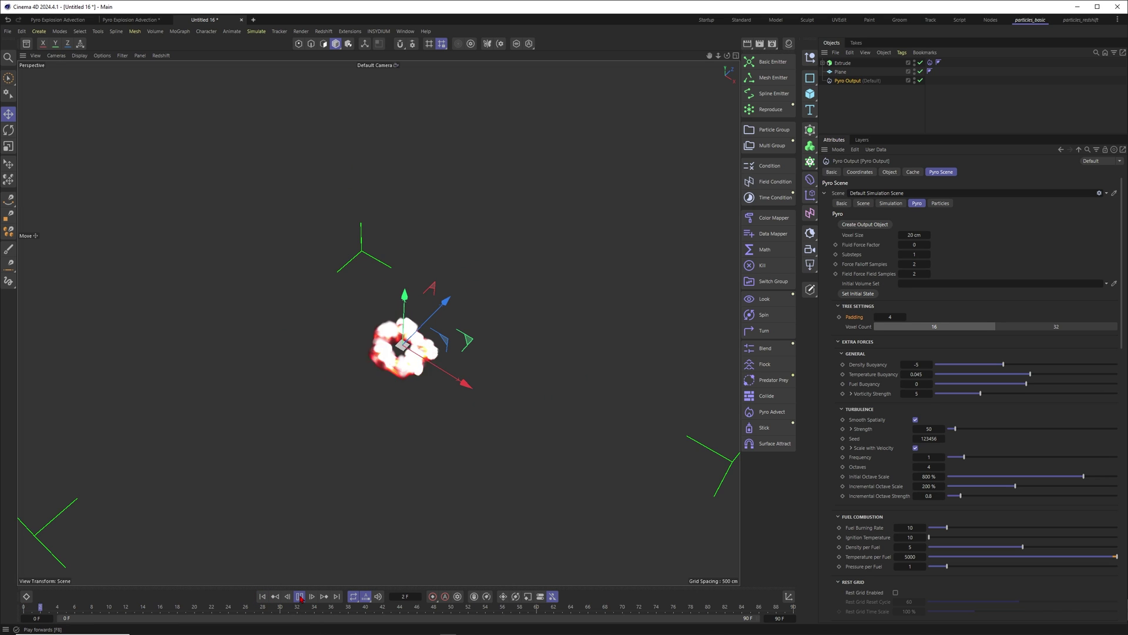
double_click(890, 318)
text(2)
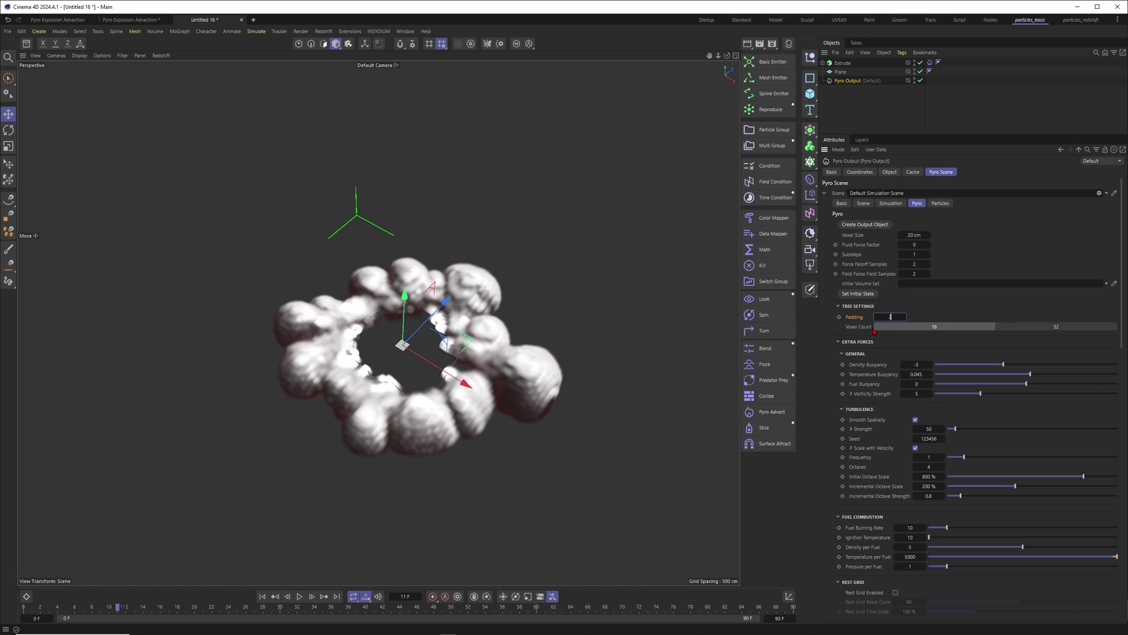
click(263, 596)
click(299, 598)
click(299, 598)
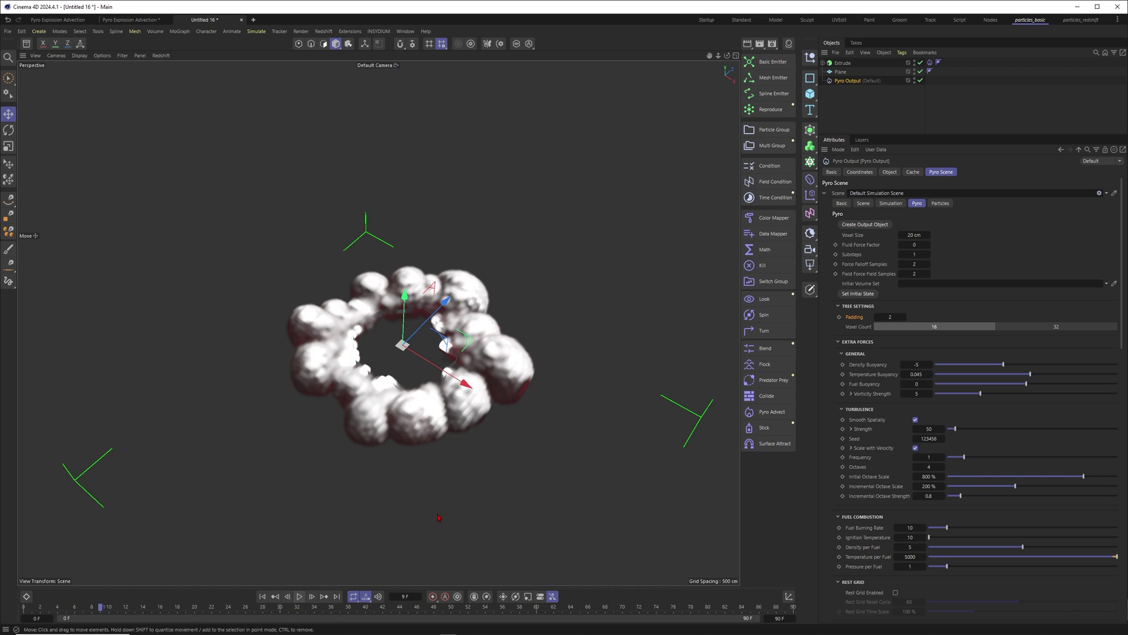
- Set the tree Padding to 1 and replay the simulation from the start
double_click(890, 317)
text(1)
click(263, 597)
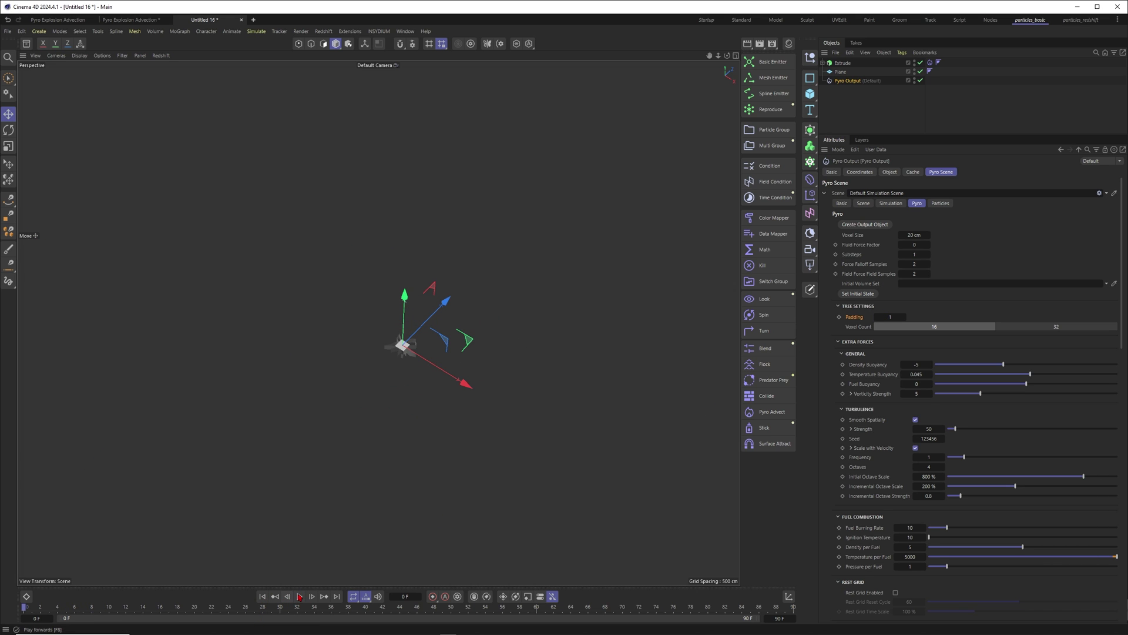
click(300, 597)
click(300, 596)
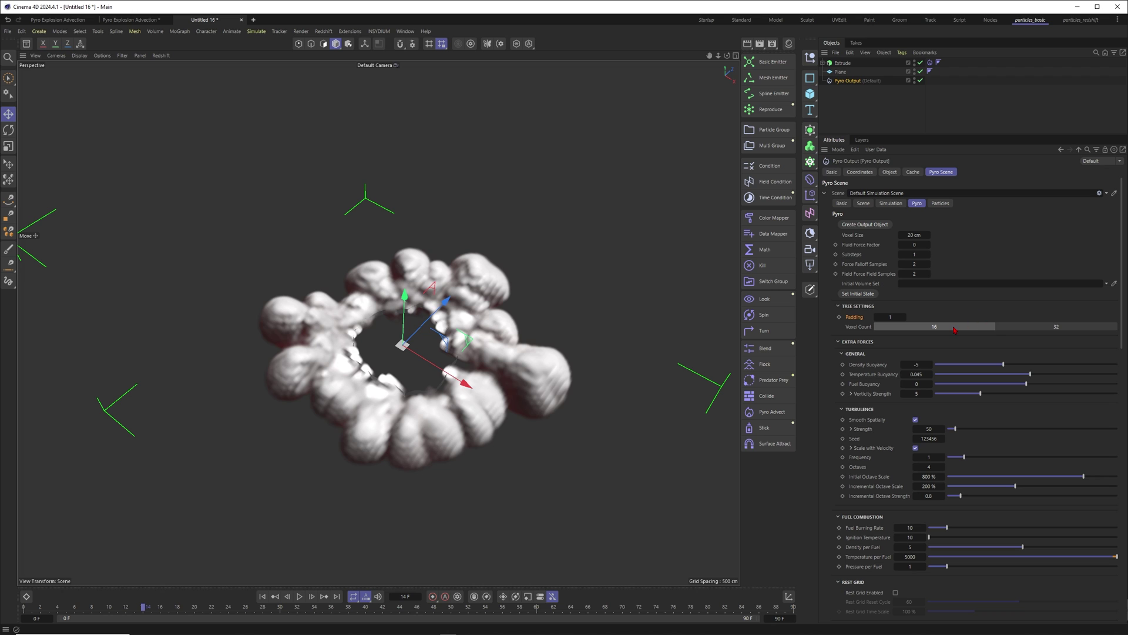
- Set the pyro turbulence Strength to 150 and replay the simulation from the start
scroll(954, 330, down, 5)
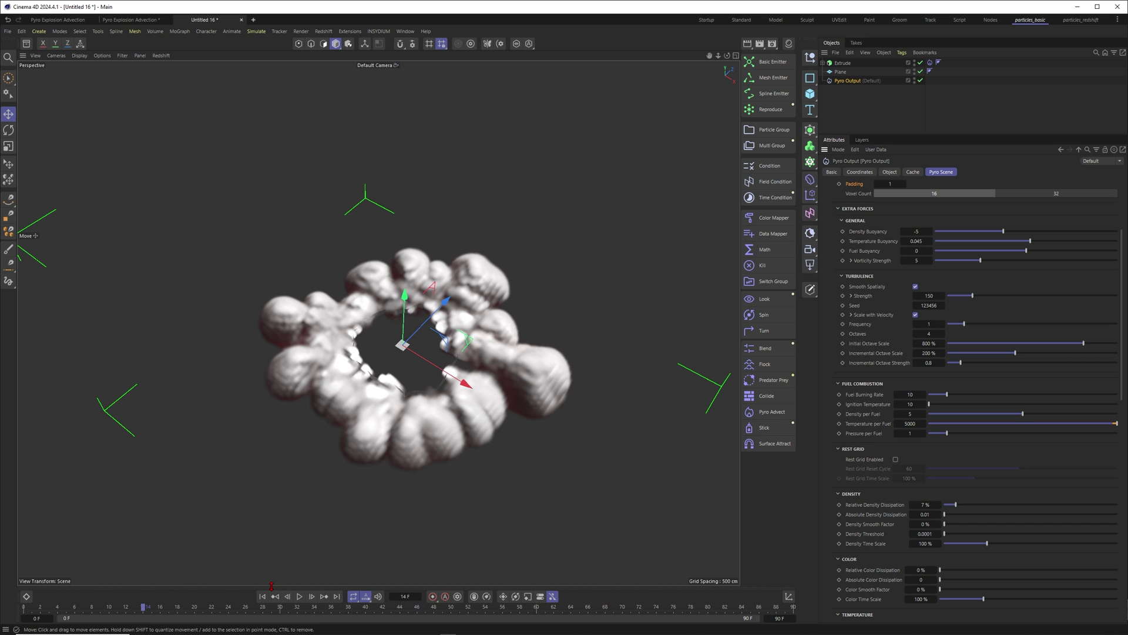
click(262, 596)
click(299, 596)
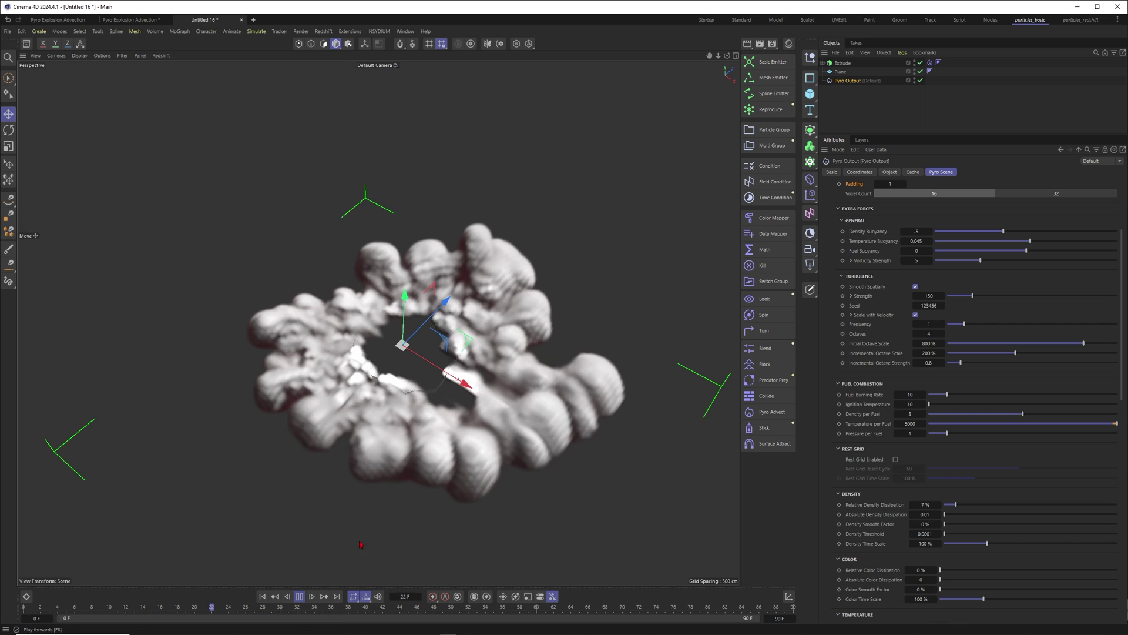
- Set the turbulence Strength to 1500 and play the simulation to judge the extreme value
click(933, 296)
text(0)
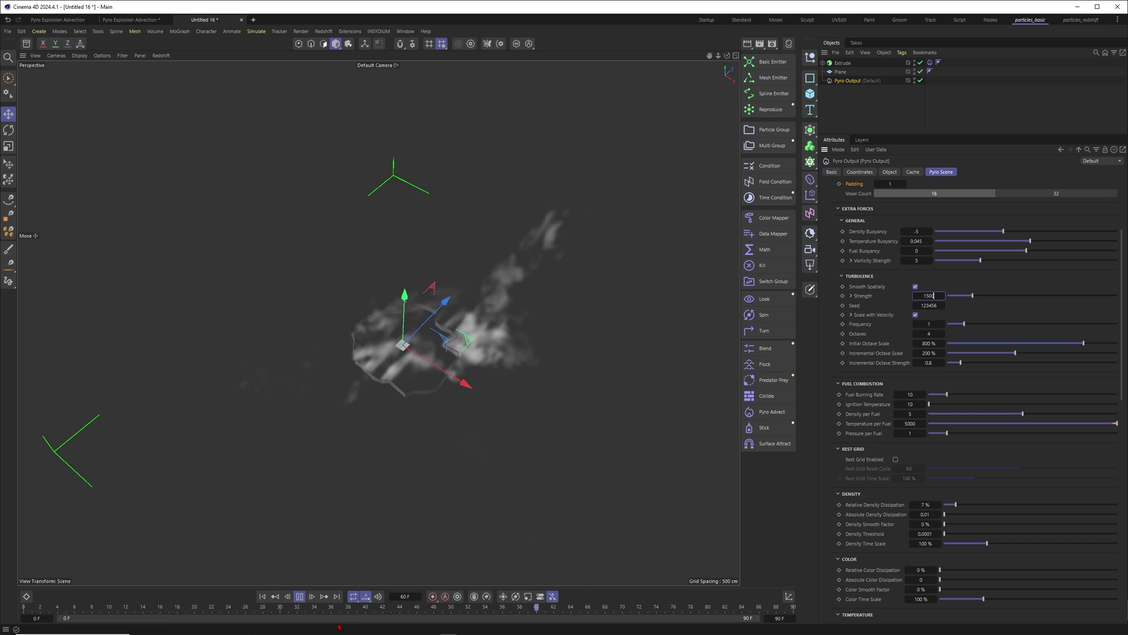
key(Return)
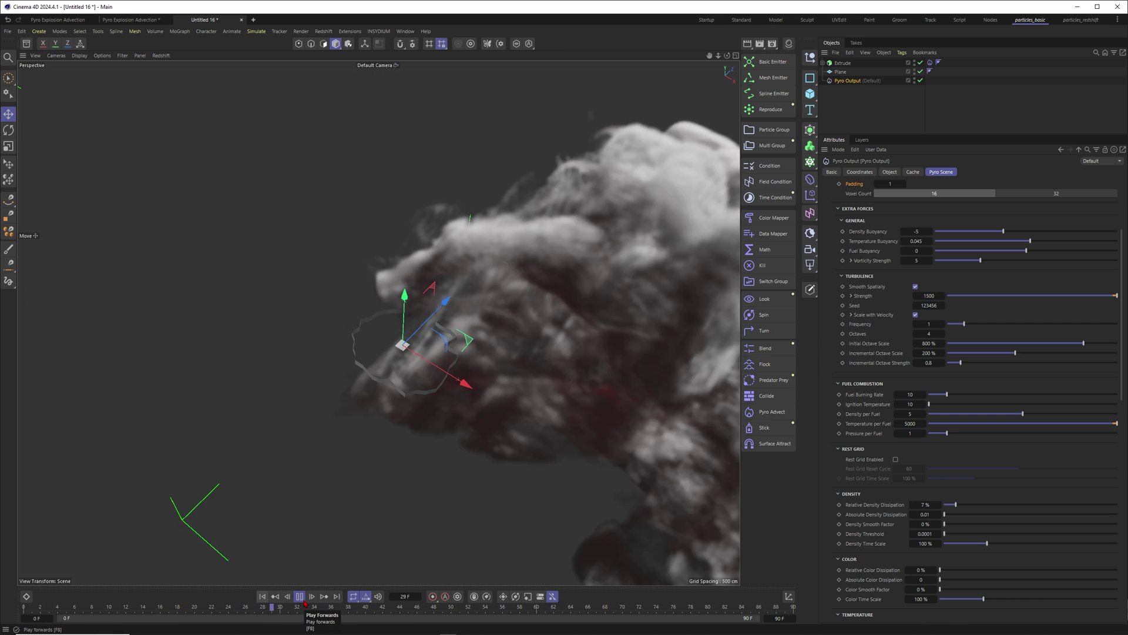
click(303, 599)
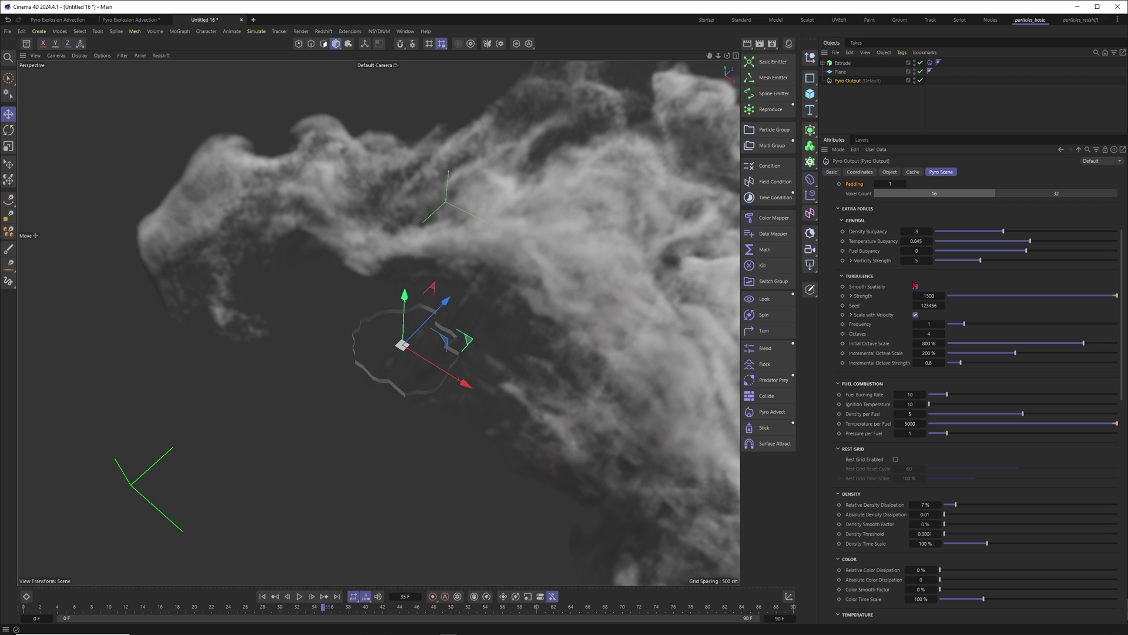
- Set the turbulence Strength to 50 and replay the simulation from the start
click(928, 296)
text(50)
key(Return)
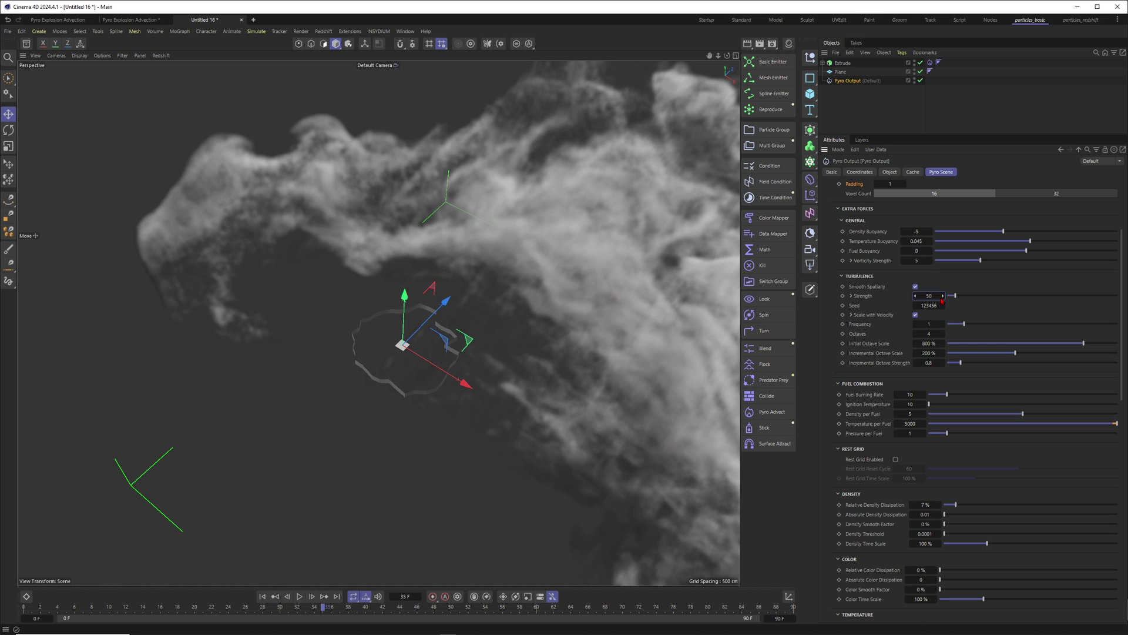
click(262, 596)
click(299, 596)
click(300, 596)
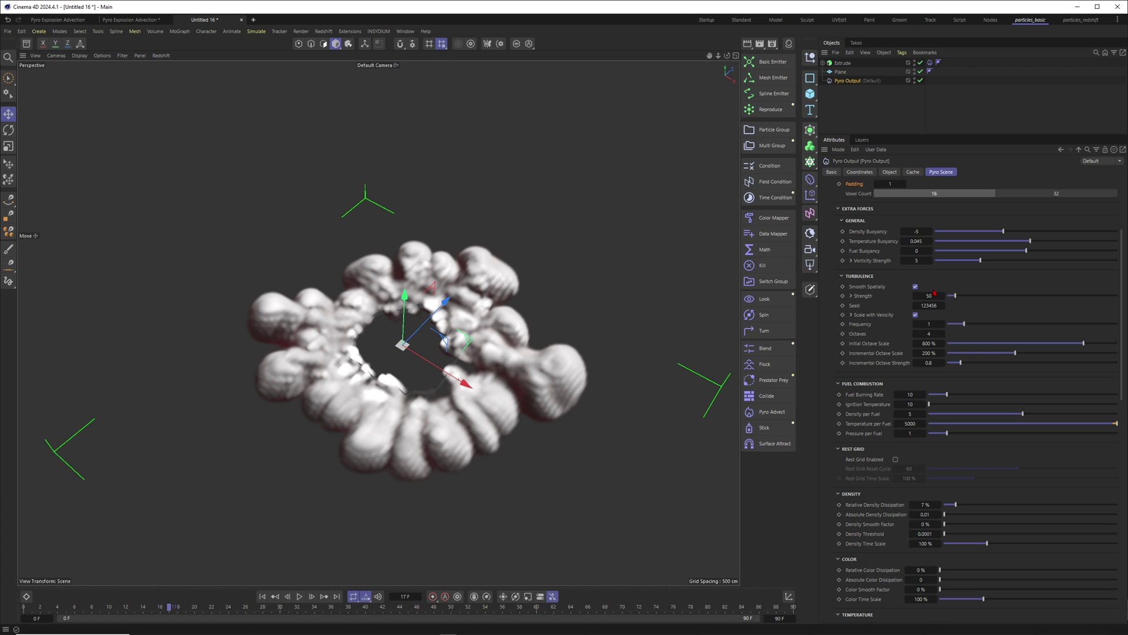
- Raise the turbulence Strength to 150 and replay the simulation, continuing playback past the first pause
click(928, 296)
text(150)
click(262, 596)
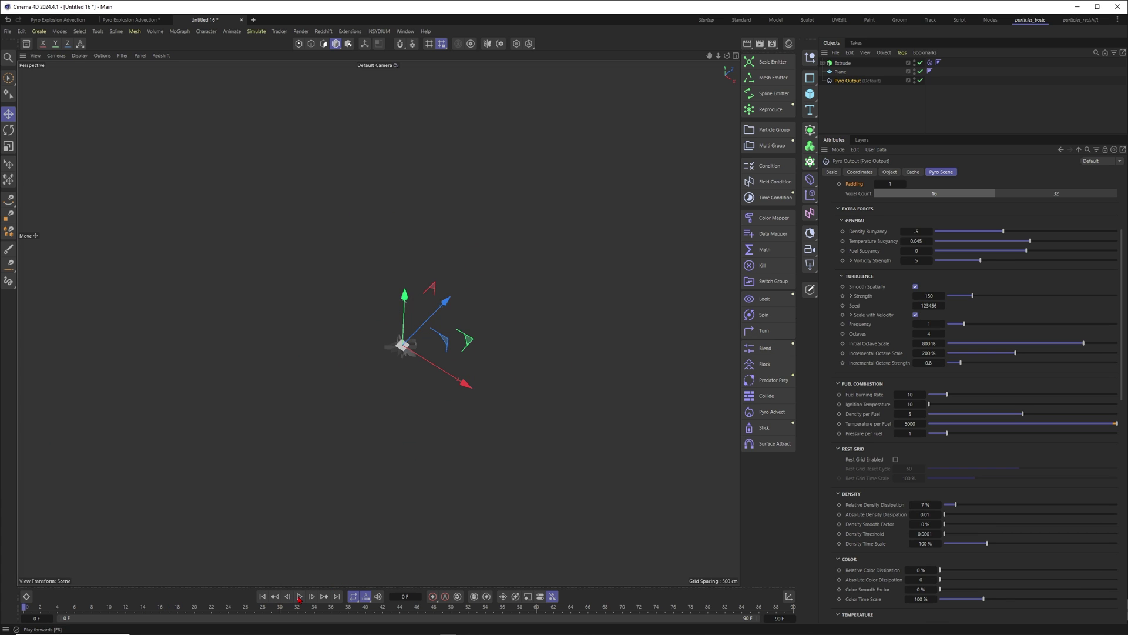
click(300, 596)
click(299, 596)
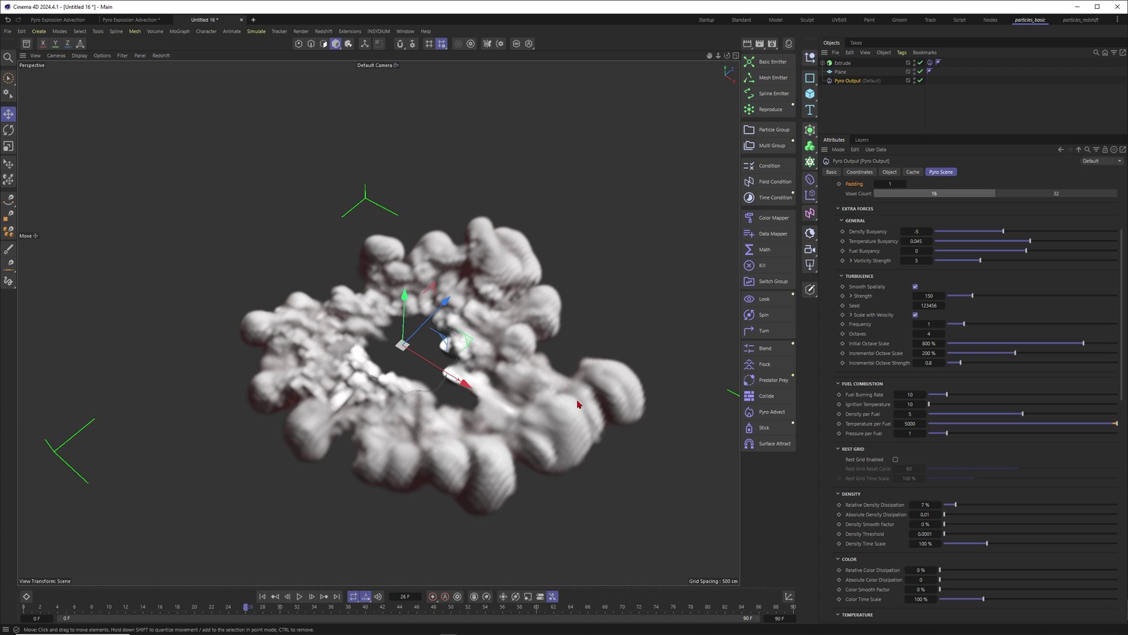
click(299, 596)
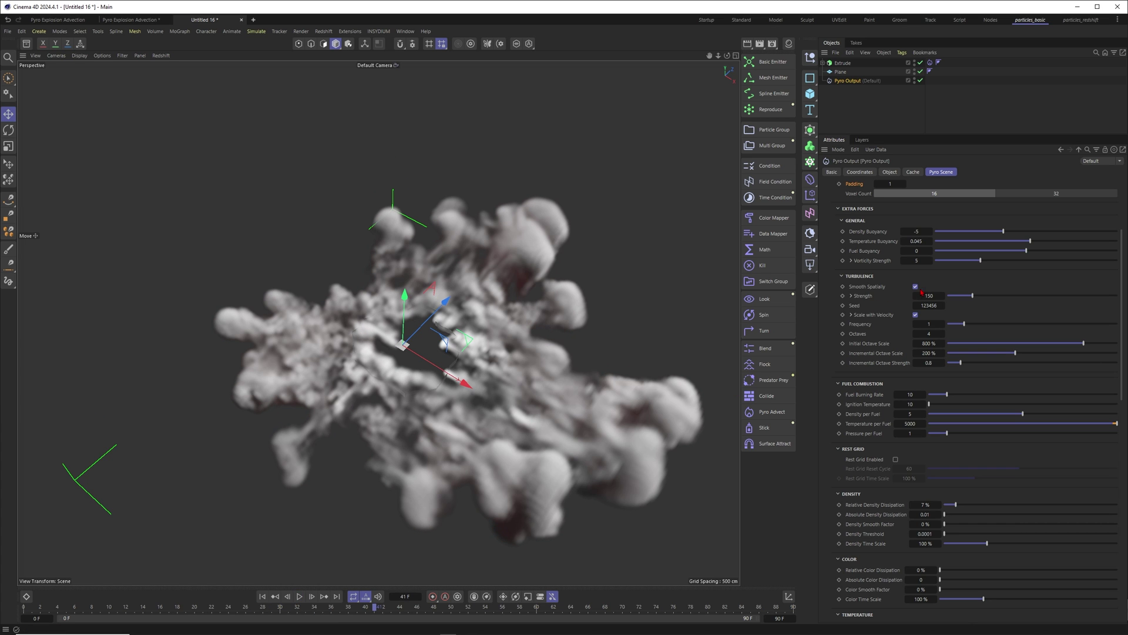
- Set the turbulence Strength to 500 and replay the simulation from the start
click(928, 295)
key(Return)
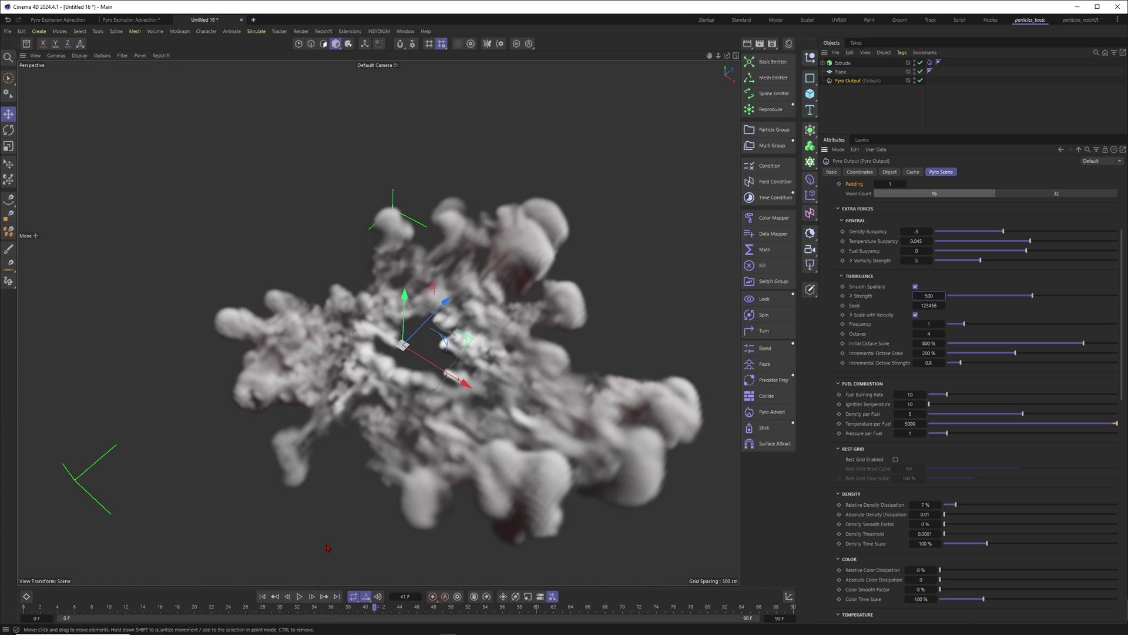
click(263, 596)
click(300, 596)
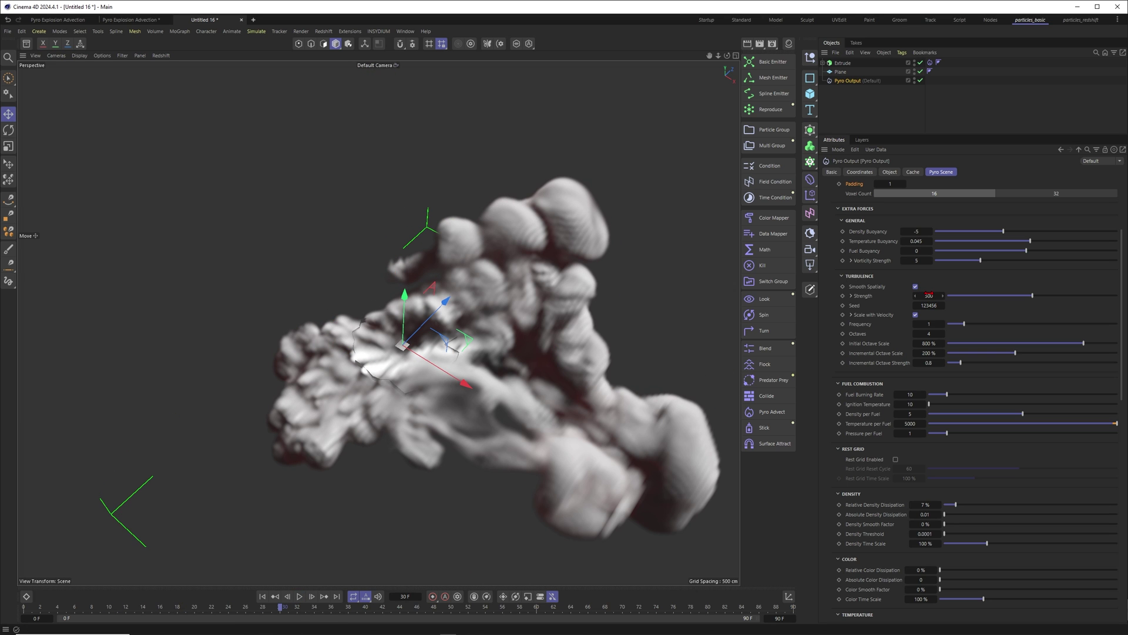
- Set the turbulence Strength to 150 and the Initial Octave Scale to 100 %, and replay the simulation
click(928, 295)
text(150)
key(Return)
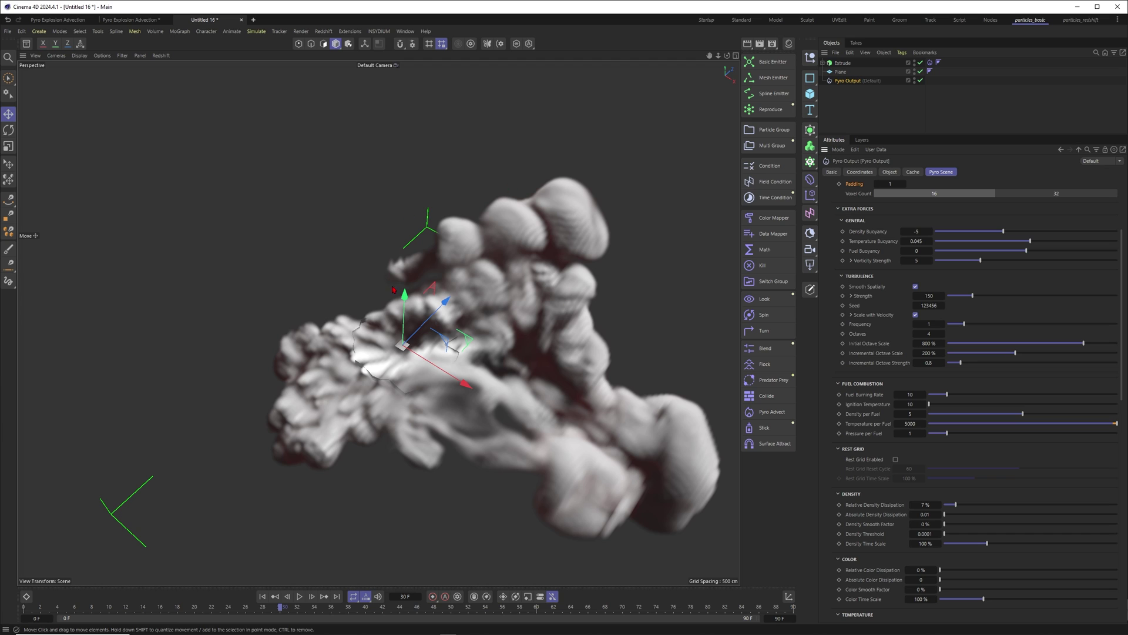
right_click(915, 346)
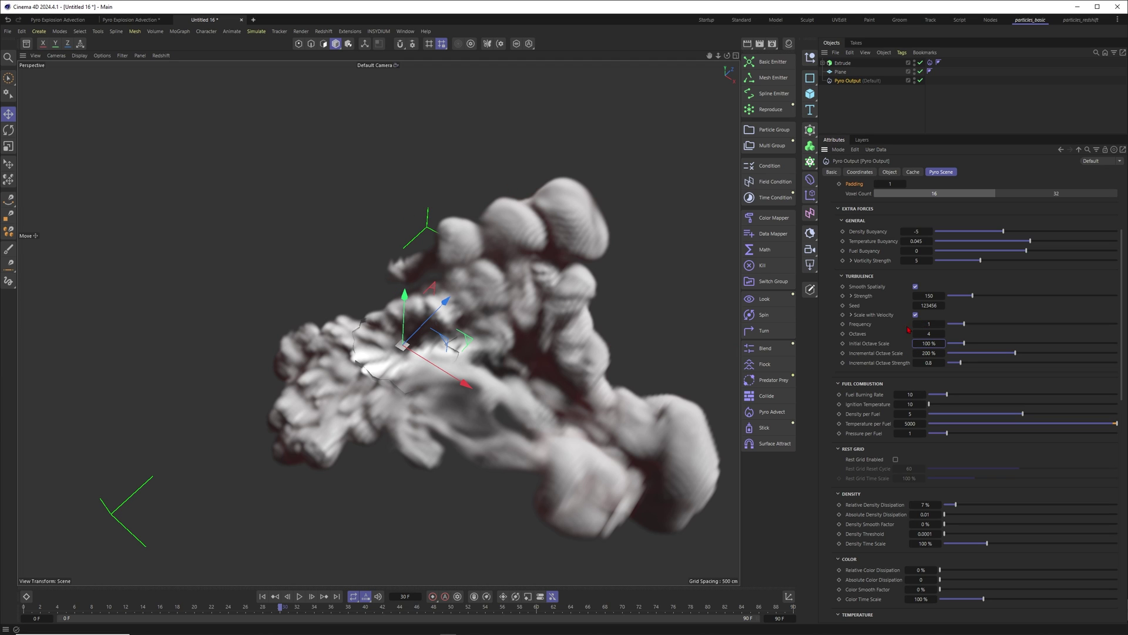
click(262, 596)
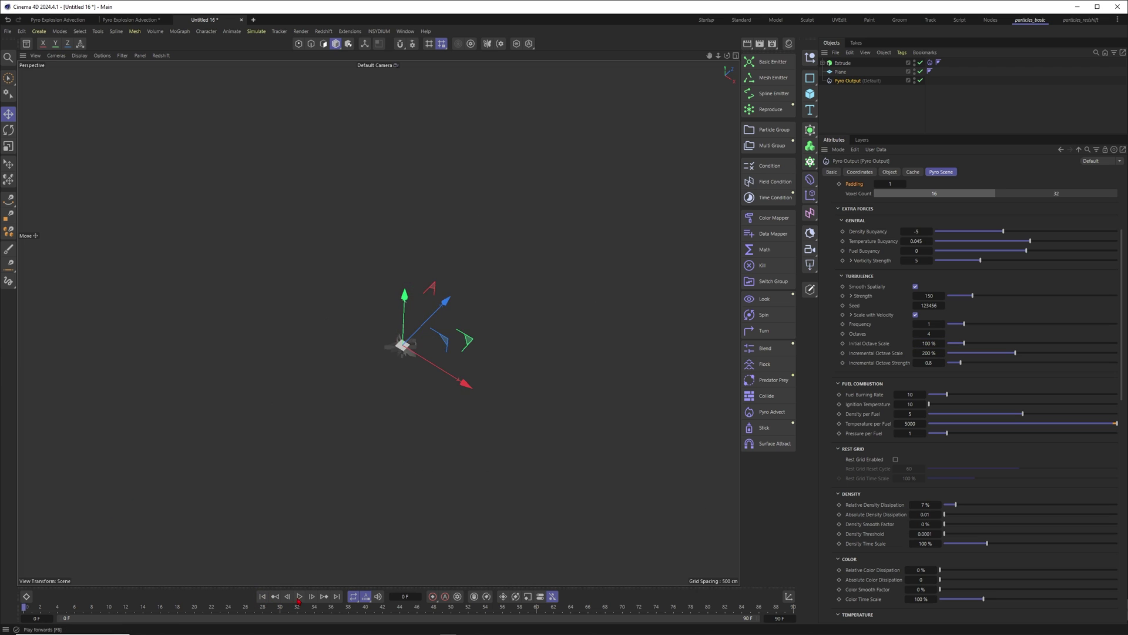
click(300, 596)
click(300, 596)
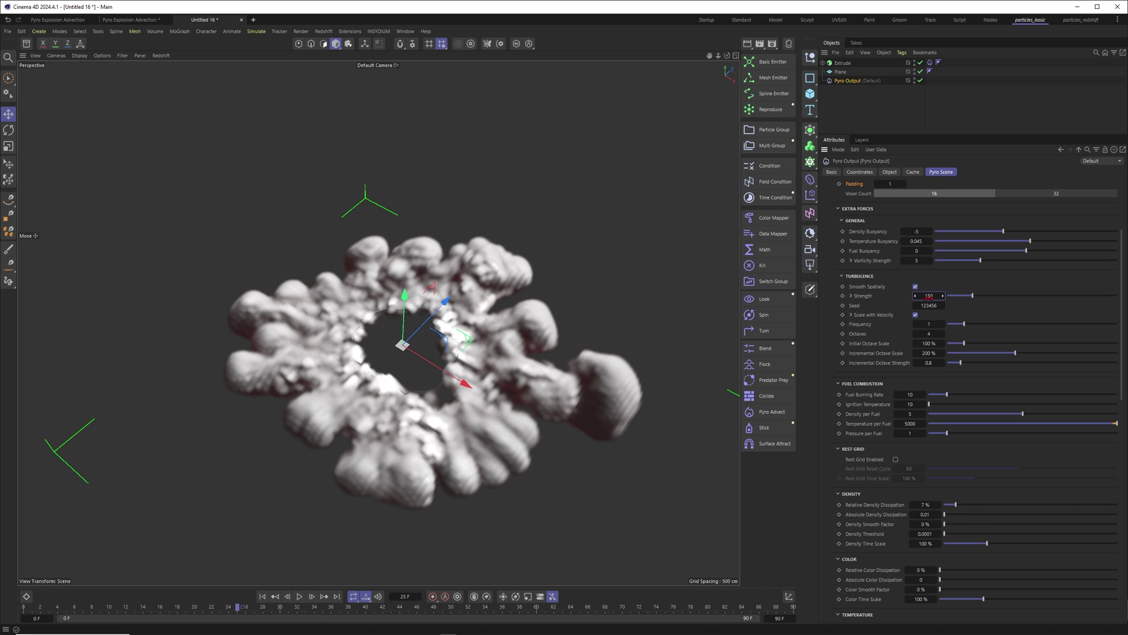
- Increase the turbulence Strength to 1500 and replay the simulation from the start
text(00)
key(Return)
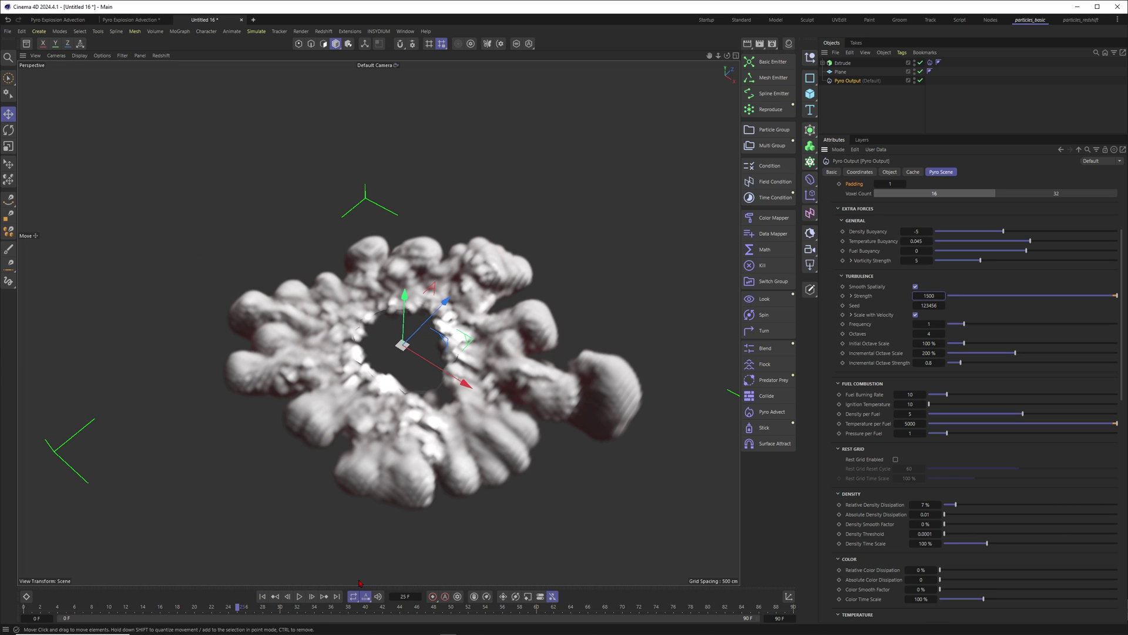
click(262, 597)
click(298, 598)
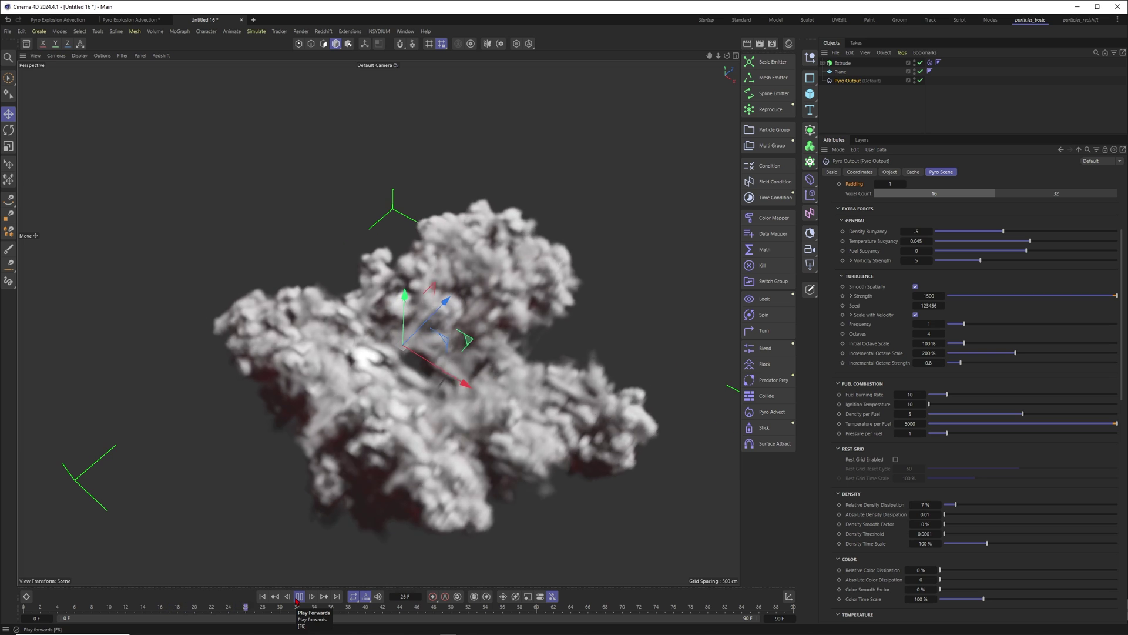
click(300, 596)
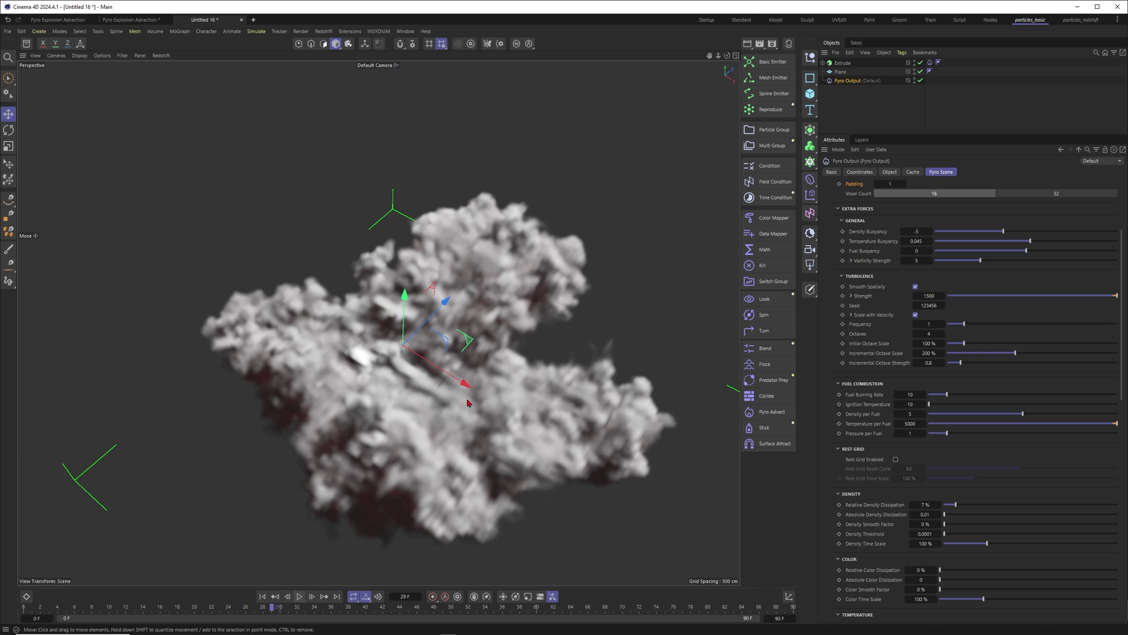
- Set the turbulence Initial Octave Scale to 800 % and replay the simulation for comparison
double_click(934, 344)
text(800)
key(Return)
click(263, 596)
click(300, 595)
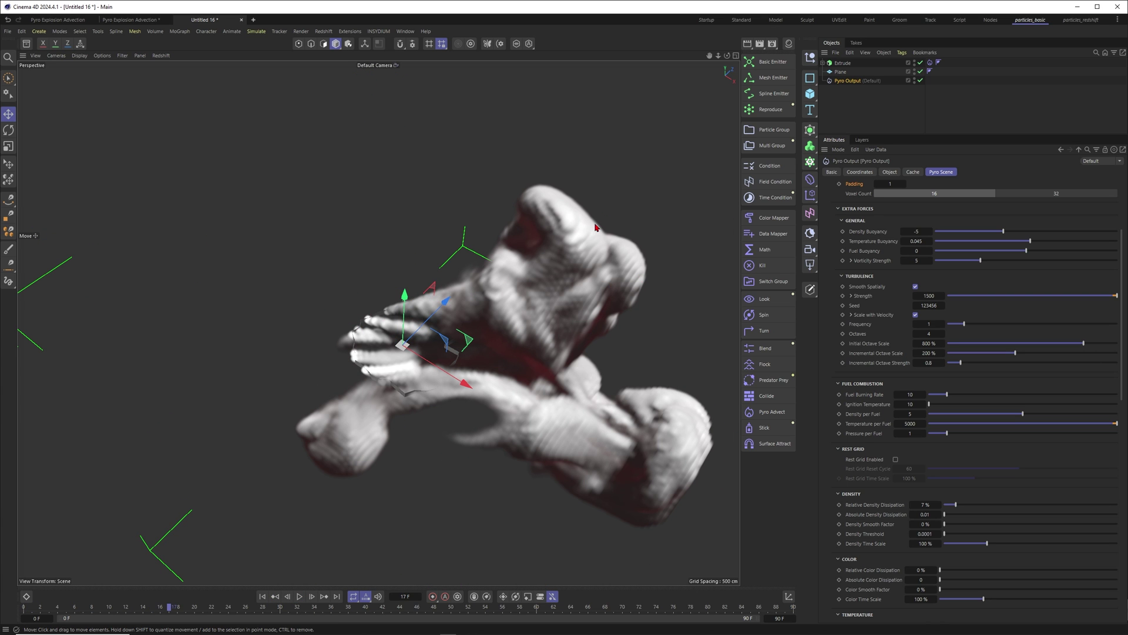
- Set the turbulence Initial Octave Scale to 100 % and replay the simulation from the start
right_click(929, 345)
click(925, 343)
text(100)
key(Return)
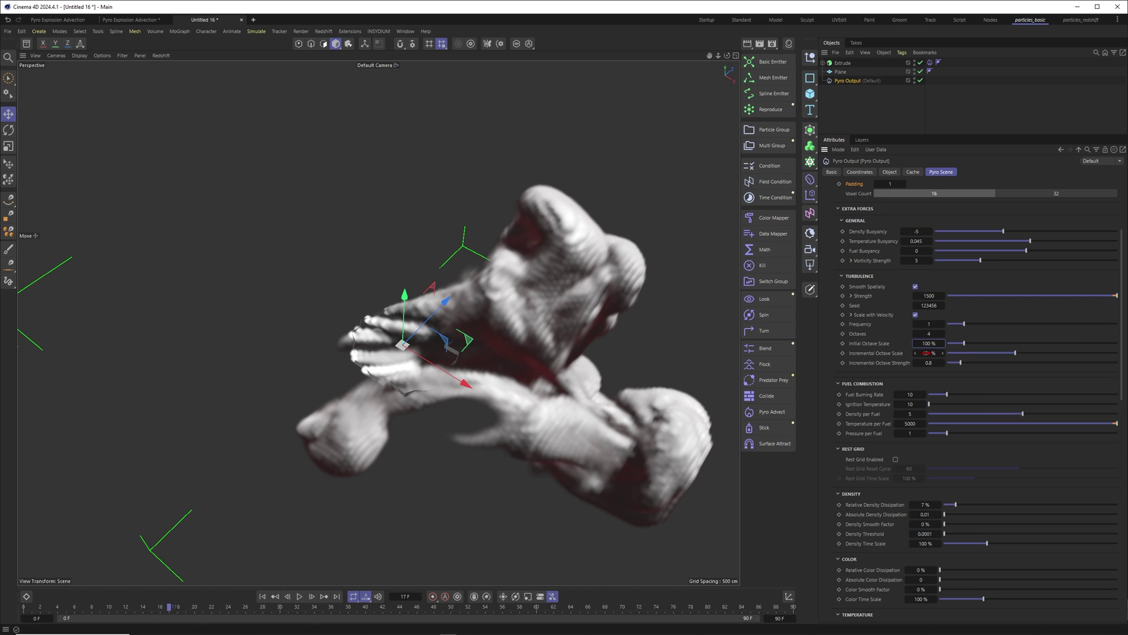
click(262, 596)
click(300, 598)
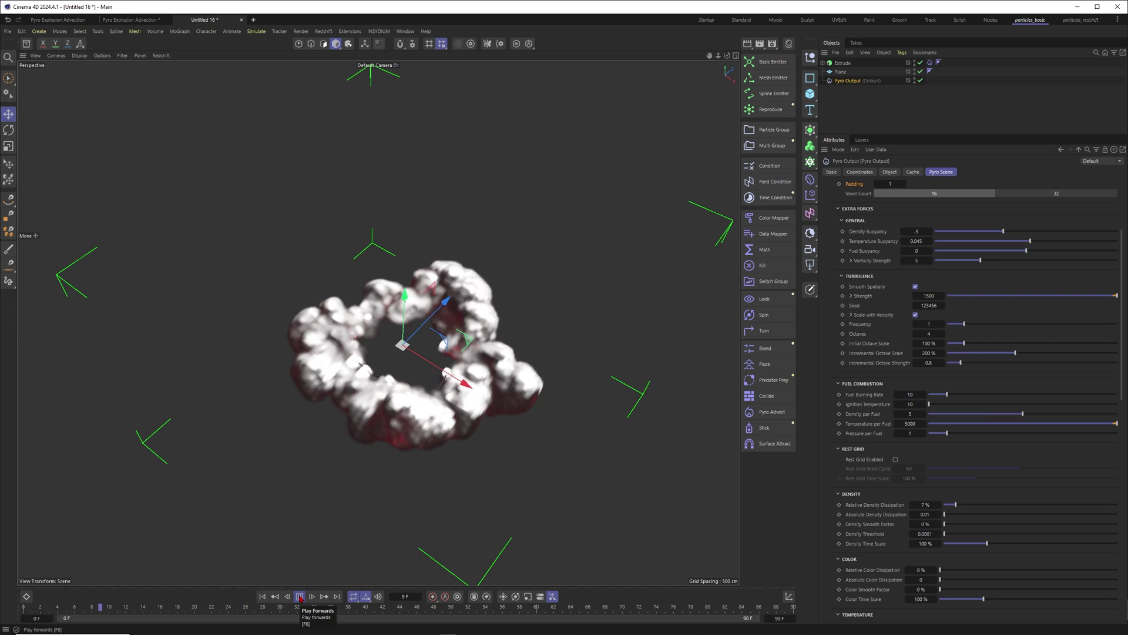
click(299, 596)
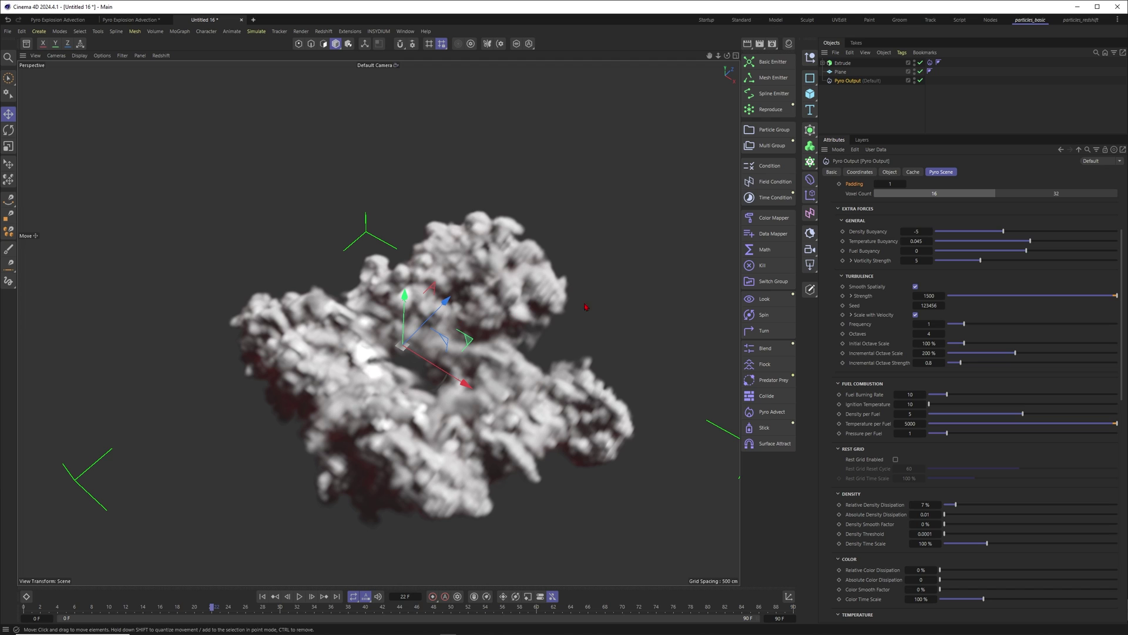
- Set the turbulence Strength to 150, keep the Initial Octave Scale at 100 %, and replay the simulation
double_click(931, 343)
text(150)
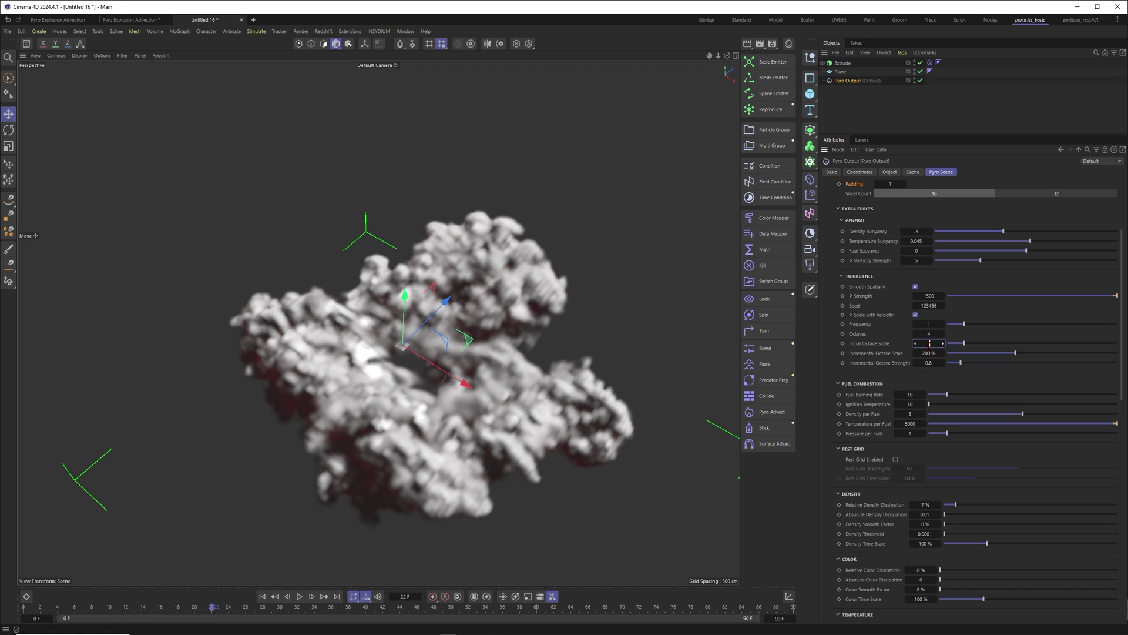
key(Return)
key(Return)
double_click(929, 296)
key(Return)
click(262, 596)
click(300, 596)
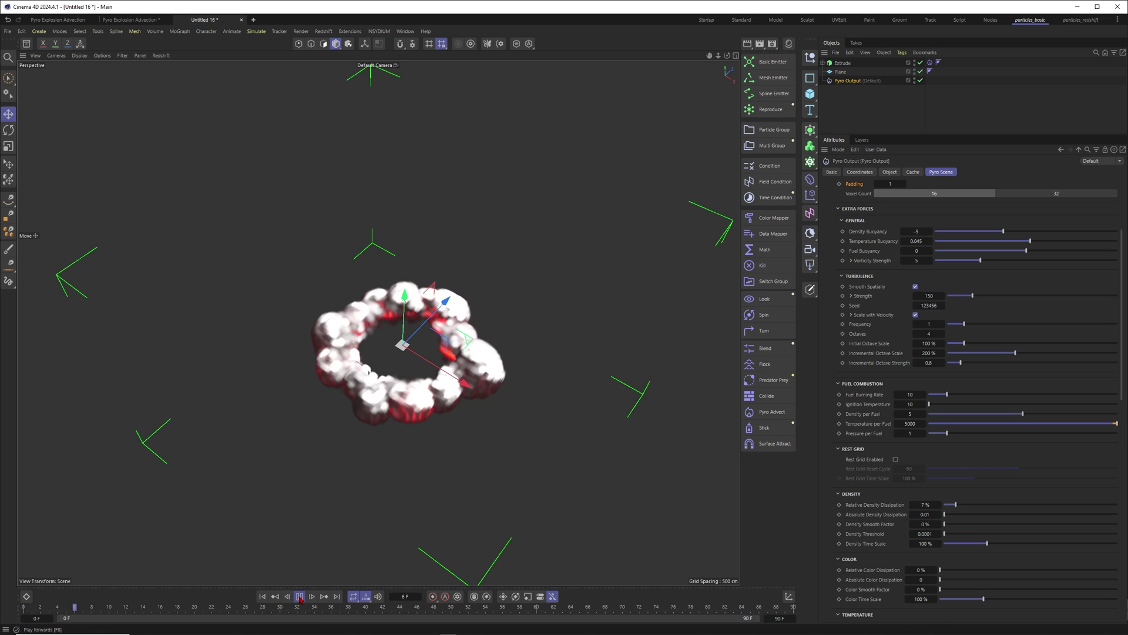
click(300, 597)
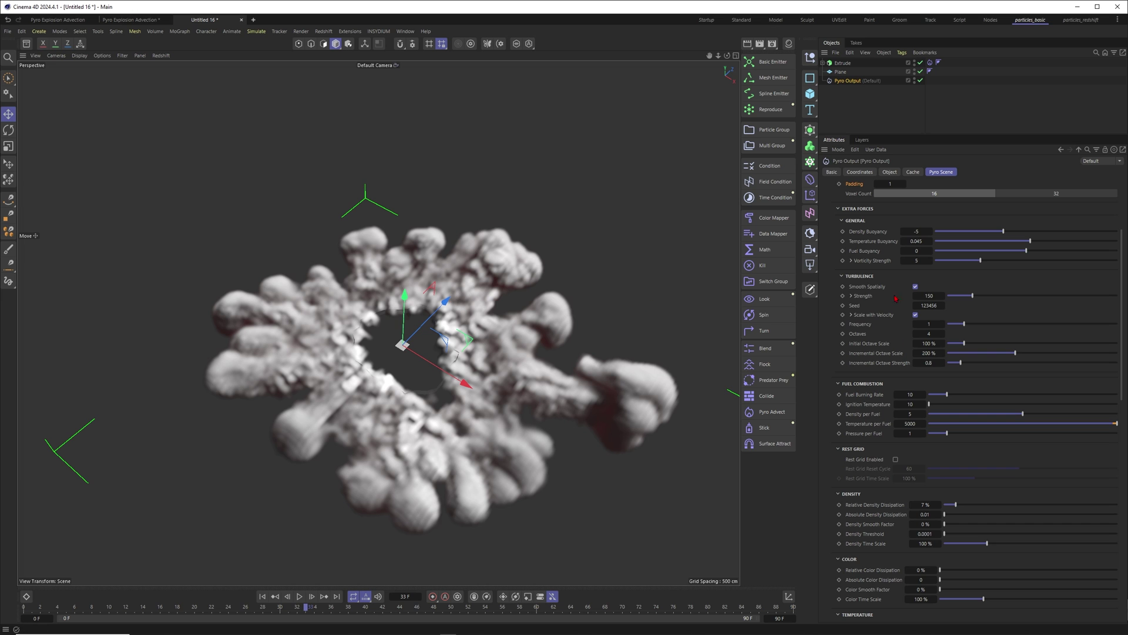
- Set the turbulence Strength to 500 and play the simulation for comparison
double_click(931, 296)
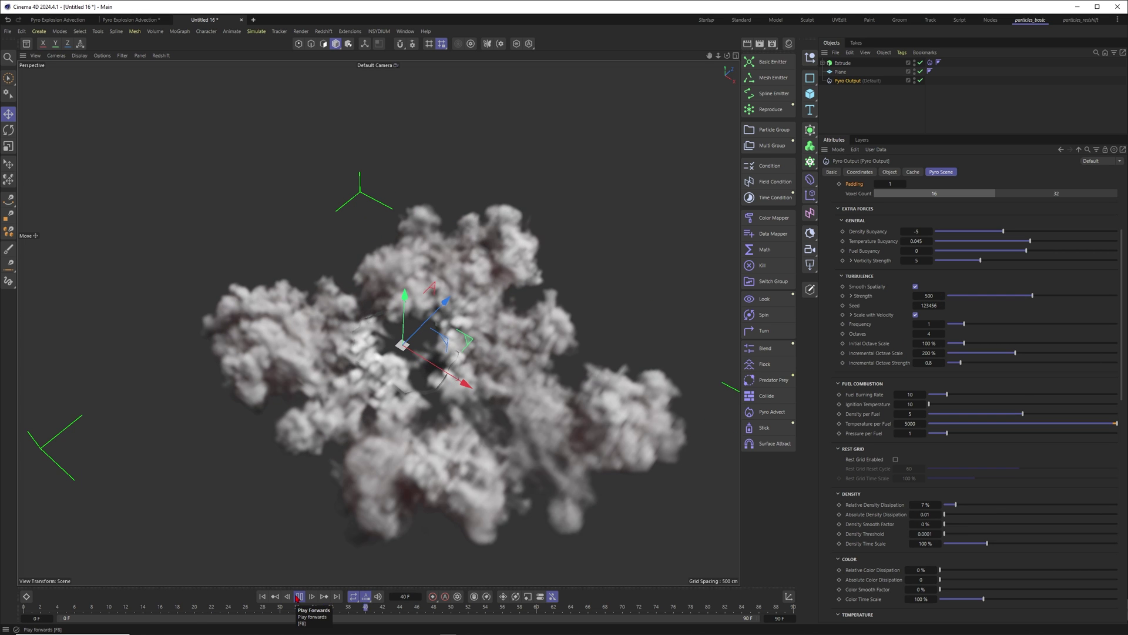
click(300, 596)
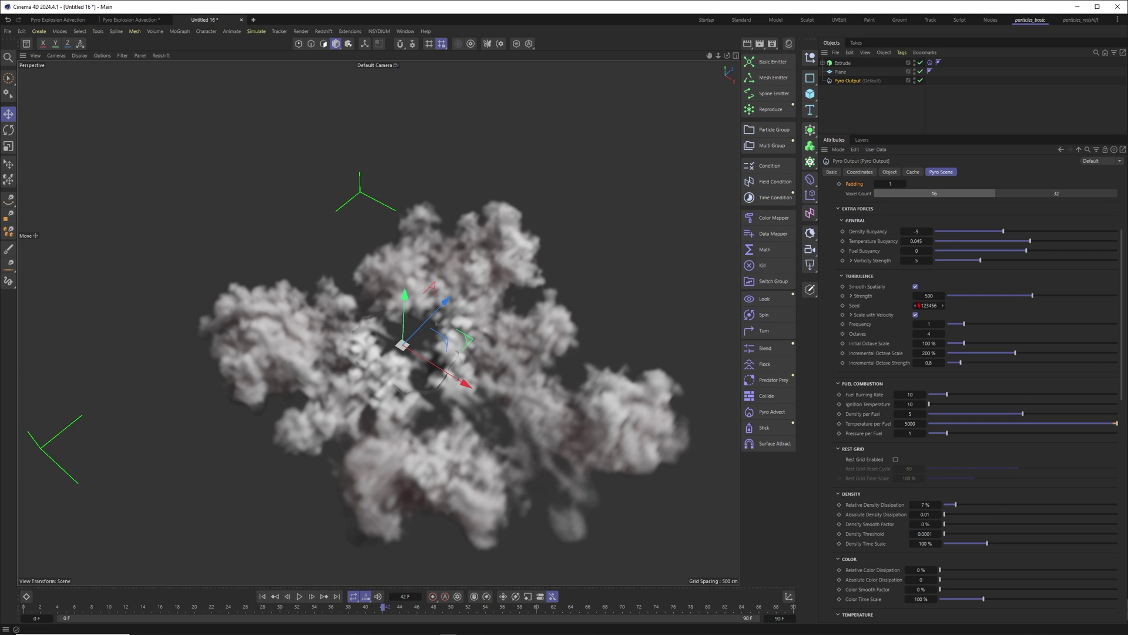
- Return the turbulence Strength to 150 and replay the simulation from the start
click(929, 296)
text(150)
key(Return)
click(263, 596)
click(300, 596)
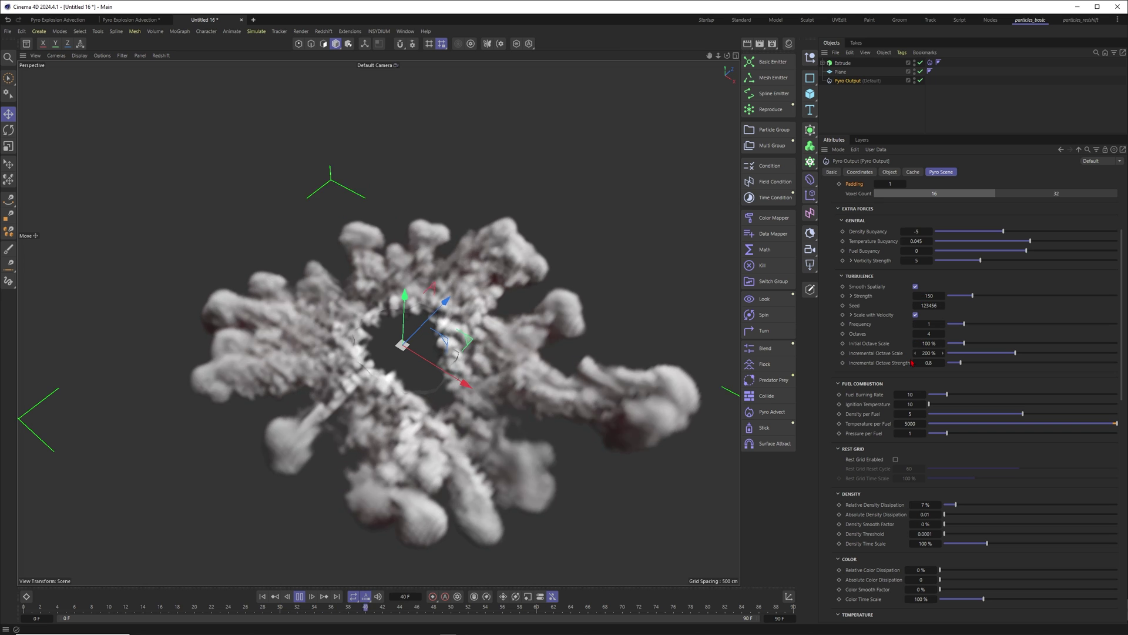
- Replay the current simulation, set the turbulence Incremental Octave Strength to 1, and play it again from the start
click(263, 597)
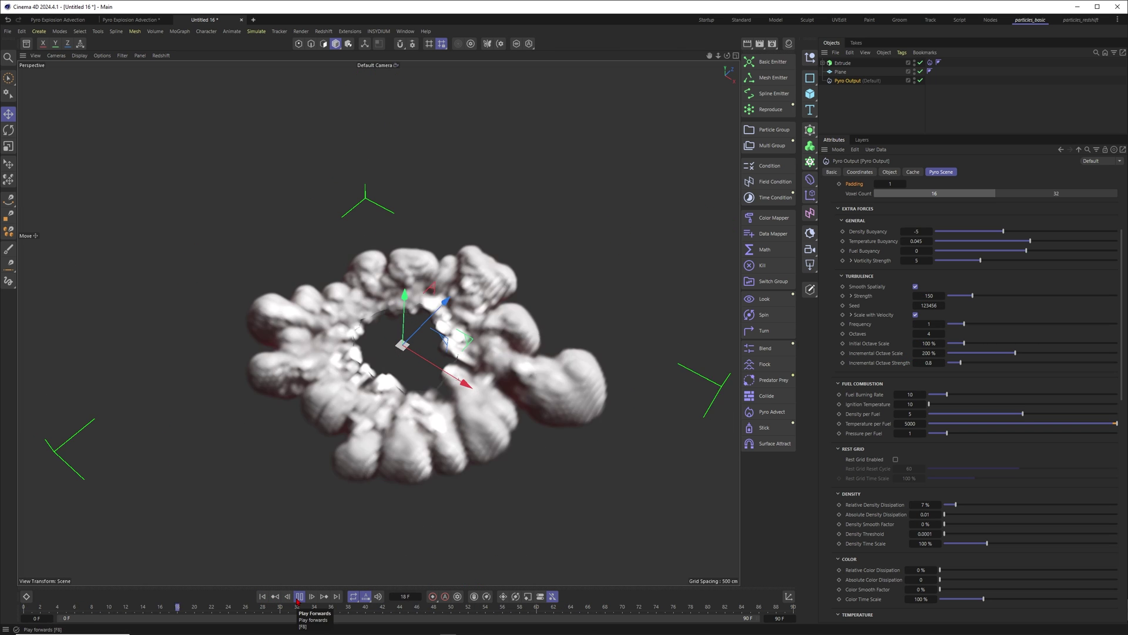
click(300, 596)
double_click(927, 362)
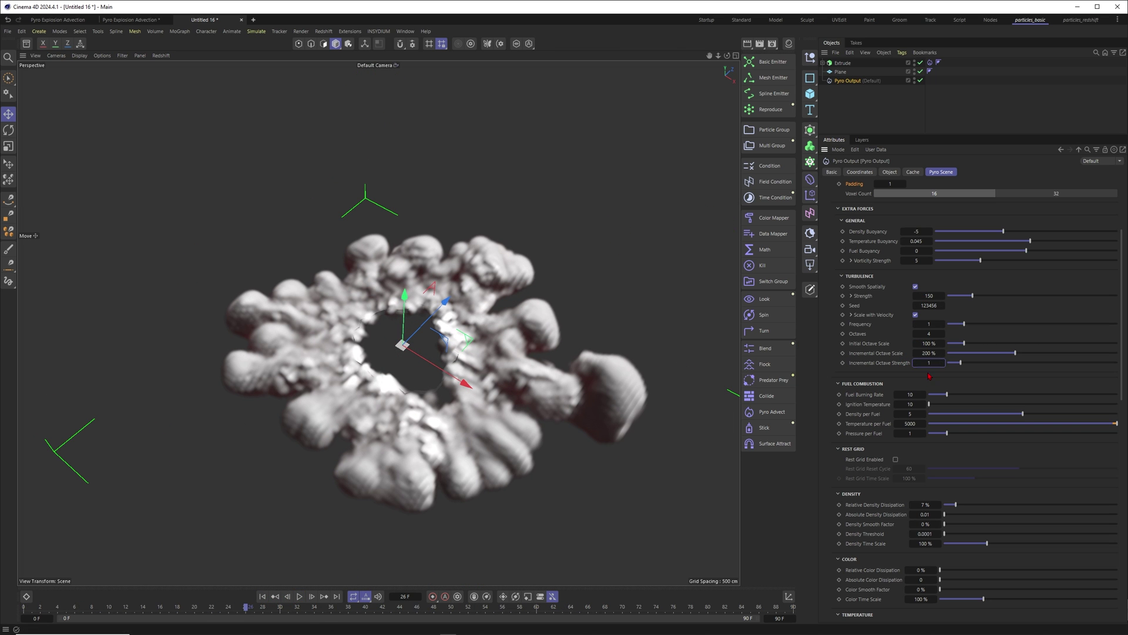
text(1)
key(Return)
click(263, 595)
click(299, 596)
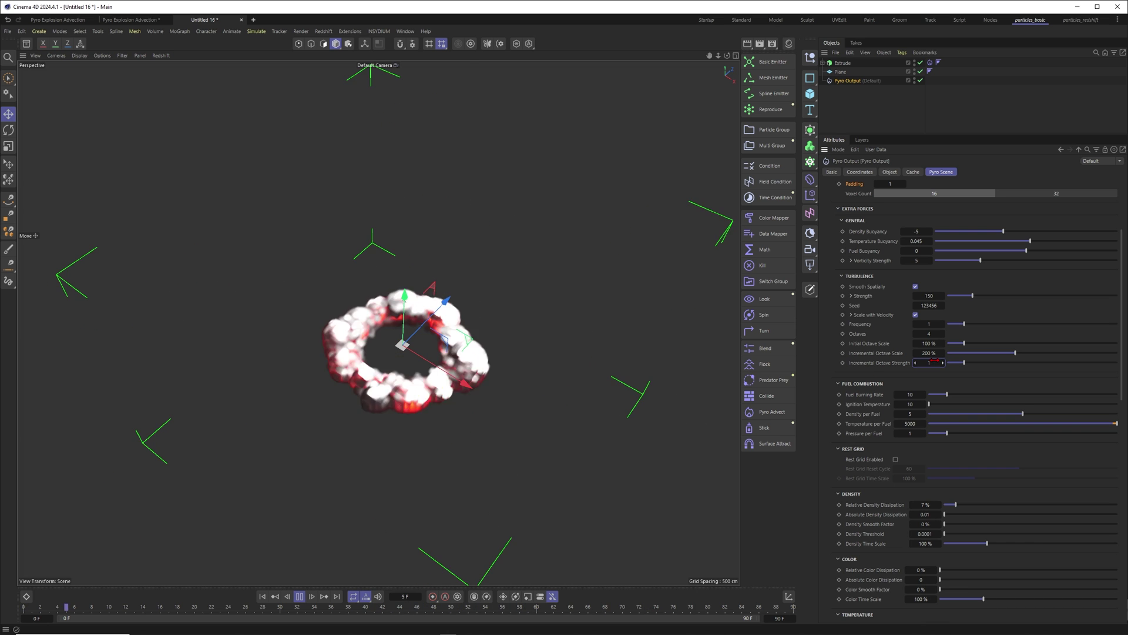
- Try the turbulence Incremental Octave Strength at its maximum of 10, reduce it to 2, and restart the simulation
drag(929, 363, 975, 362)
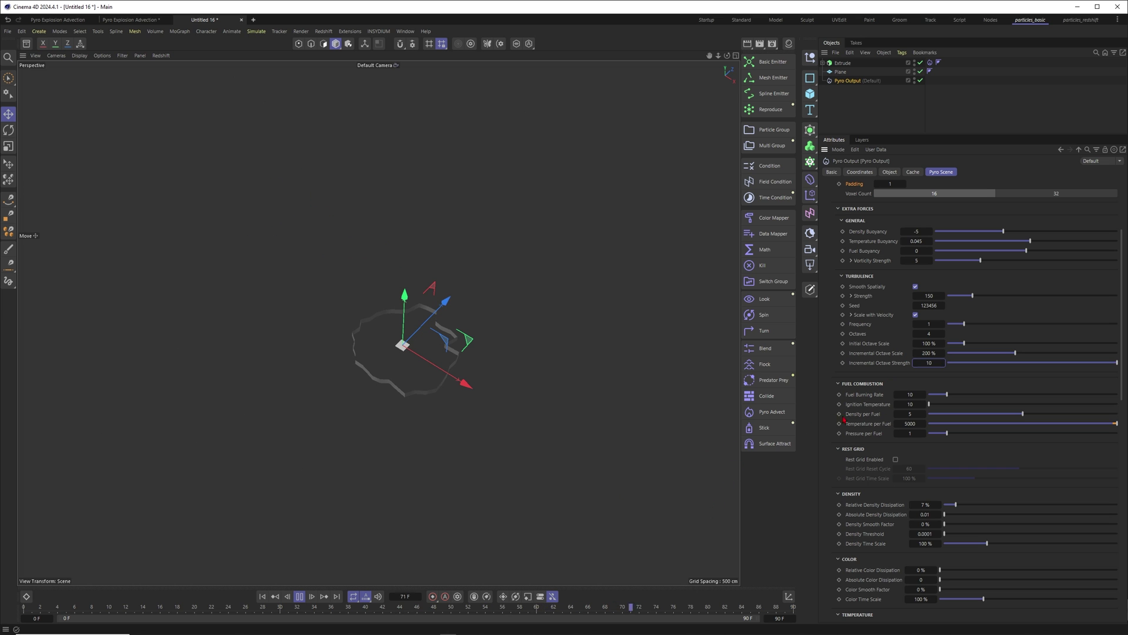
double_click(930, 363)
text(2)
key(Return)
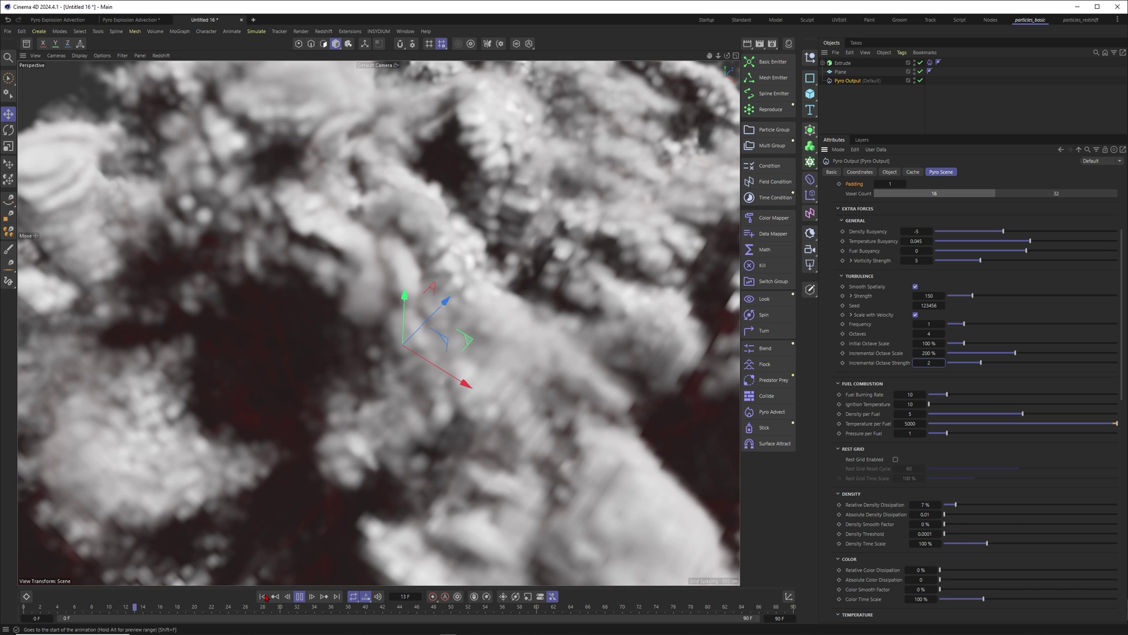
click(262, 596)
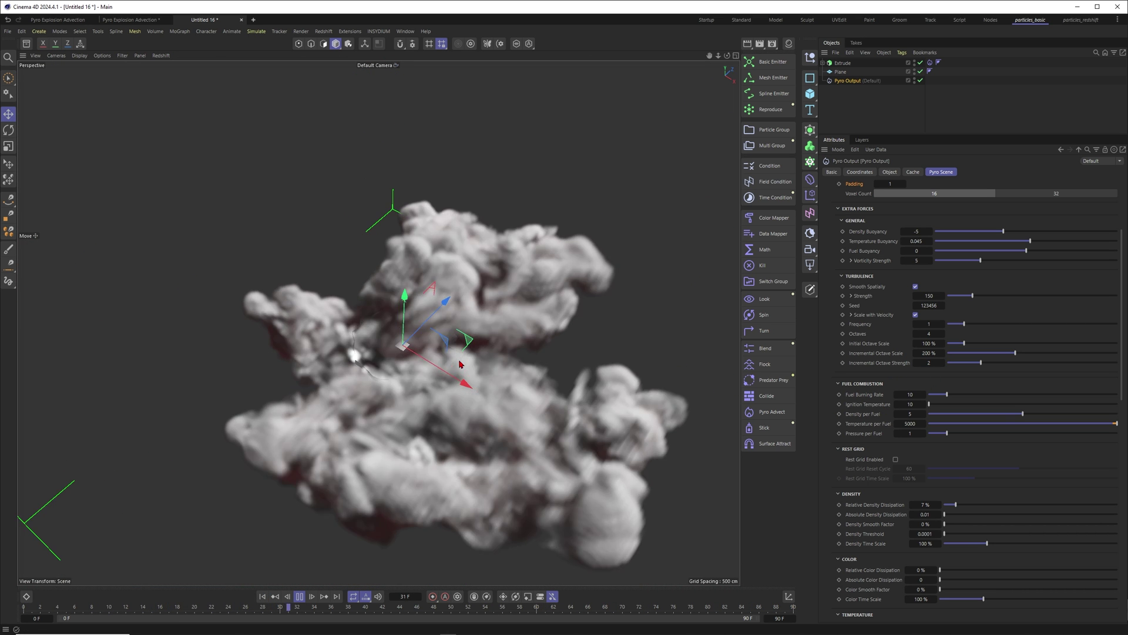
- Set the turbulence Incremental Octave Strength to 3, watch the simulation, and stop playback
double_click(929, 363)
text(3)
key(Return)
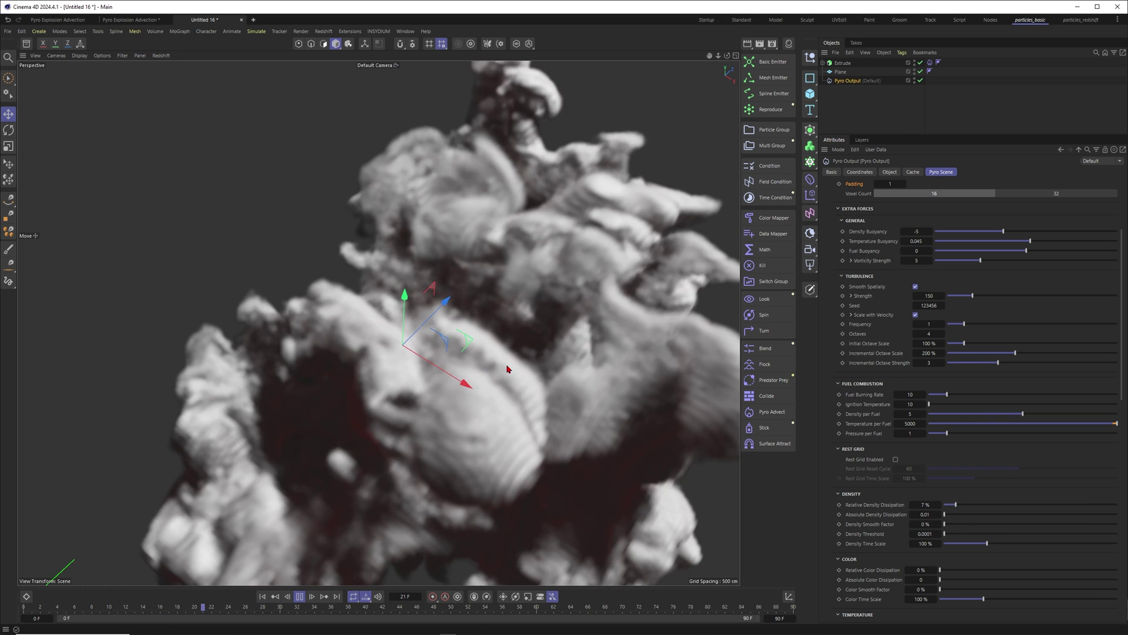
key(F8)
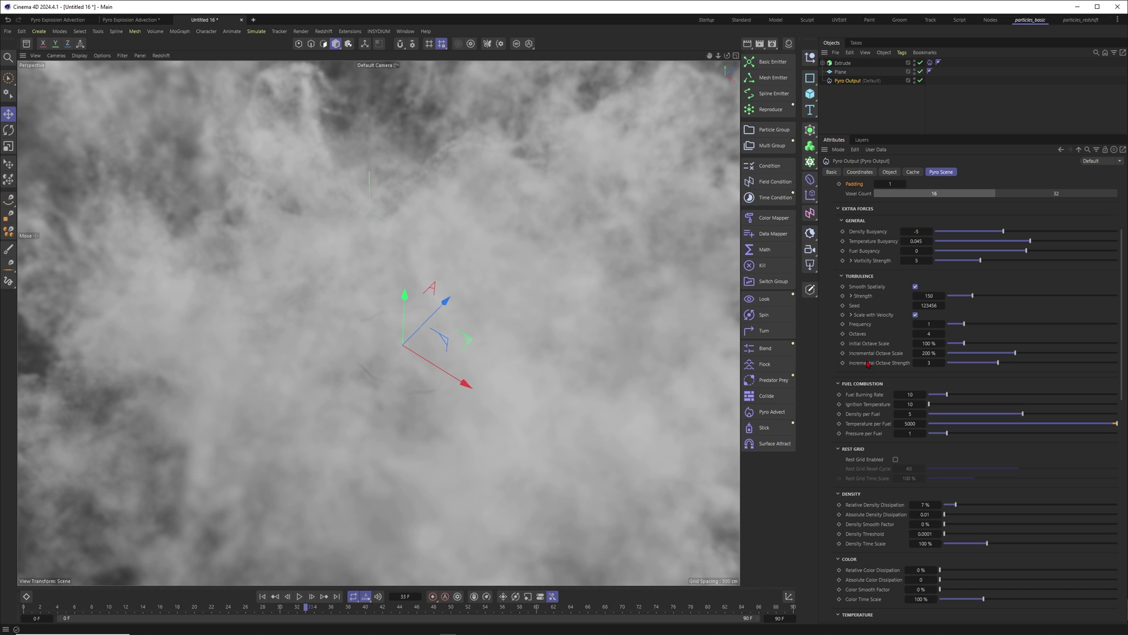
- Return the turbulence Incremental Octave Strength to 1, play the simulation, and stop it partway
double_click(926, 363)
text(1)
key(Return)
drag(944, 363, 935, 372)
text(1)
key(Return)
click(300, 597)
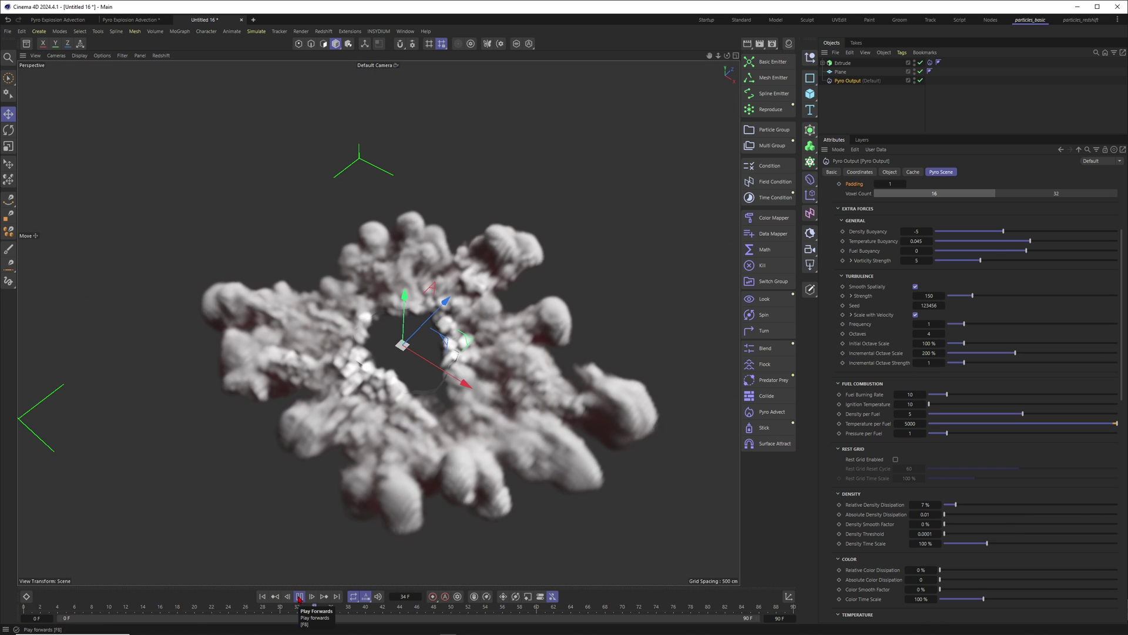
click(300, 597)
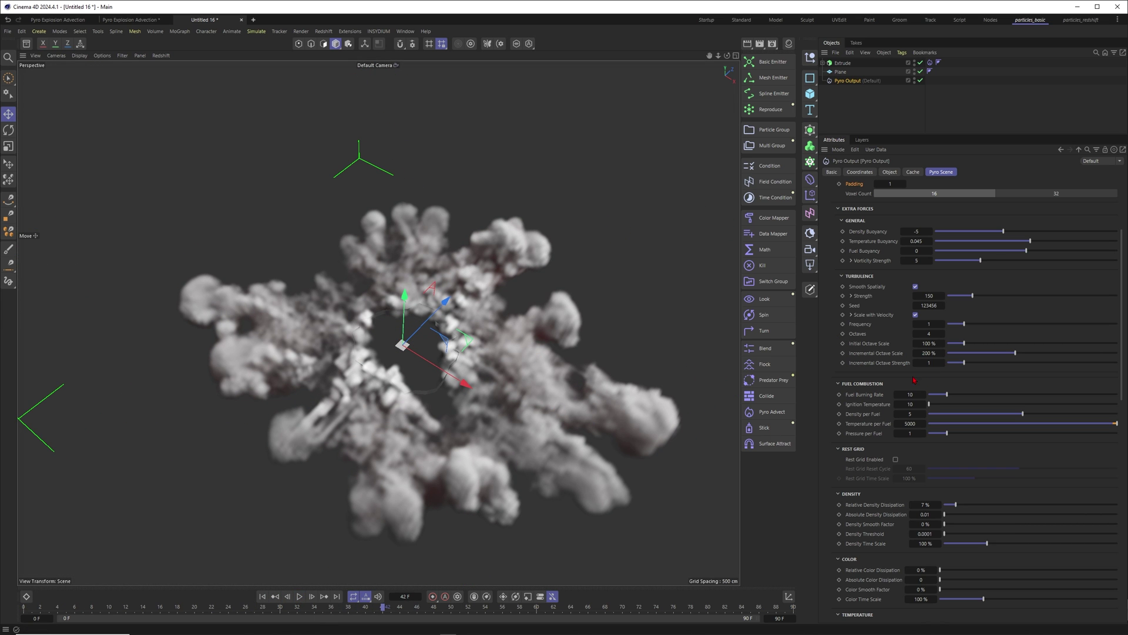
- Set the turbulence Incremental Octave Strength to 1.5 and replay the simulation from the start
key(Return)
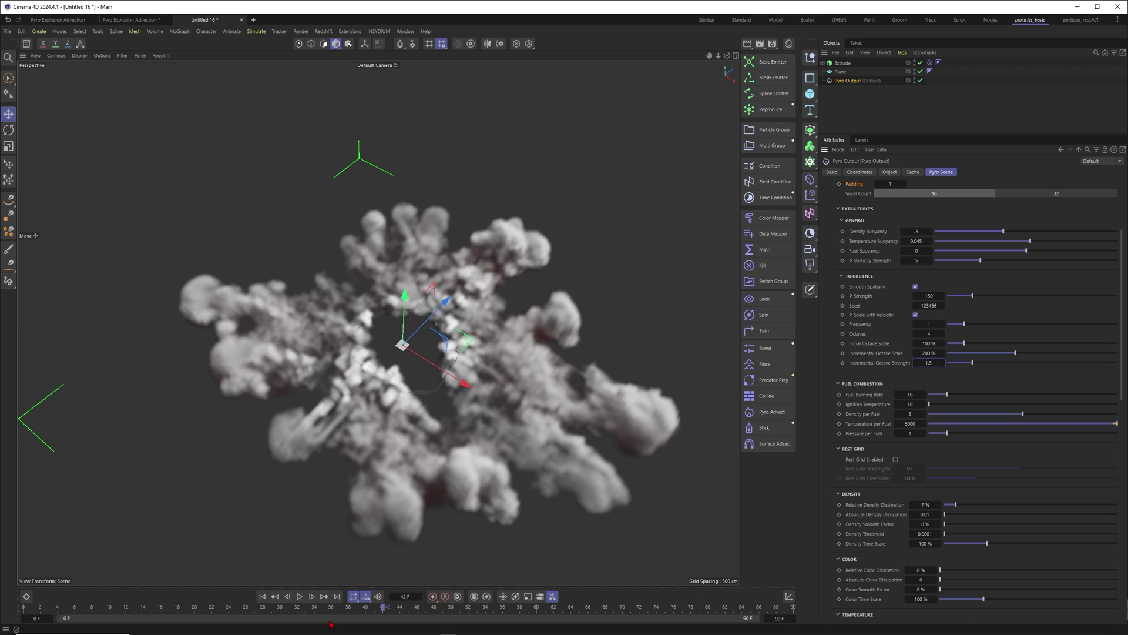
click(262, 596)
click(298, 597)
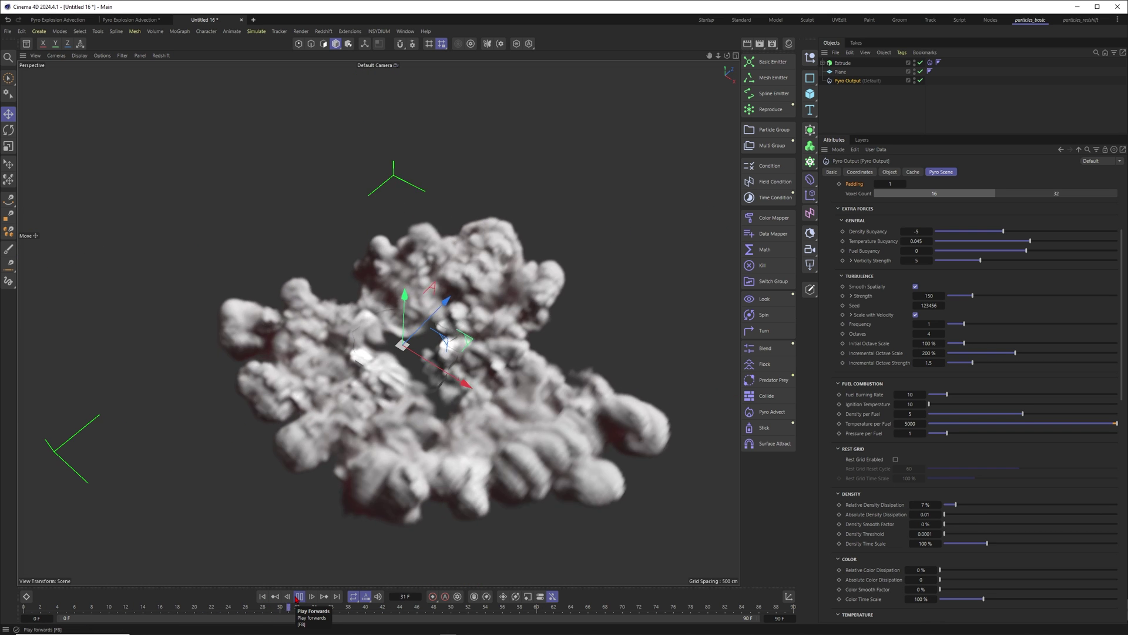
- Set the turbulence Incremental Octave Strength to 2 and restart the simulation from the first frame
double_click(926, 363)
text(2)
key(Return)
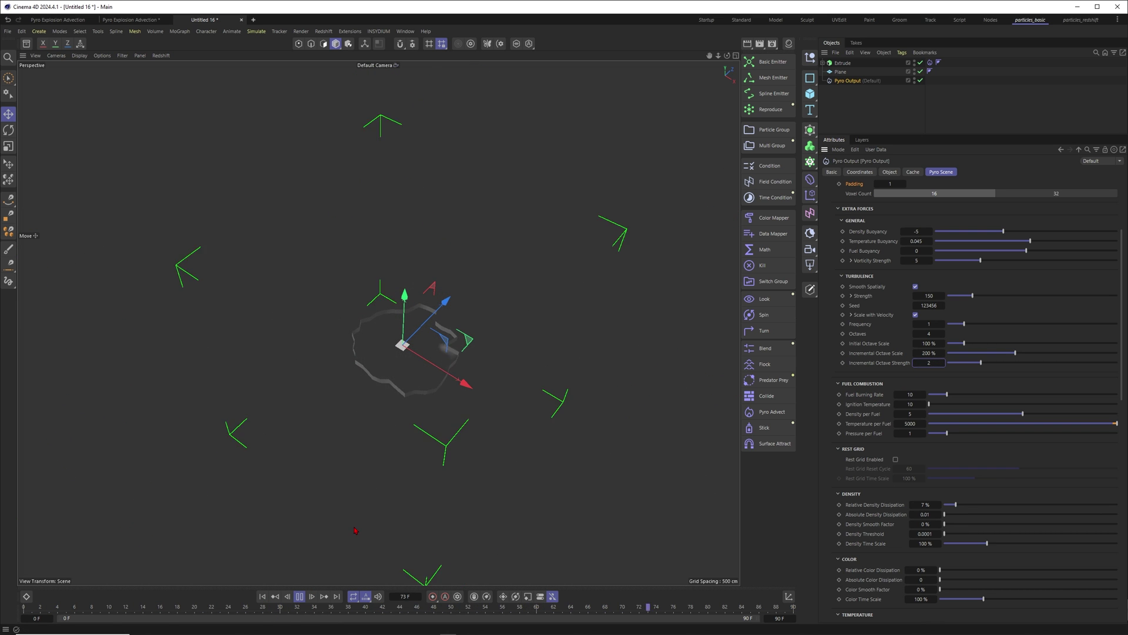
click(263, 597)
click(263, 597)
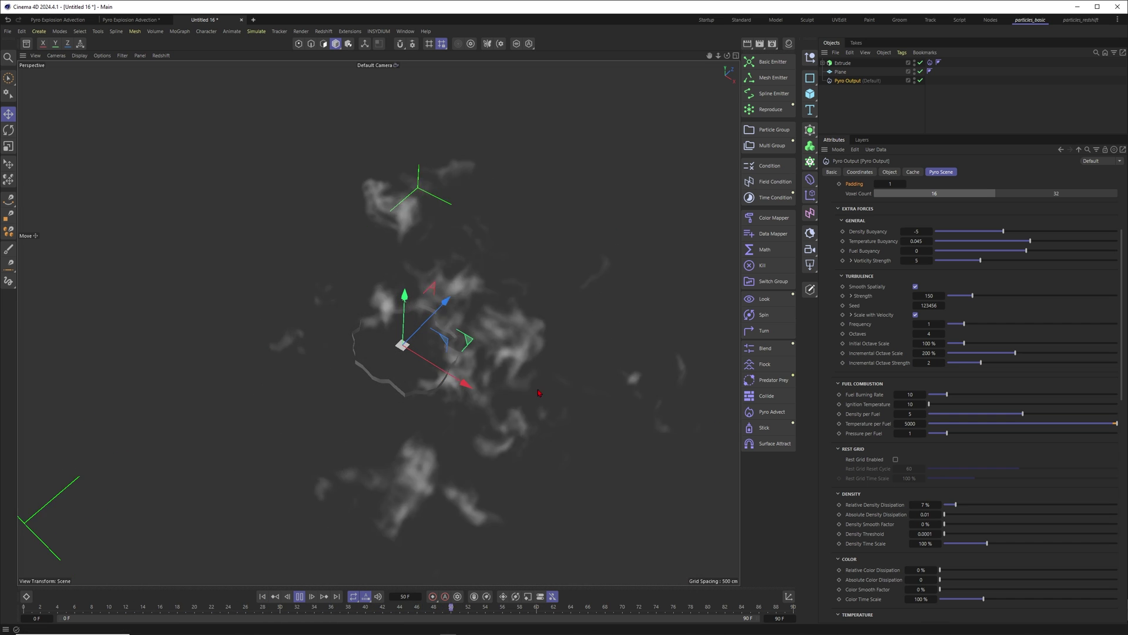
- Set the turbulence Incremental Octave Strength back to 1, watch the playing simulation, and stop it
double_click(928, 362)
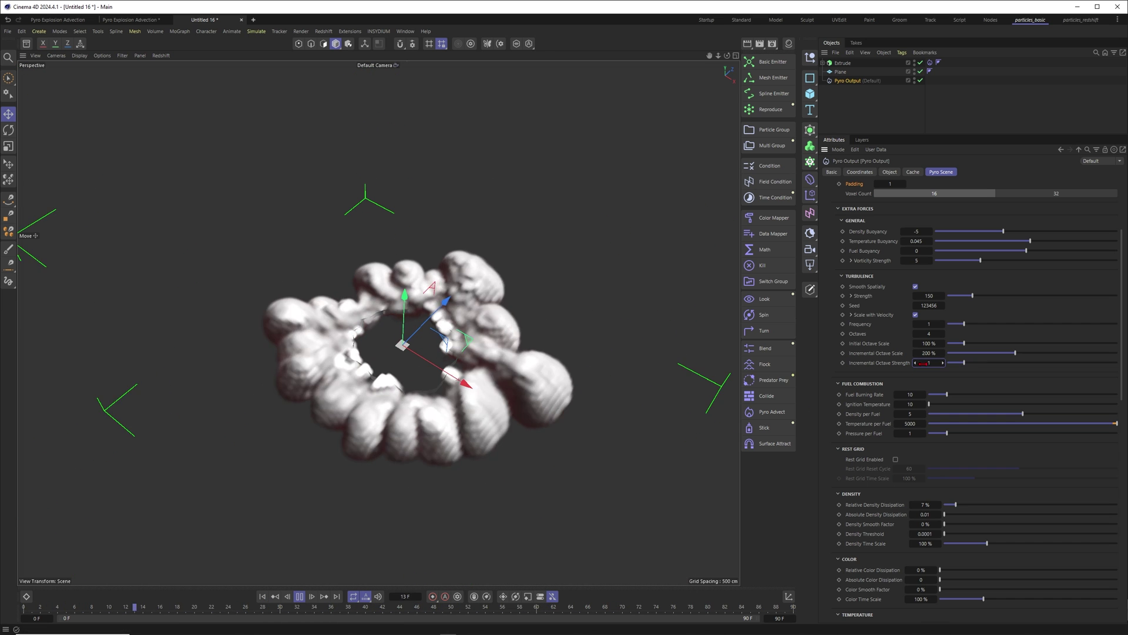
text(1)
key(Return)
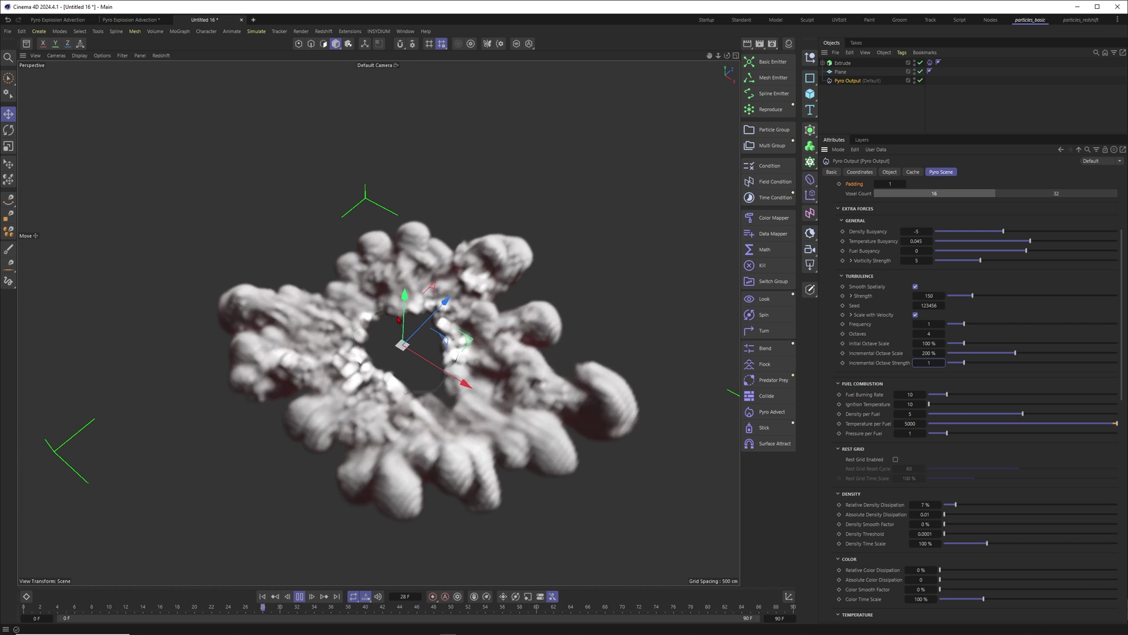
click(300, 597)
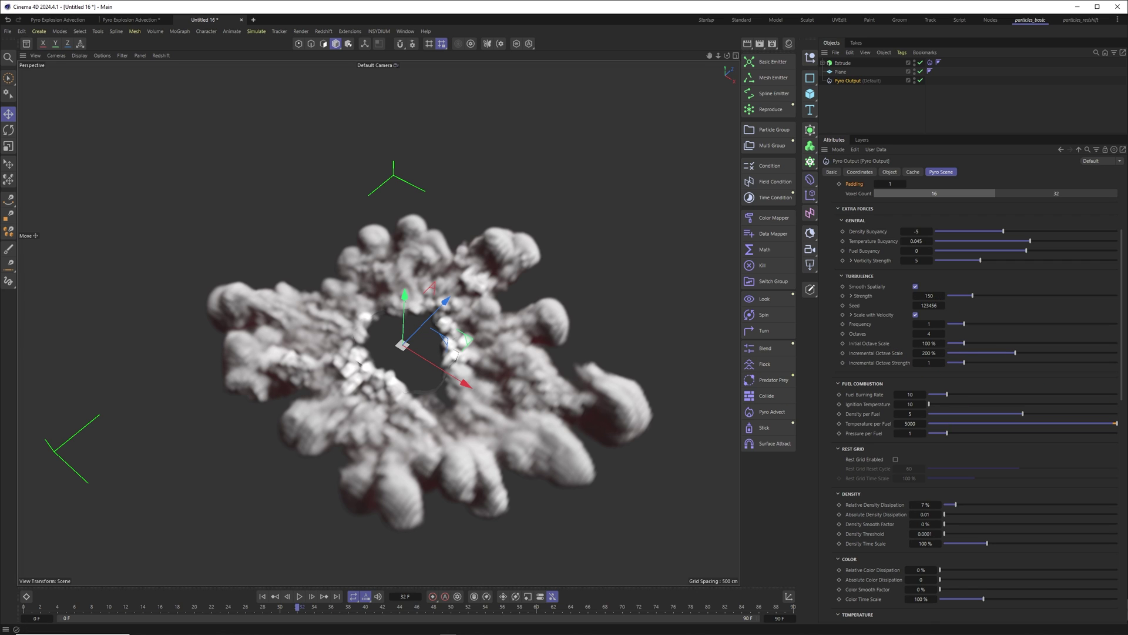
- Replay the simulation and switch the Draw Pyro option off and back on to compare the viewport display
scroll(861, 400, down, 10)
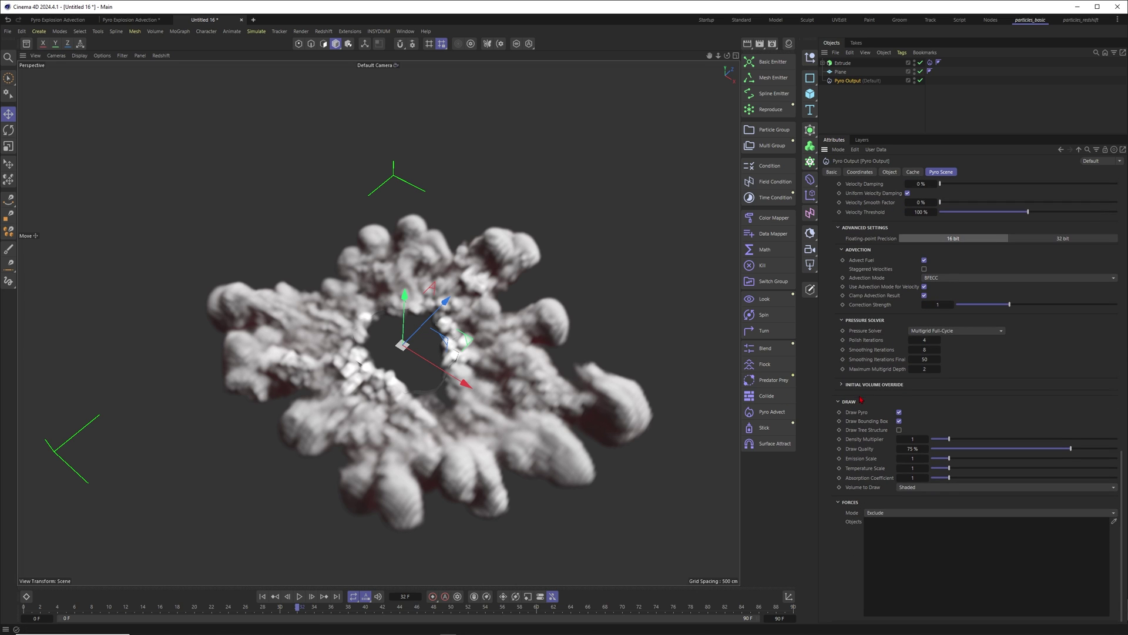
click(262, 596)
click(300, 596)
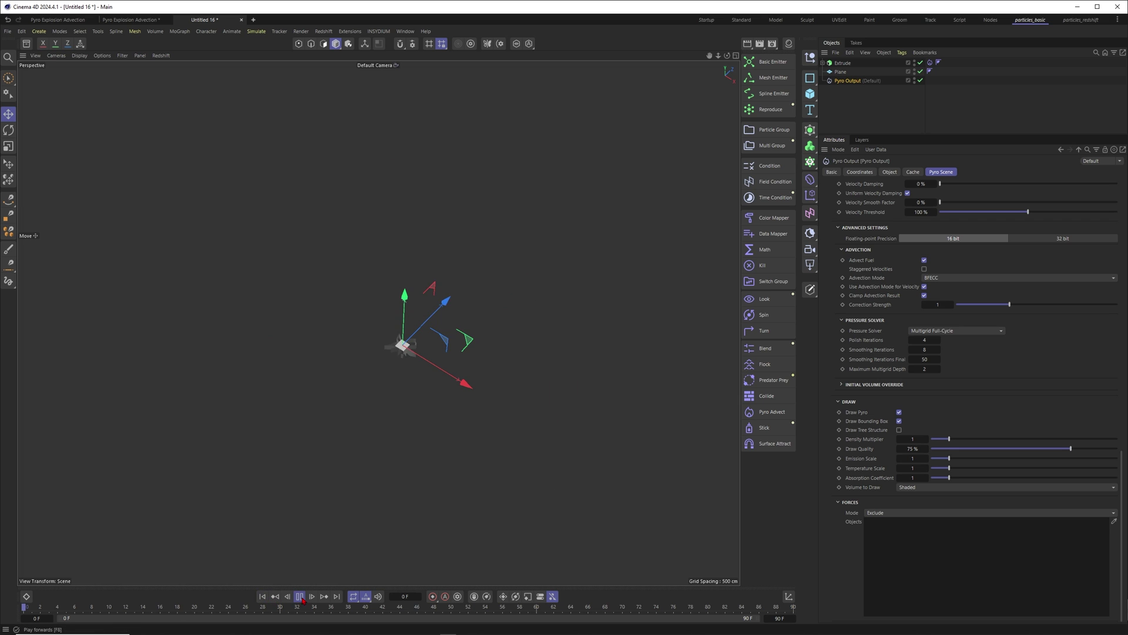
click(899, 411)
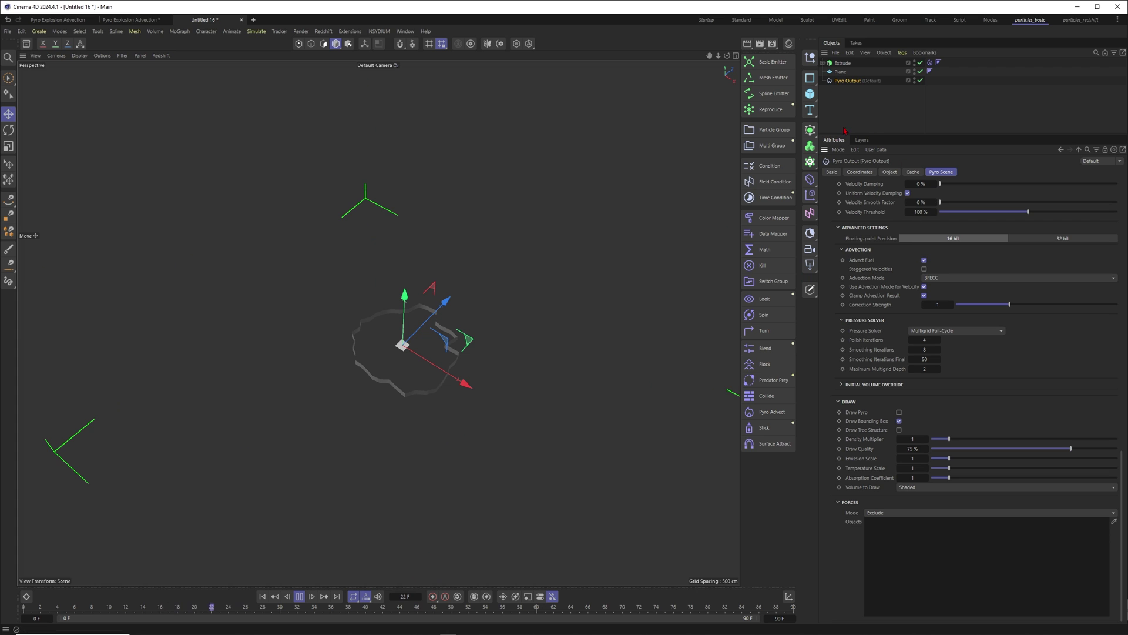
click(899, 412)
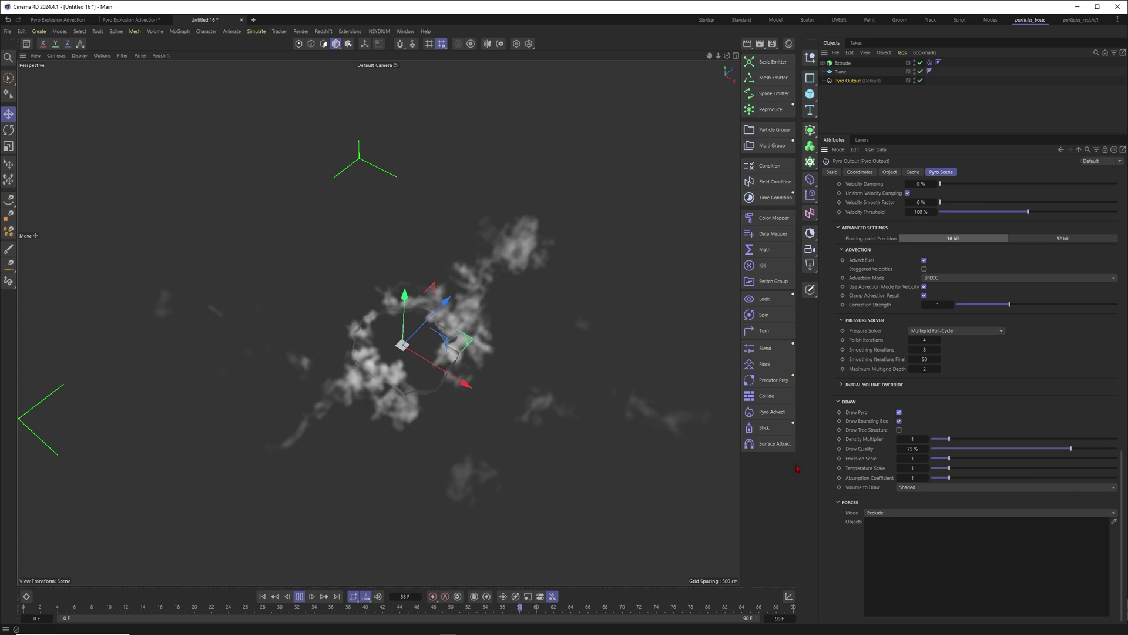
- Toggle Draw Bounding Box to compare the display during playback, leaving it disabled
click(899, 420)
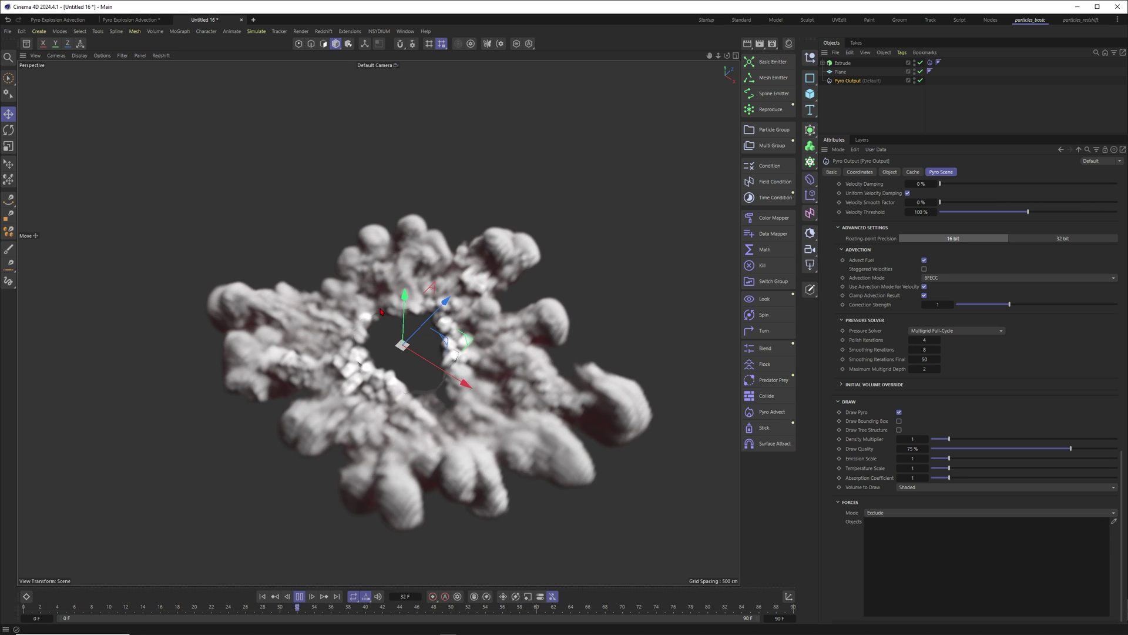
click(899, 421)
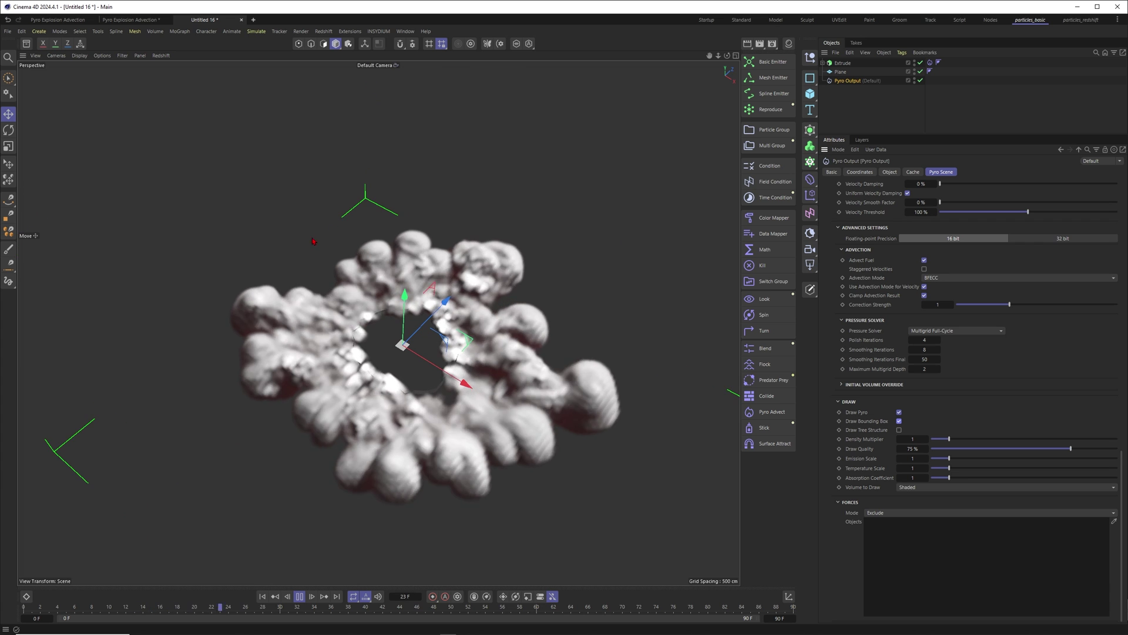
click(899, 421)
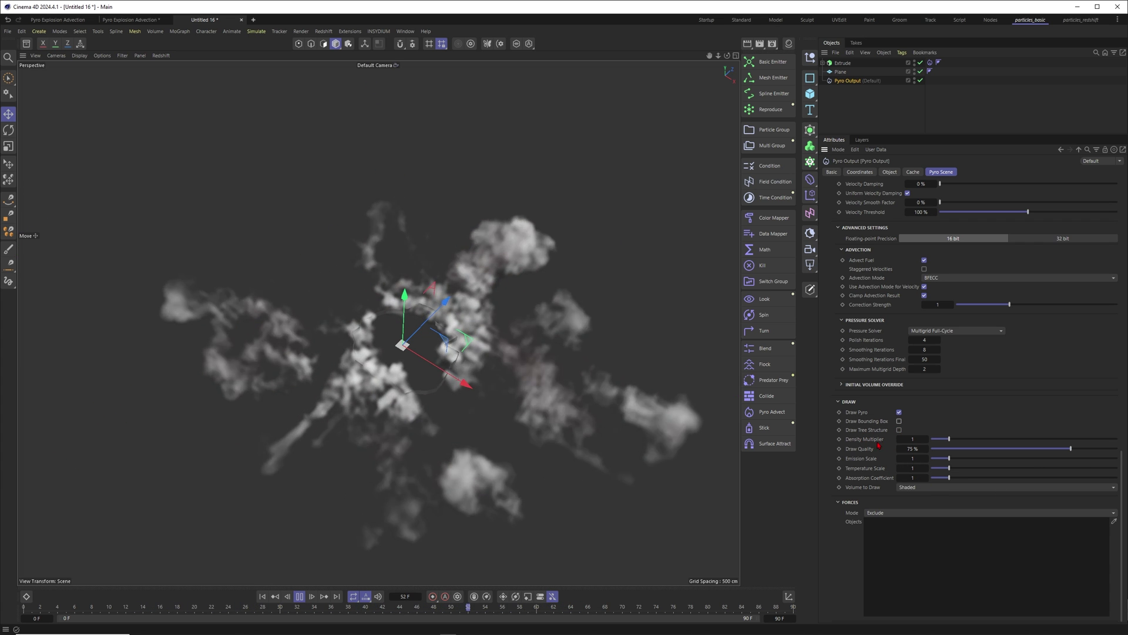
- Set the pyro display's Density Multiplier to 0.05
click(908, 439)
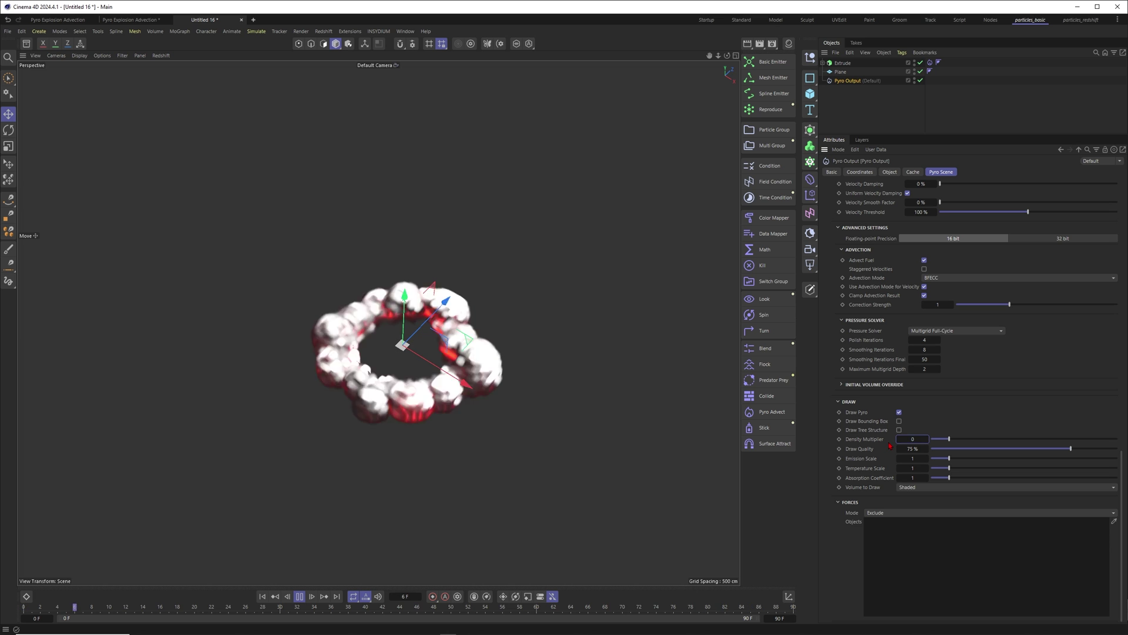
text(0.05)
key(Return)
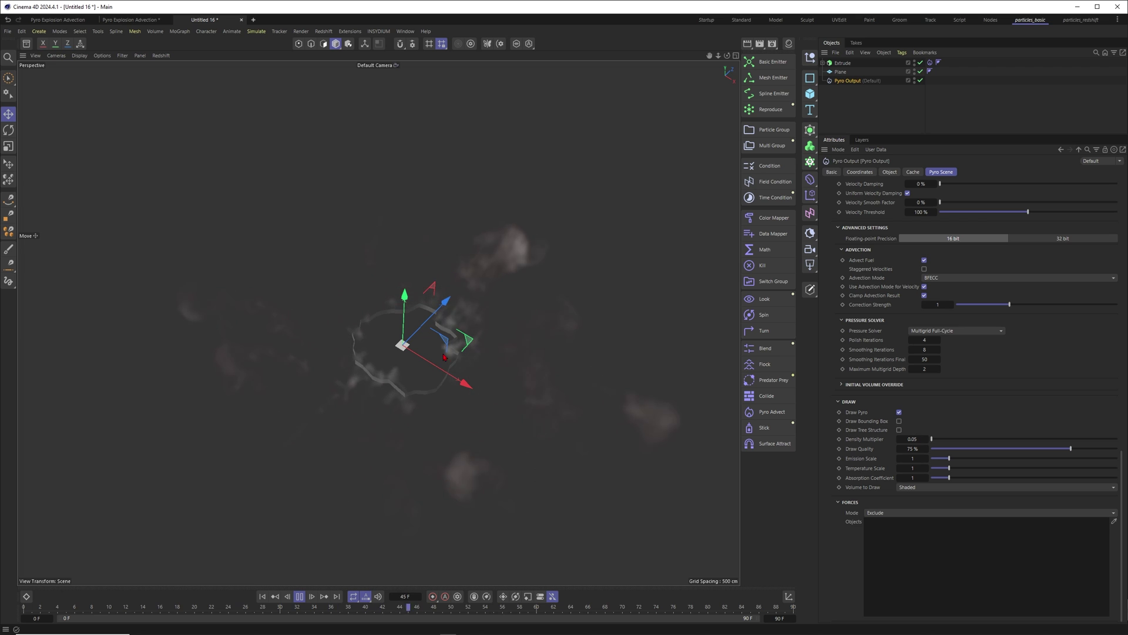
- Set the pyro Draw Quality to 10 %, watch the simulation at that quality, and stop playback
double_click(911, 449)
text(10)
key(Return)
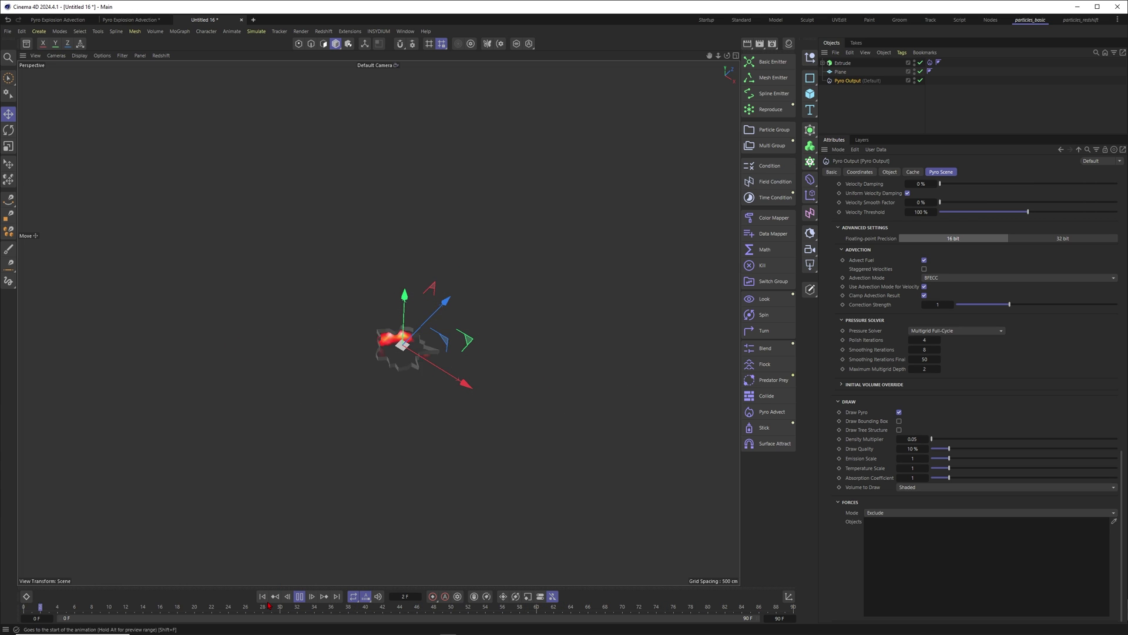
click(300, 596)
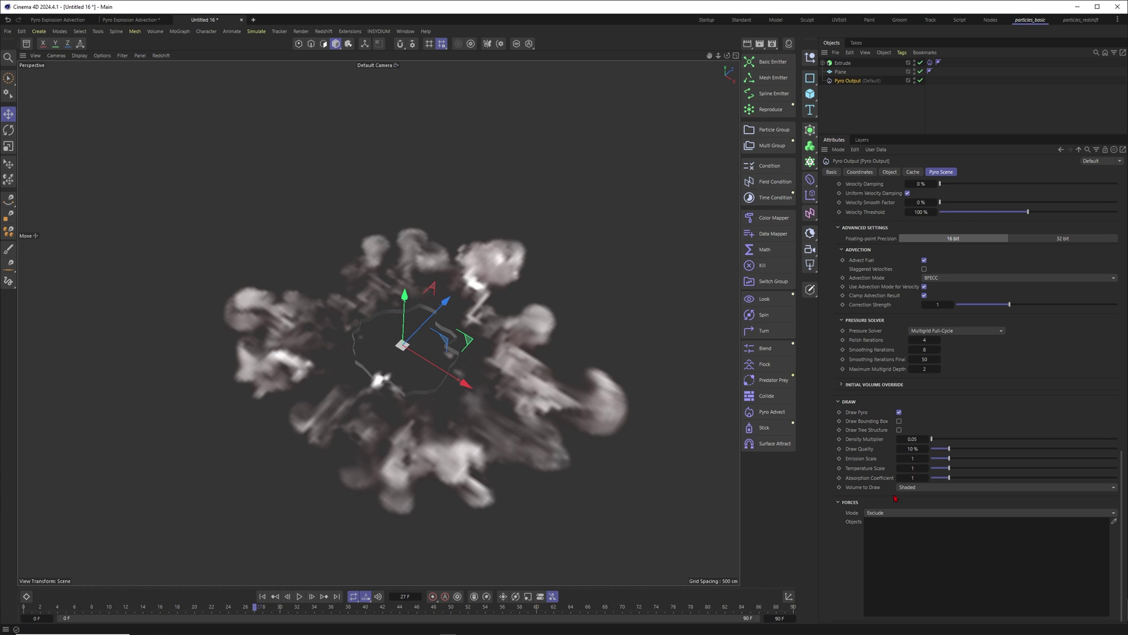
- Set the particle Substeps in the project's simulation settings to 8 and enlarge the object list area
click(847, 87)
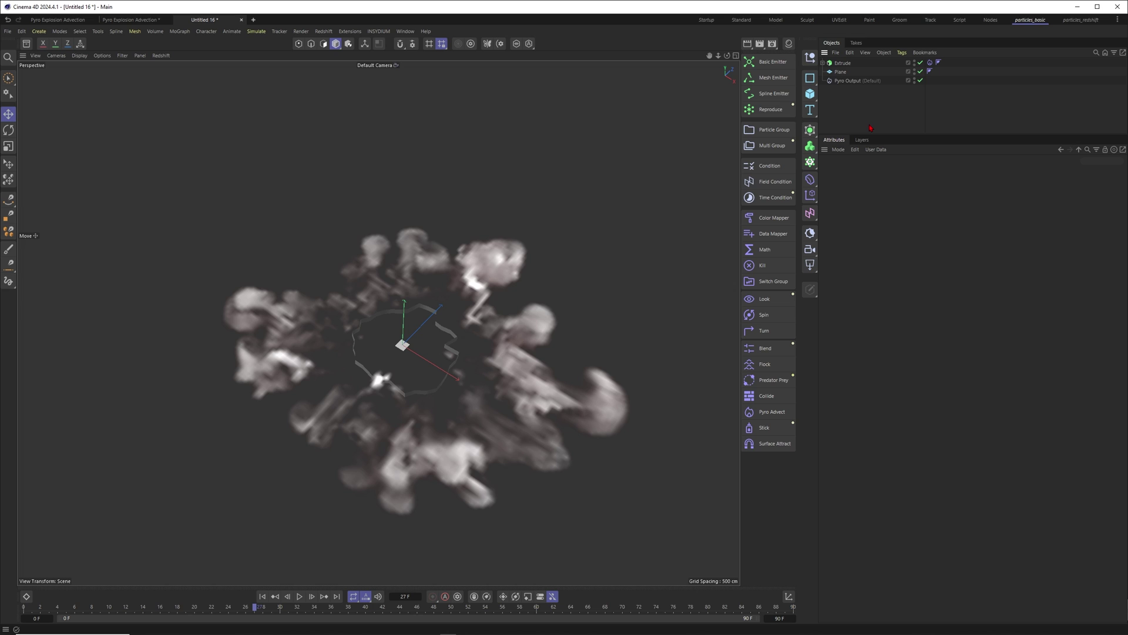
key(ctrl+d)
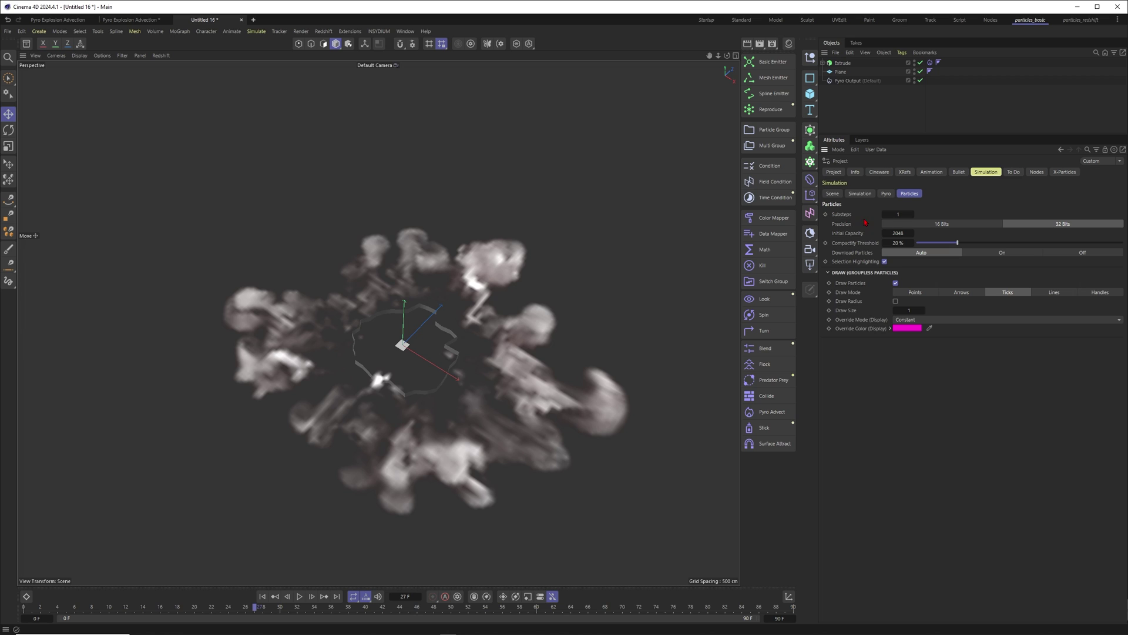
click(898, 214)
drag(885, 135, 884, 208)
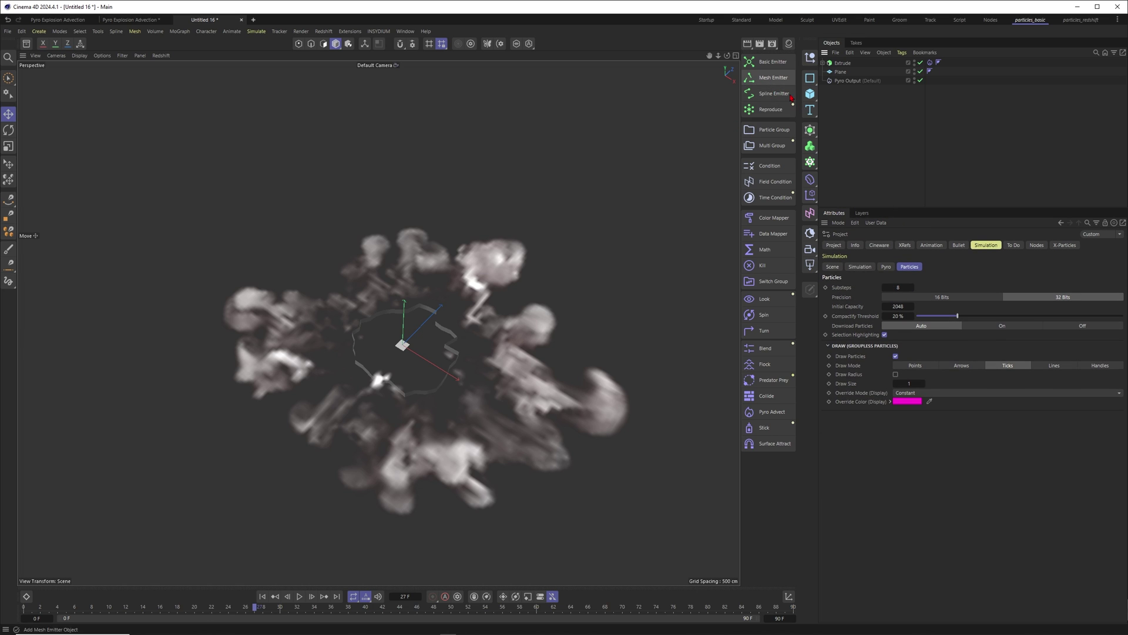
- Add a Basic Emitter to the scene and return the animation to the first frame
click(770, 63)
click(263, 596)
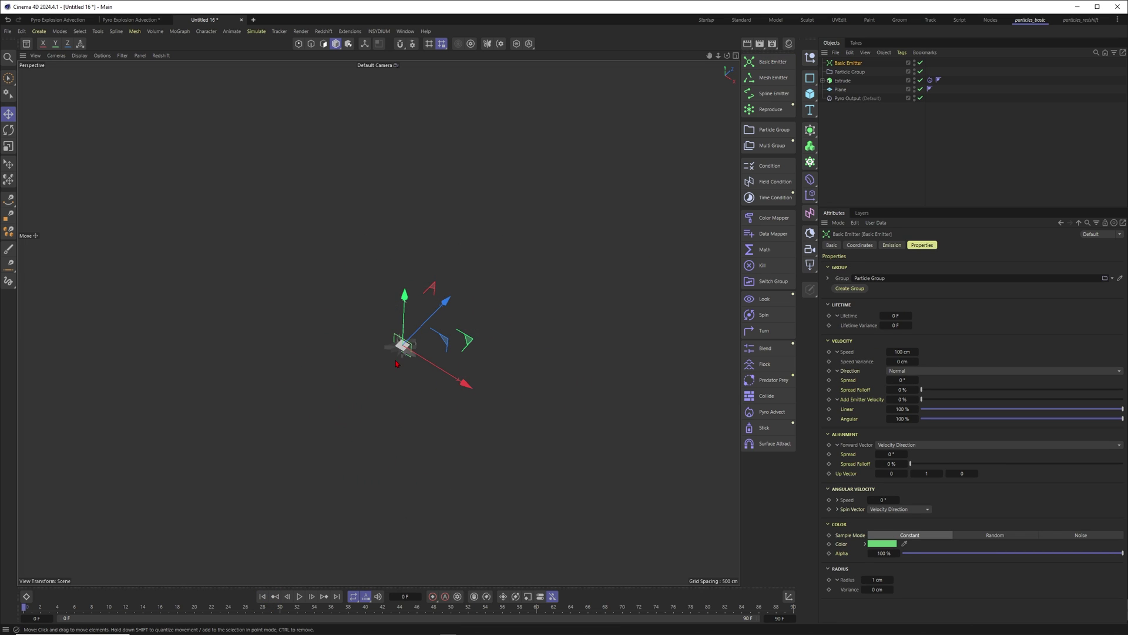
alt+middle_drag(392, 344, 437, 331)
alt+right_drag(437, 331, 521, 306)
scroll(522, 306, up, 1)
- Set the Basic Emitter's emission shape to Sphere with a size of 150 cm on all three axes
click(892, 245)
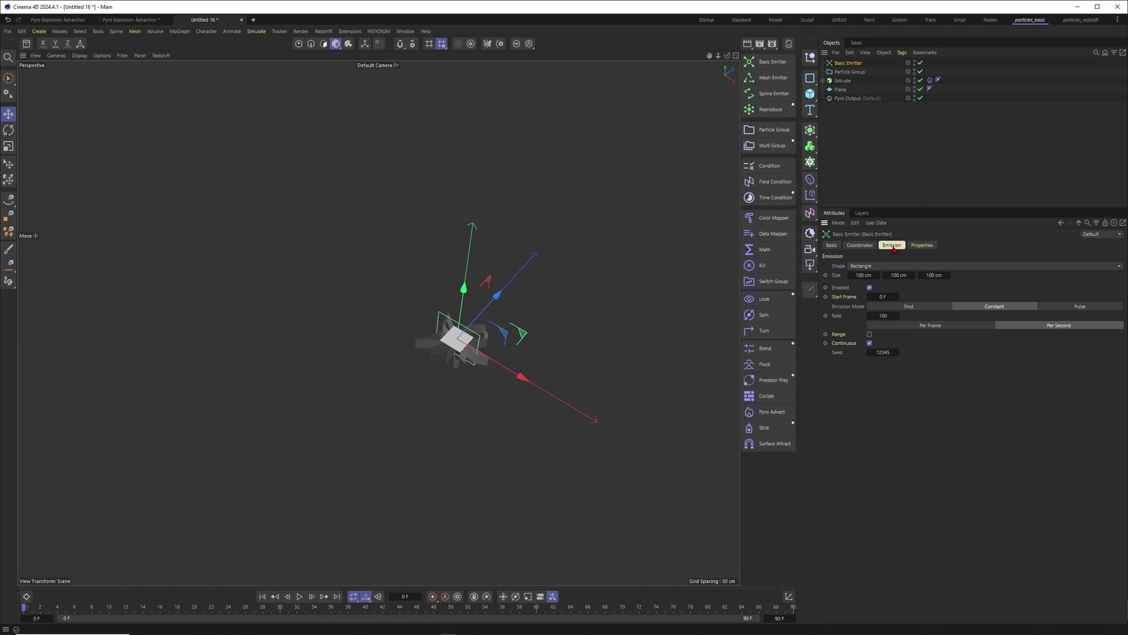
click(874, 266)
click(864, 307)
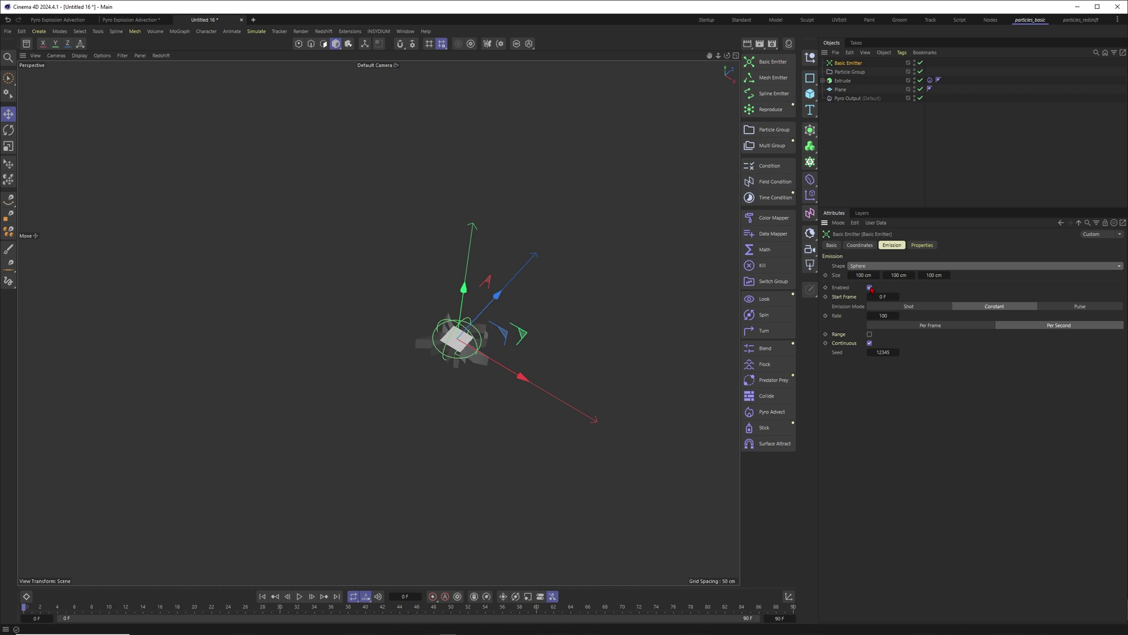
double_click(861, 275)
text(150)
double_click(901, 275)
text(150)
double_click(934, 275)
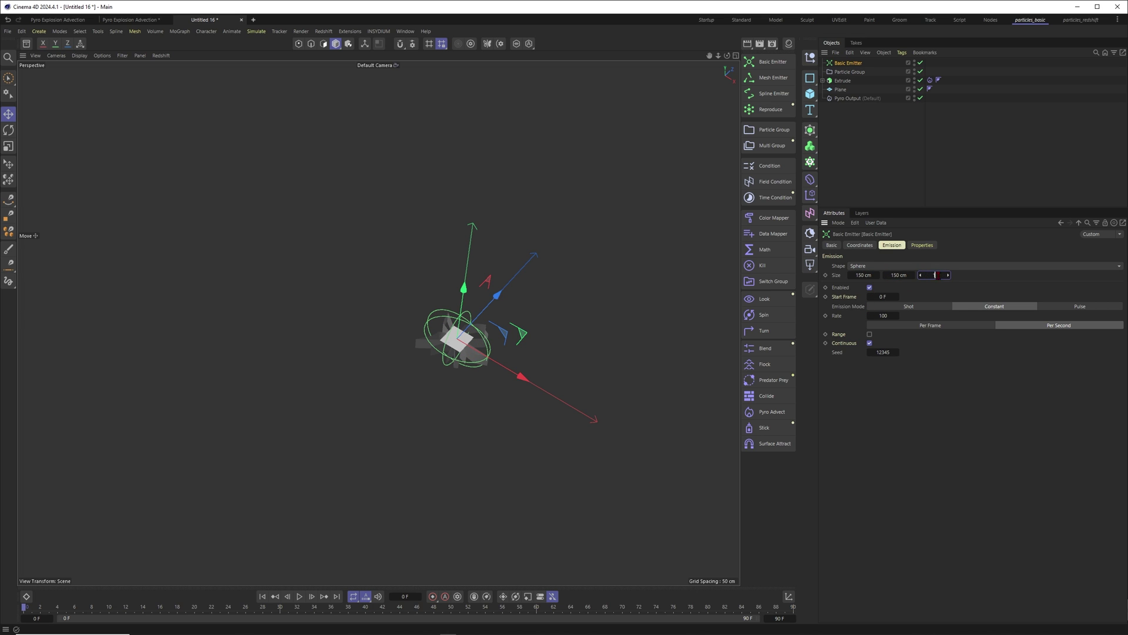
text(150)
key(Return)
- Switch the emitter's Emission Mode to Shot with a Count of 2000000
click(911, 307)
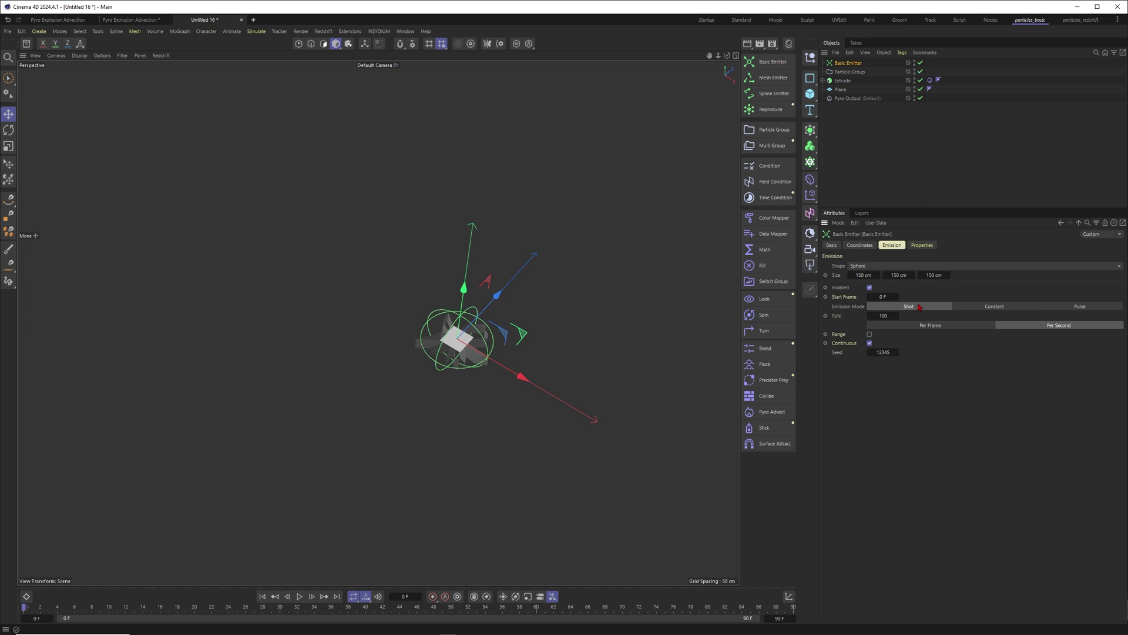
double_click(882, 316)
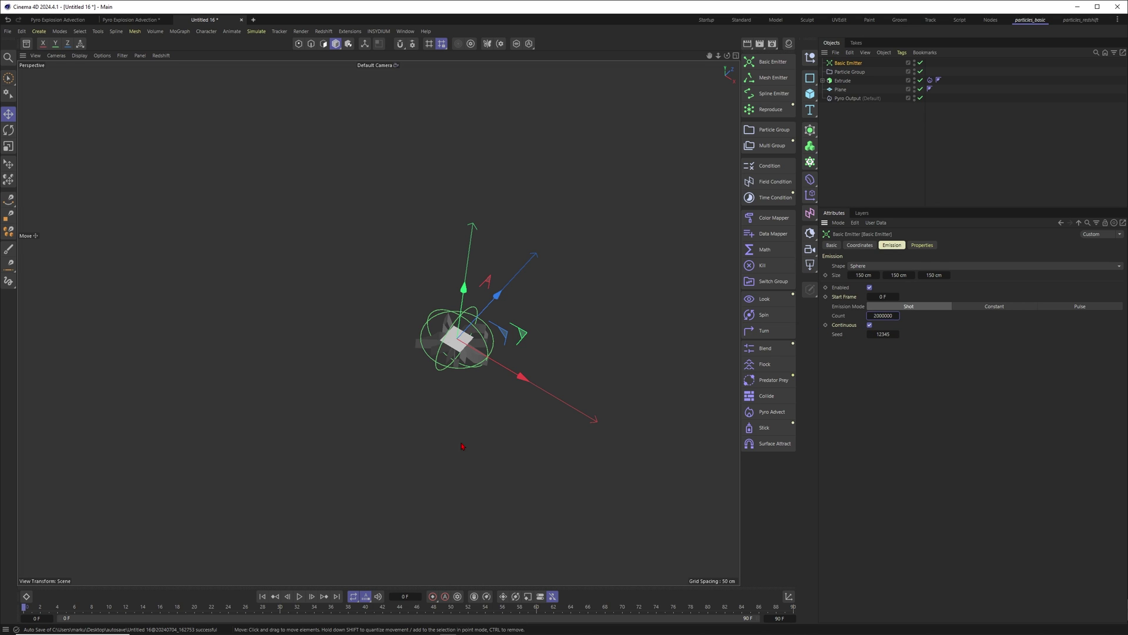
click(263, 598)
- Set the emitter's particle lifetime to 65 F with 20 F variance and its speed to 500 cm with 500 cm variance
click(922, 245)
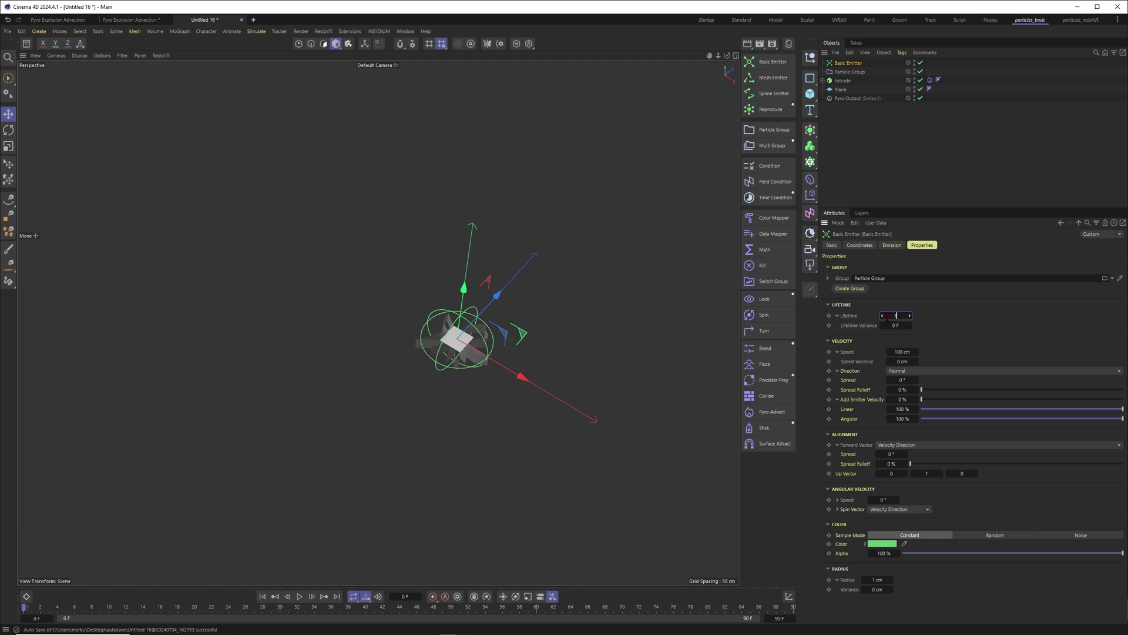
key(Tab)
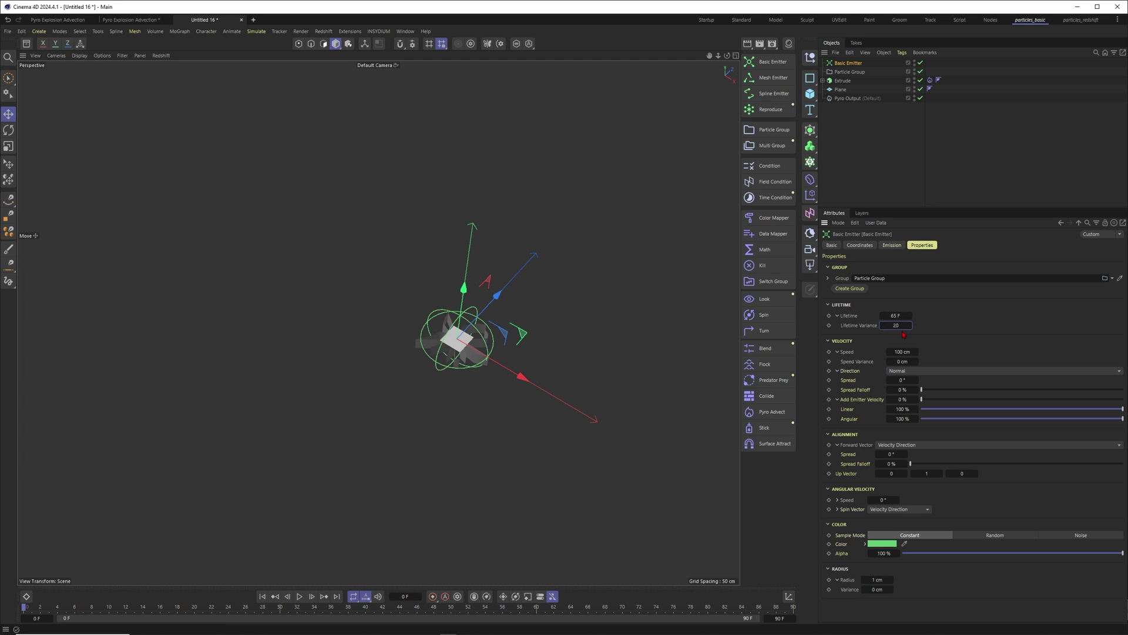
key(Tab)
text(500)
key(Tab)
text(500)
- Set the emitter's particle radius to 0.35 cm with a variance of 0.25 cm
click(869, 580)
text(0,35)
key(Return)
key(0)
click(875, 588)
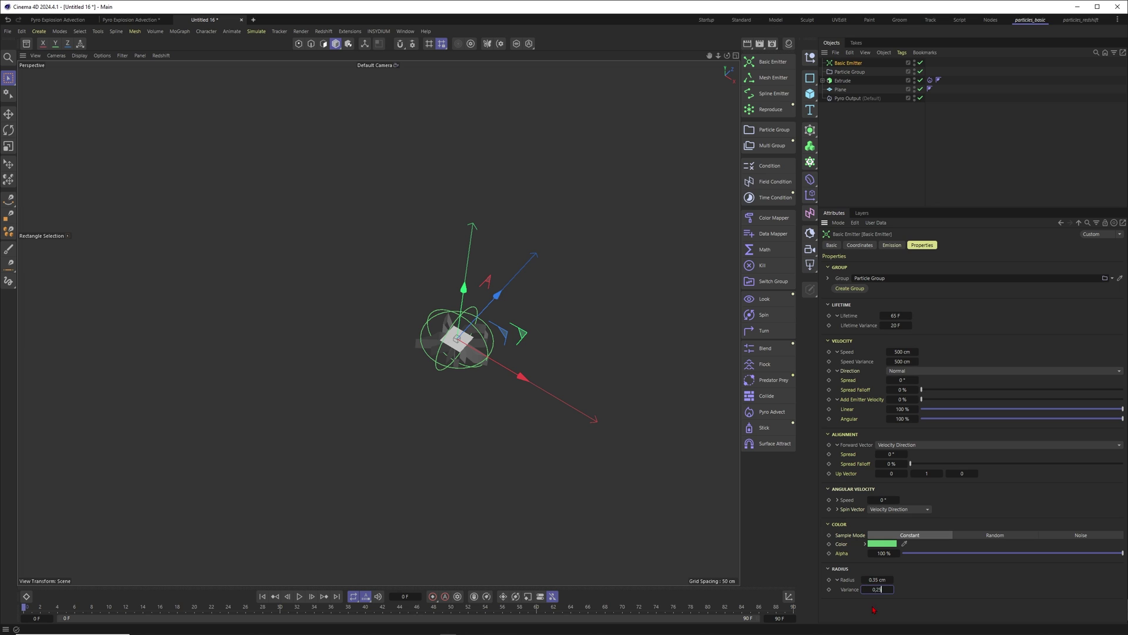
text(0,25)
key(Return)
- Enable Draw Radius on the Particle Group and set its draw size to 0.001
click(863, 72)
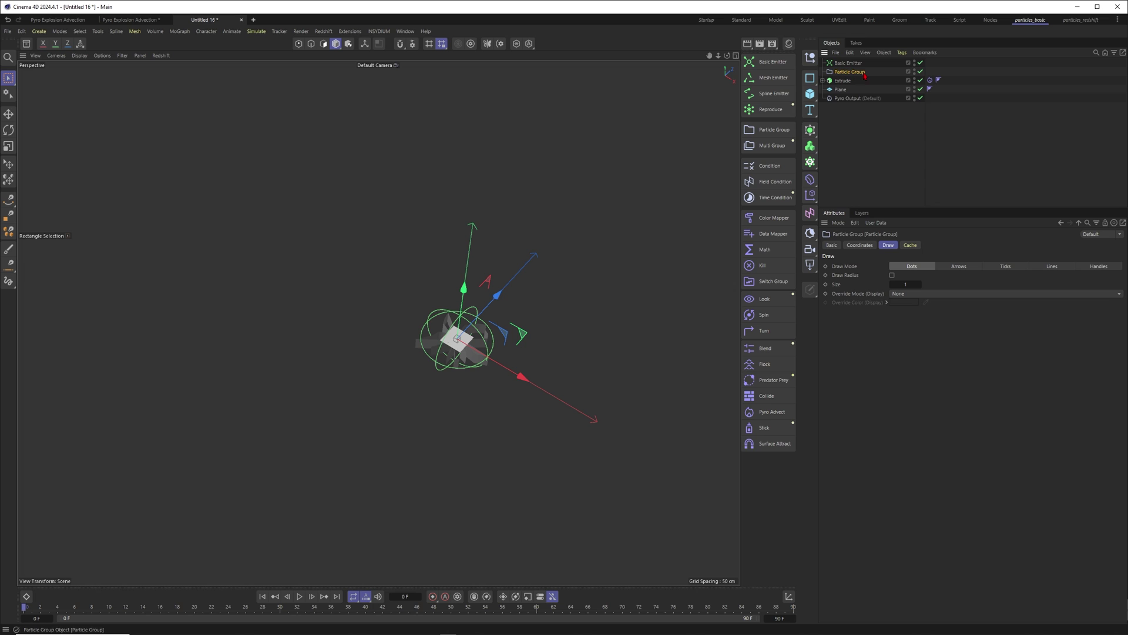
click(892, 275)
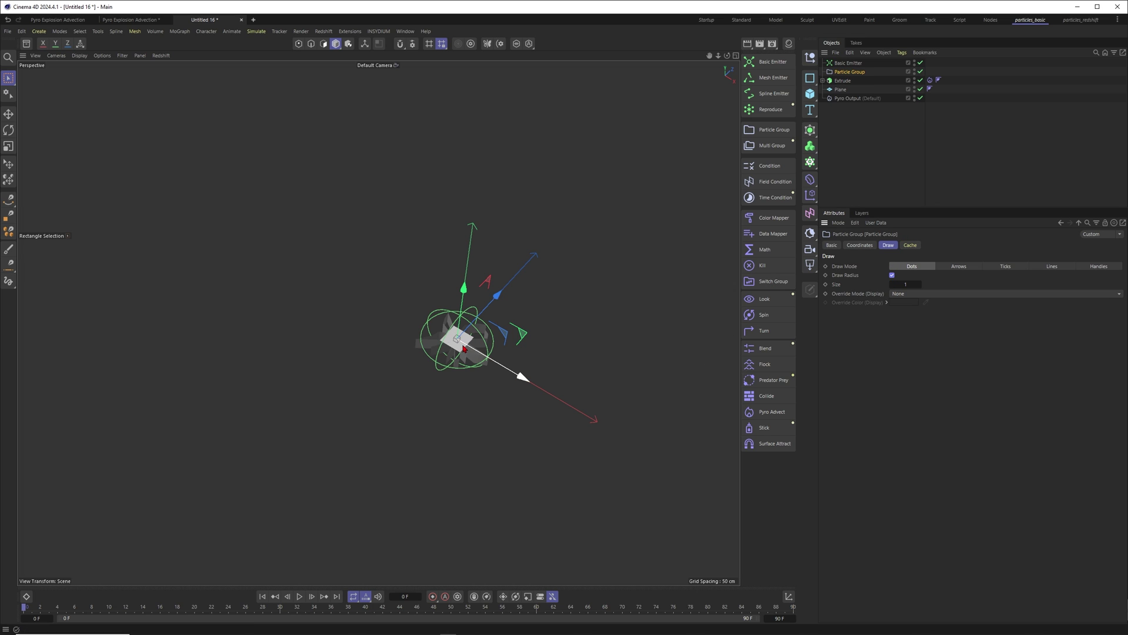
click(905, 284)
text(0.001)
click(510, 164)
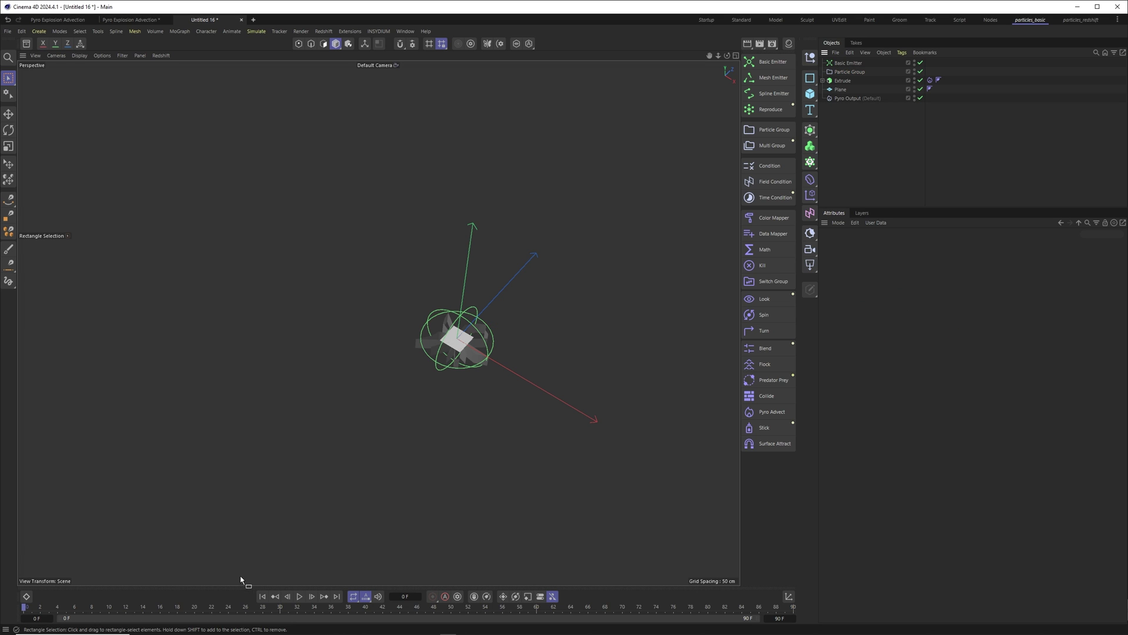
- Play the simulation to compare the particle motion with the pyro, and return to the first frame
click(300, 596)
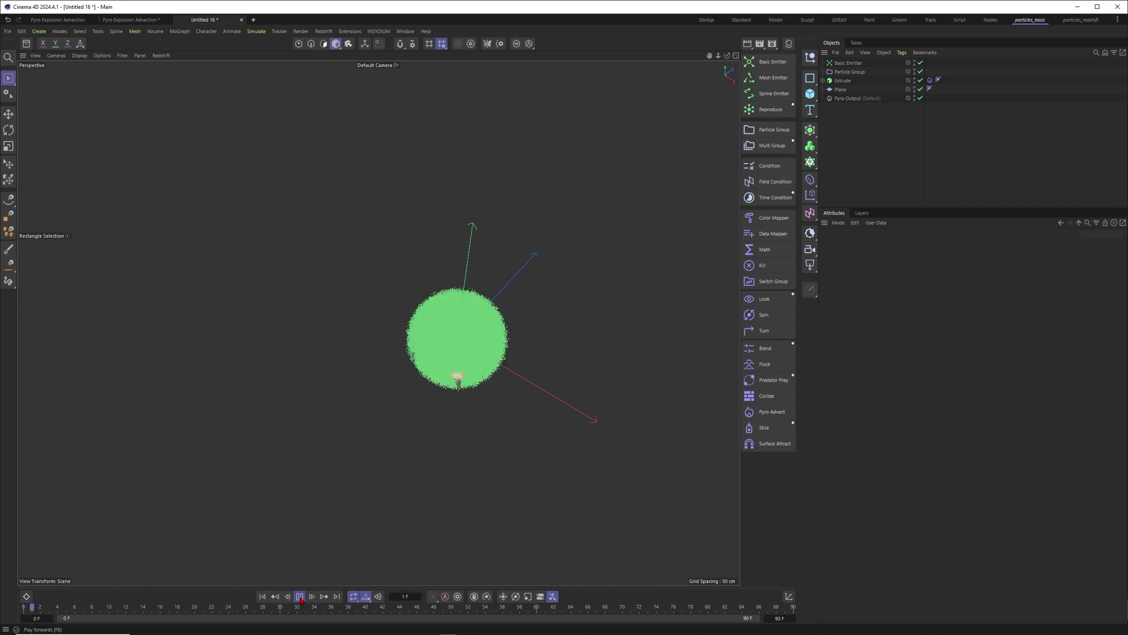
click(300, 598)
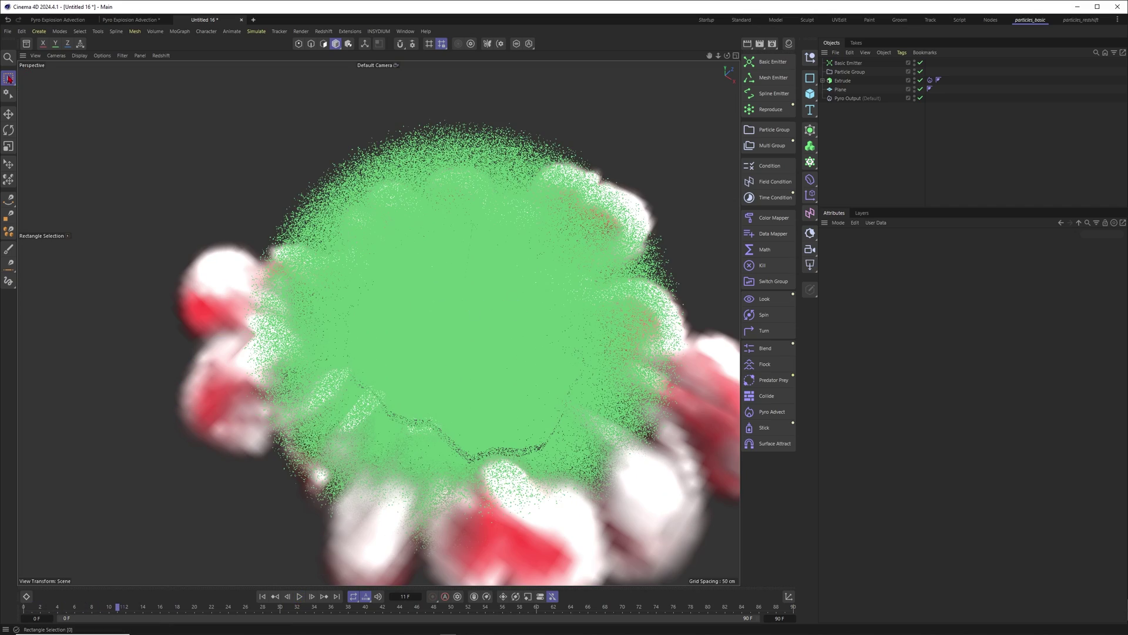
drag(8, 78, 44, 85)
alt+right_drag(481, 355, 416, 378)
alt+middle_drag(458, 356, 356, 354)
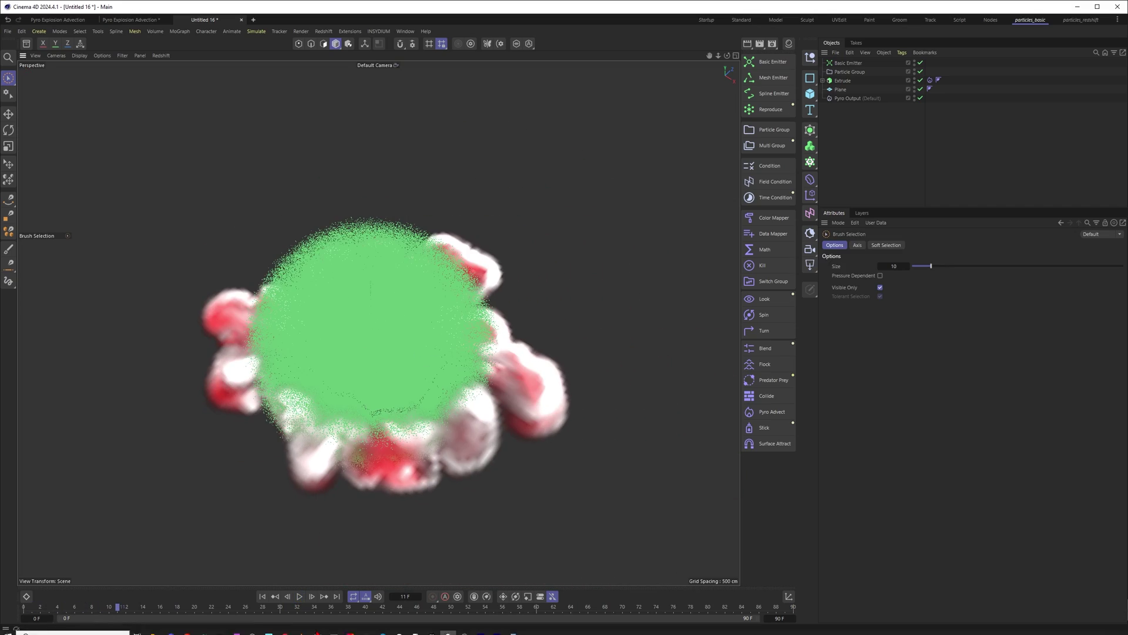
click(301, 598)
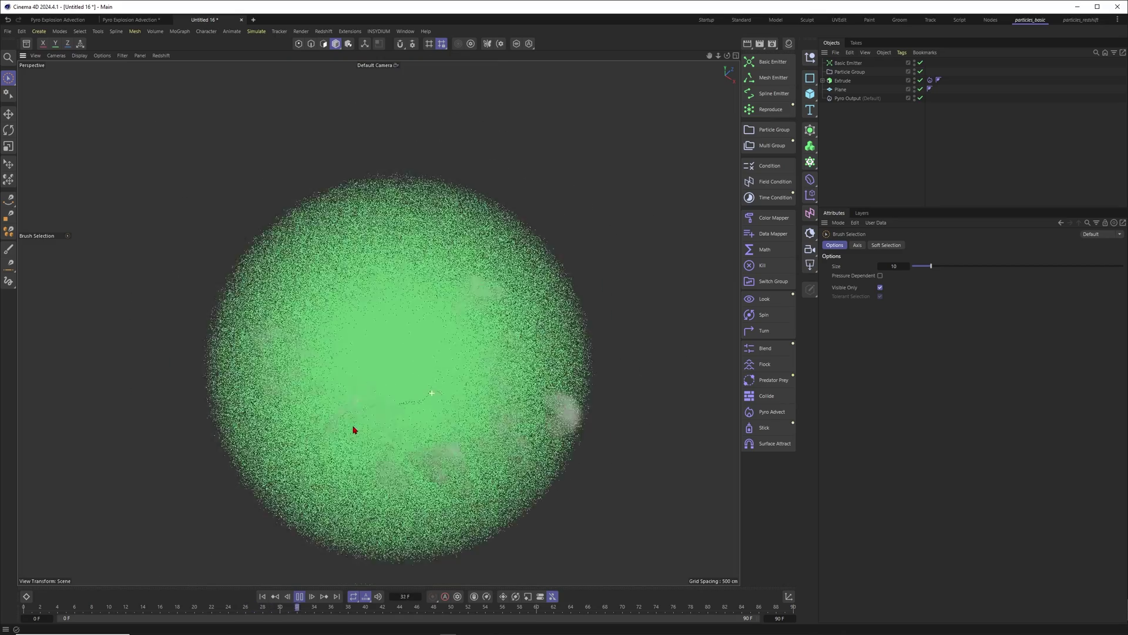
click(262, 597)
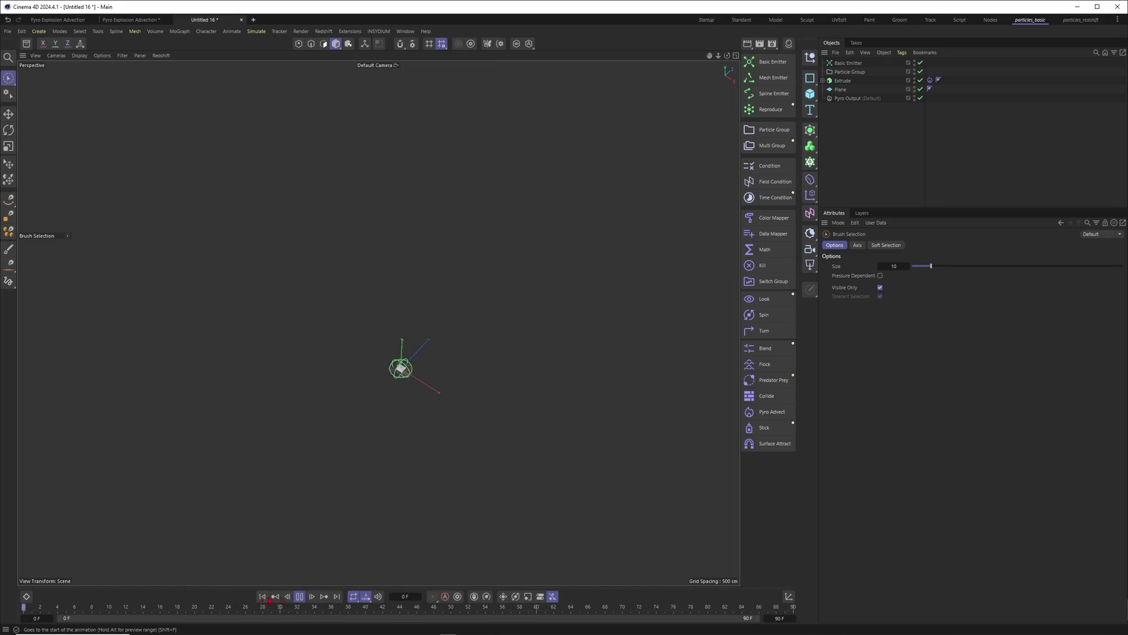
click(299, 596)
alt+drag(421, 414, 414, 405)
alt+middle_drag(364, 353, 386, 391)
alt+right_drag(386, 391, 433, 373)
mouse_move(435, 377)
alt+mouse_down()
mouse_move(441, 384)
mouse_move(449, 363)
mouse_move(437, 369)
alt+mouse_up()
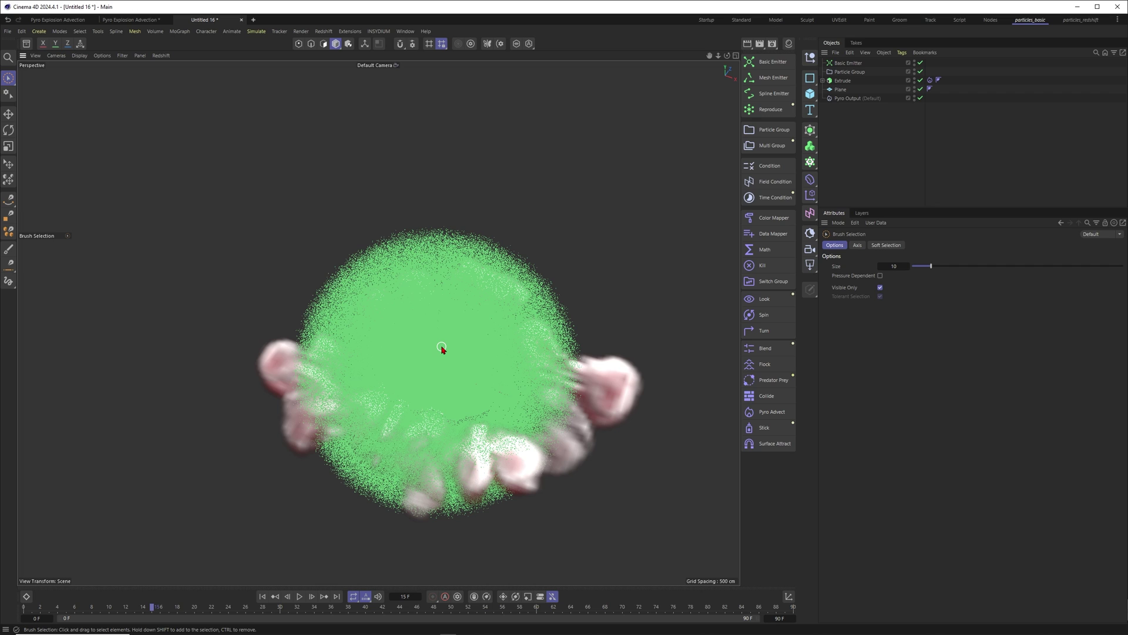
click(263, 596)
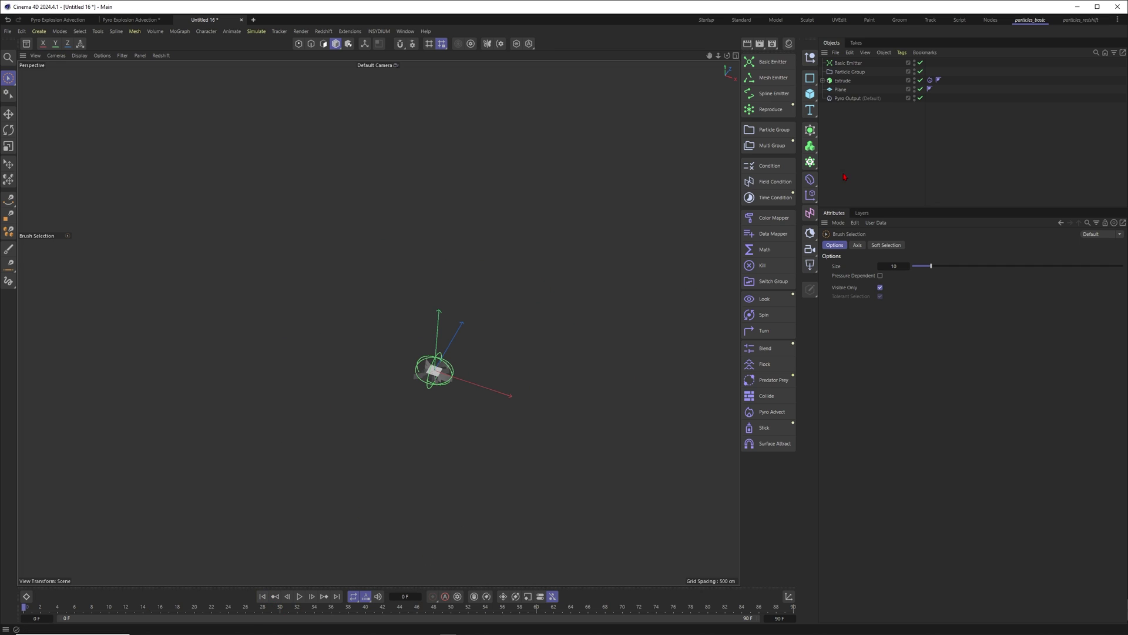
- Add a Pyro Advect modifier inside the Particle Group and play the simulation
click(772, 412)
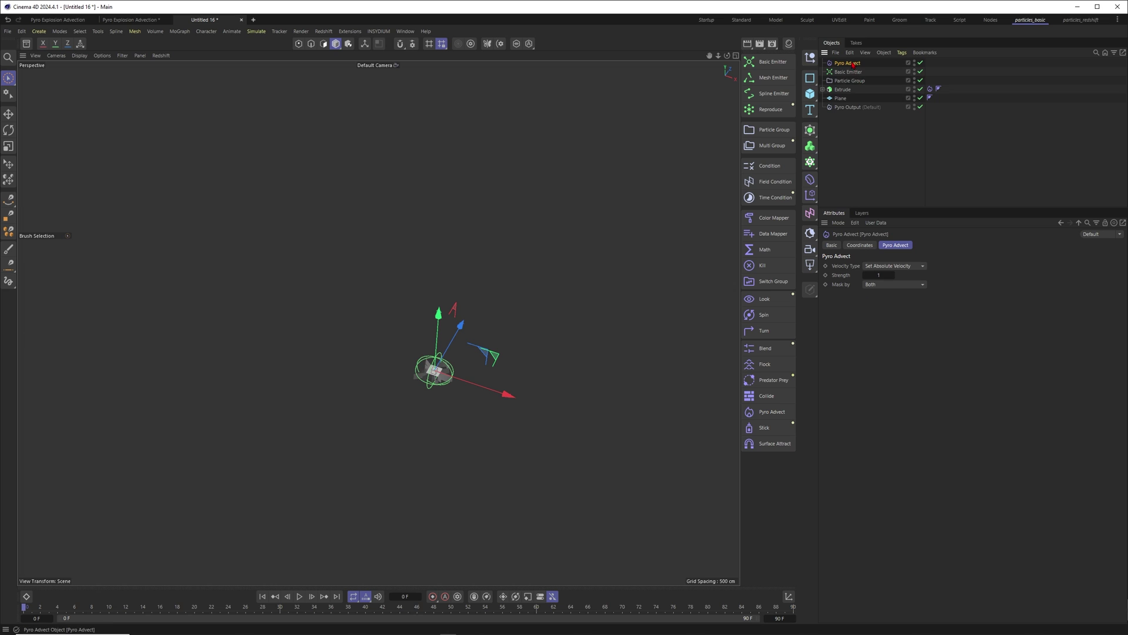
drag(853, 64, 844, 90)
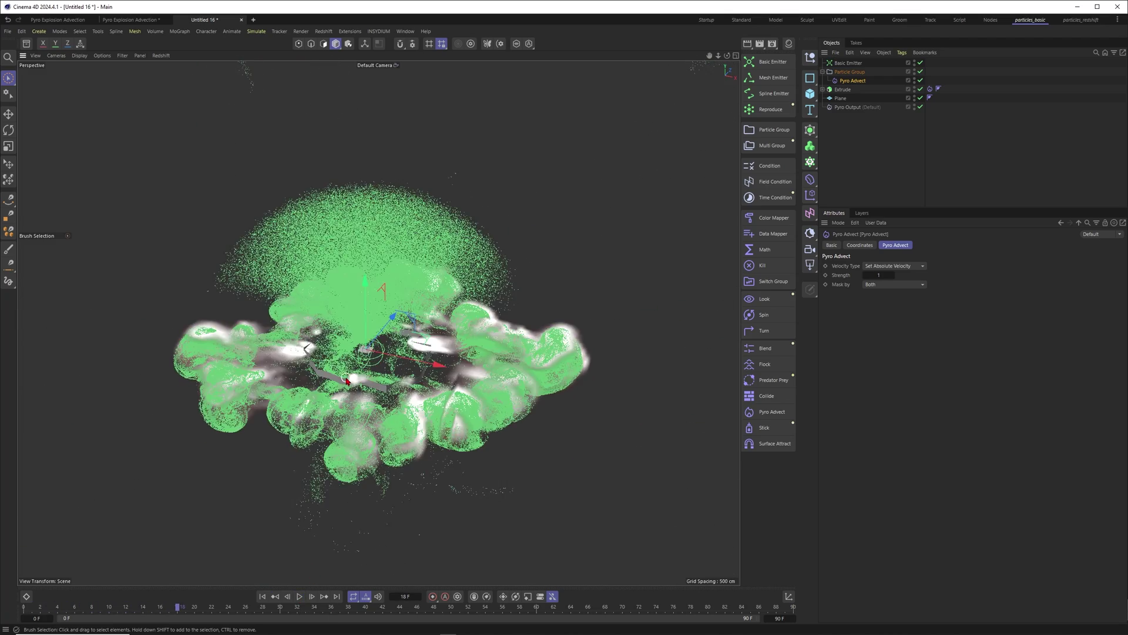
click(275, 597)
click(300, 596)
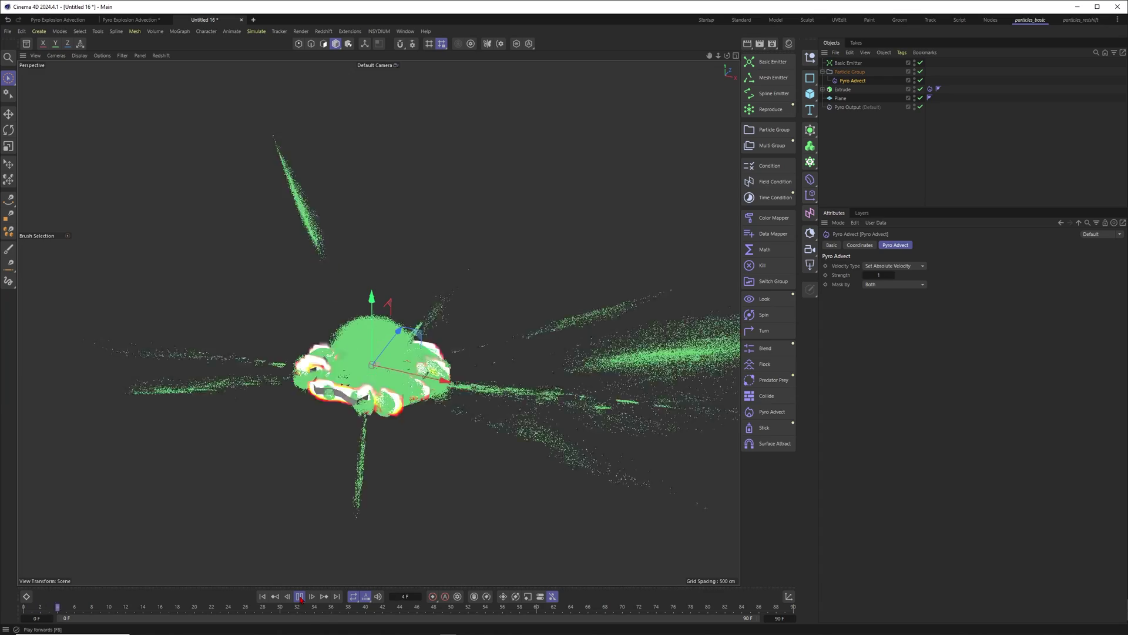
click(276, 597)
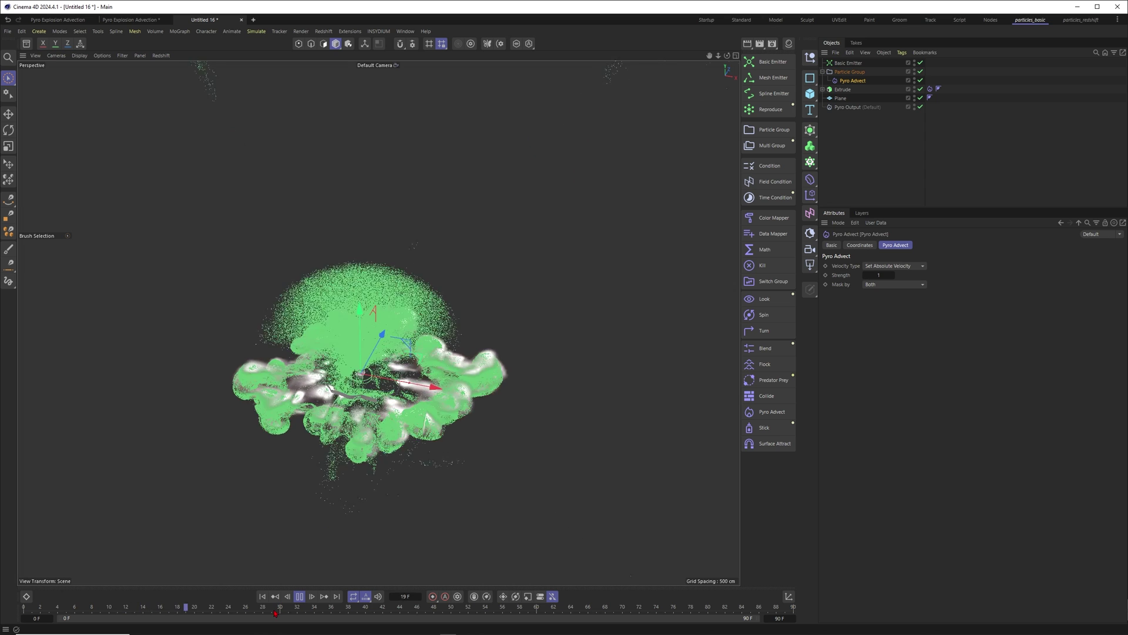
key(F8)
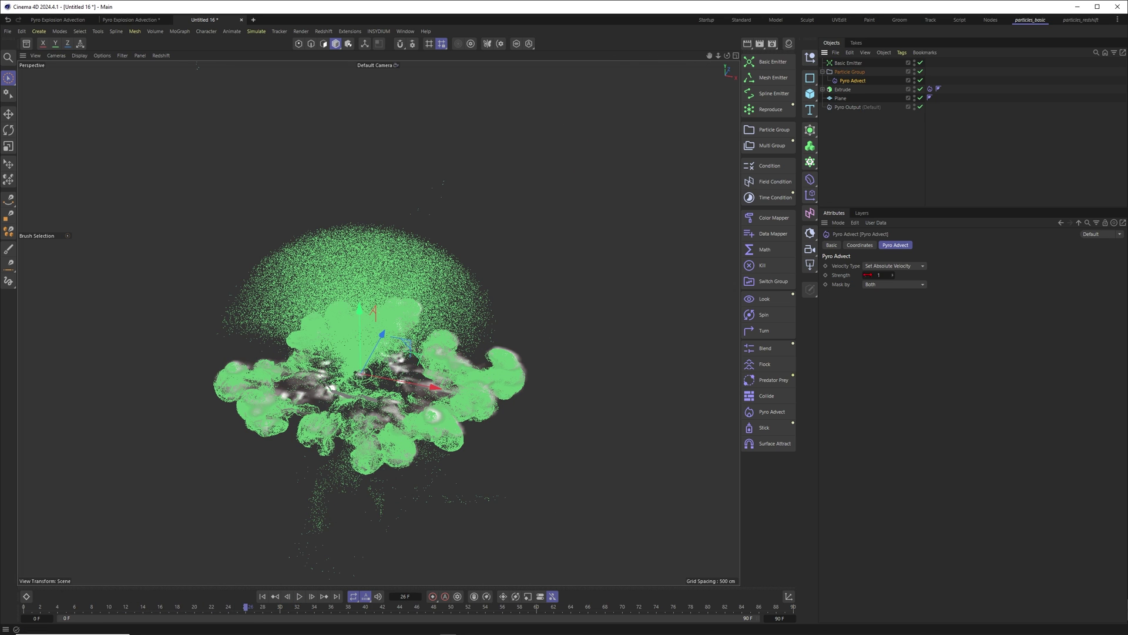
- Set Pyro Advect's Mask by option to None, replay the simulation from the start, and hide the Extrude object
click(919, 285)
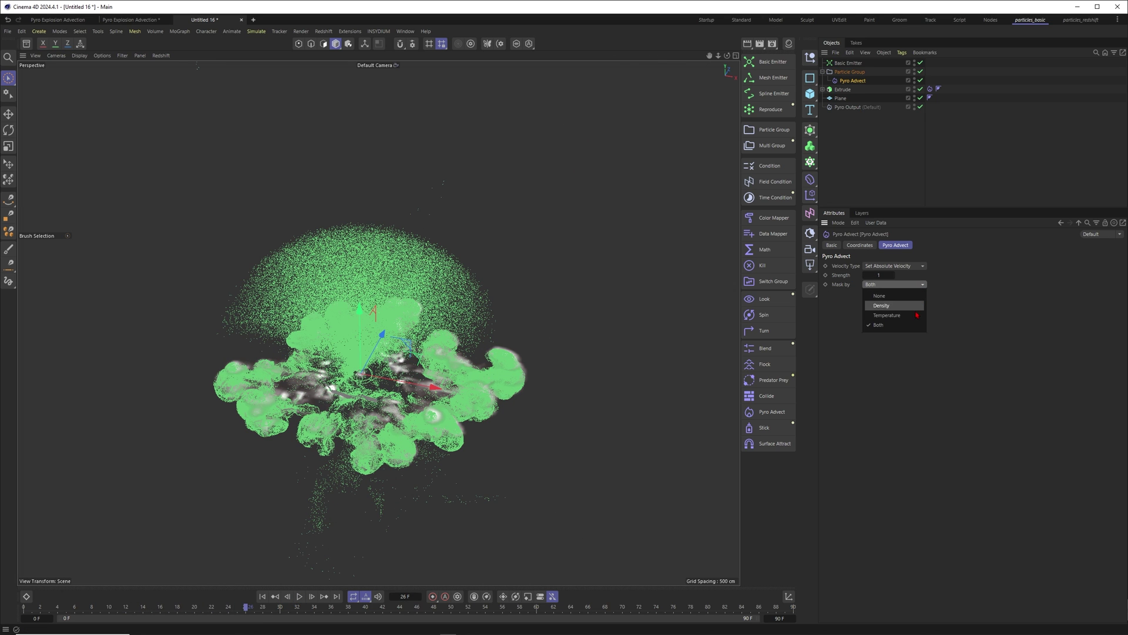
click(881, 297)
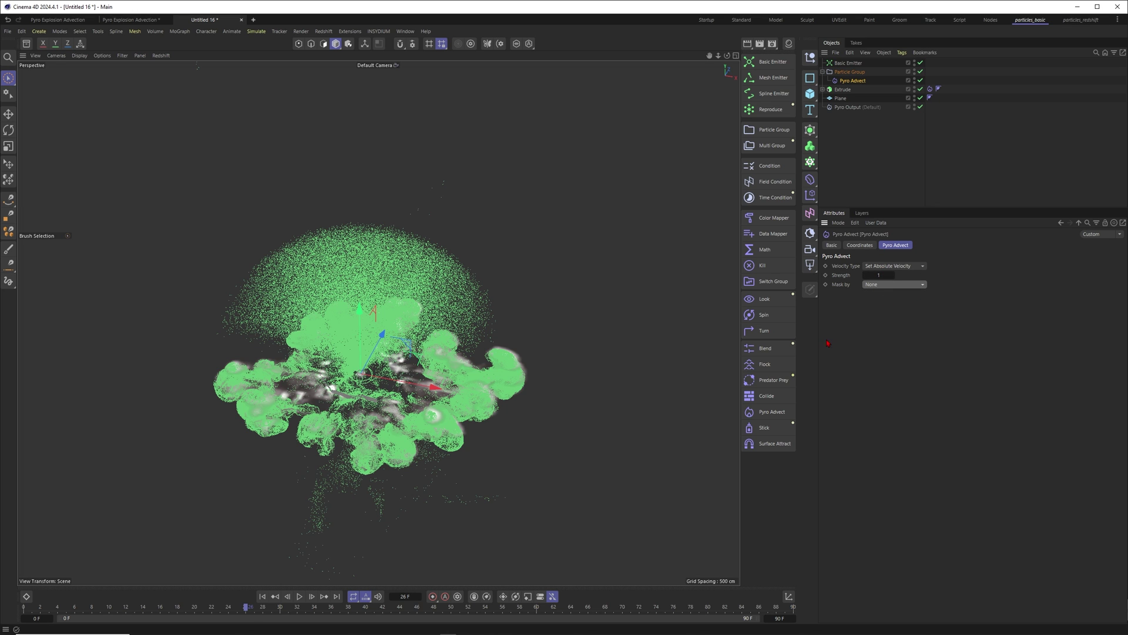
click(262, 596)
click(300, 596)
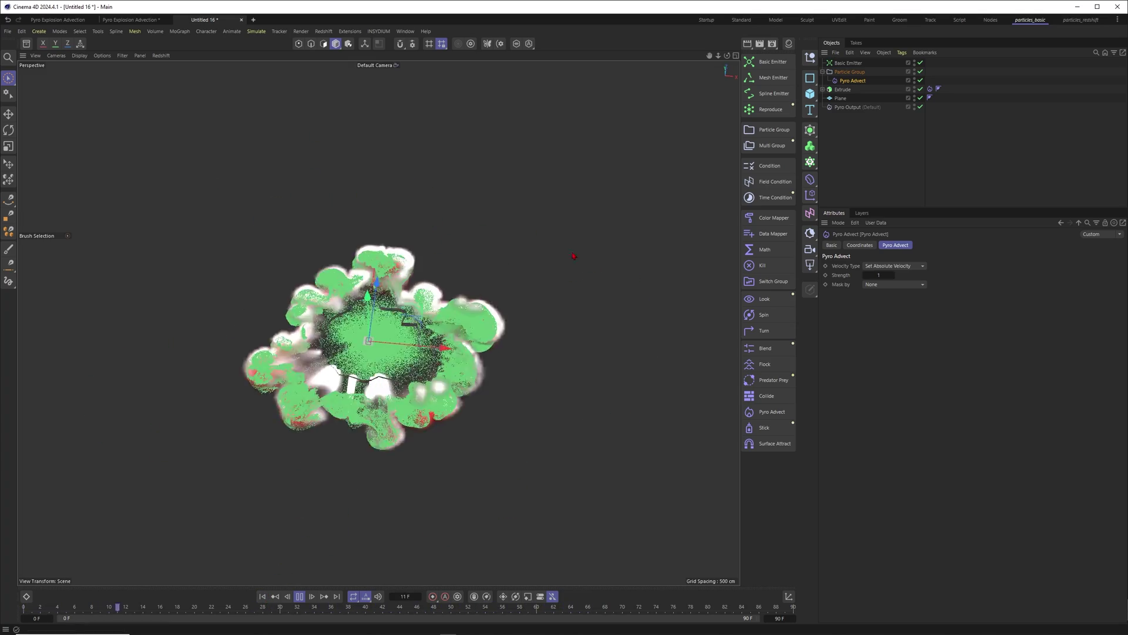
click(848, 177)
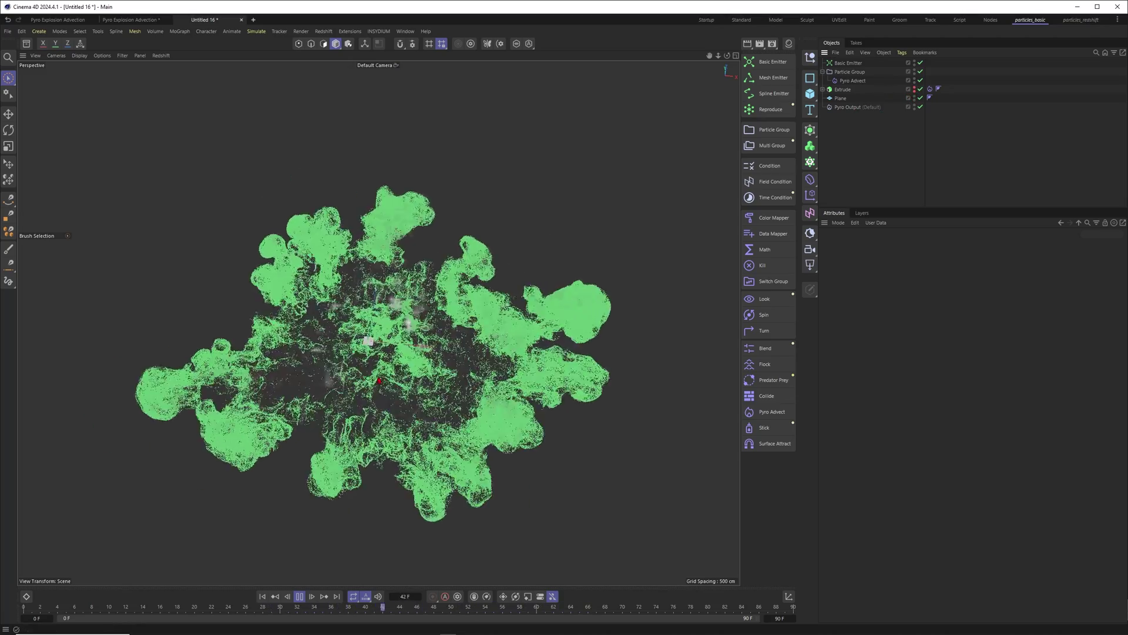
- Turn off Draw Pyro in the Pyro Output's scene settings and replay the particles from the start to frame 20
key(ctrl+d)
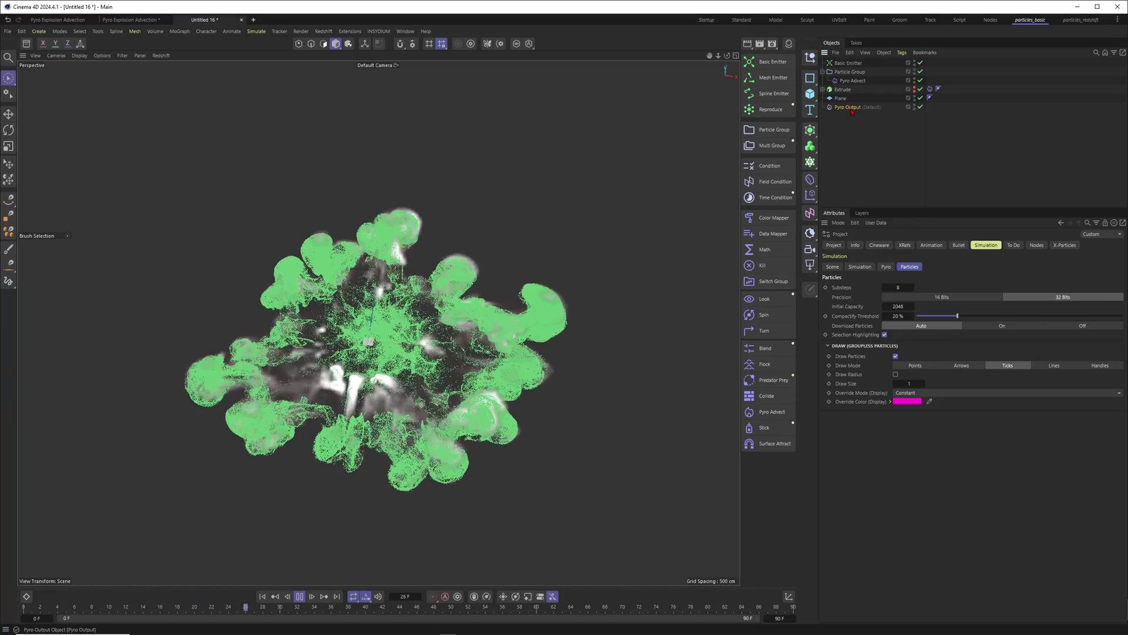
click(850, 108)
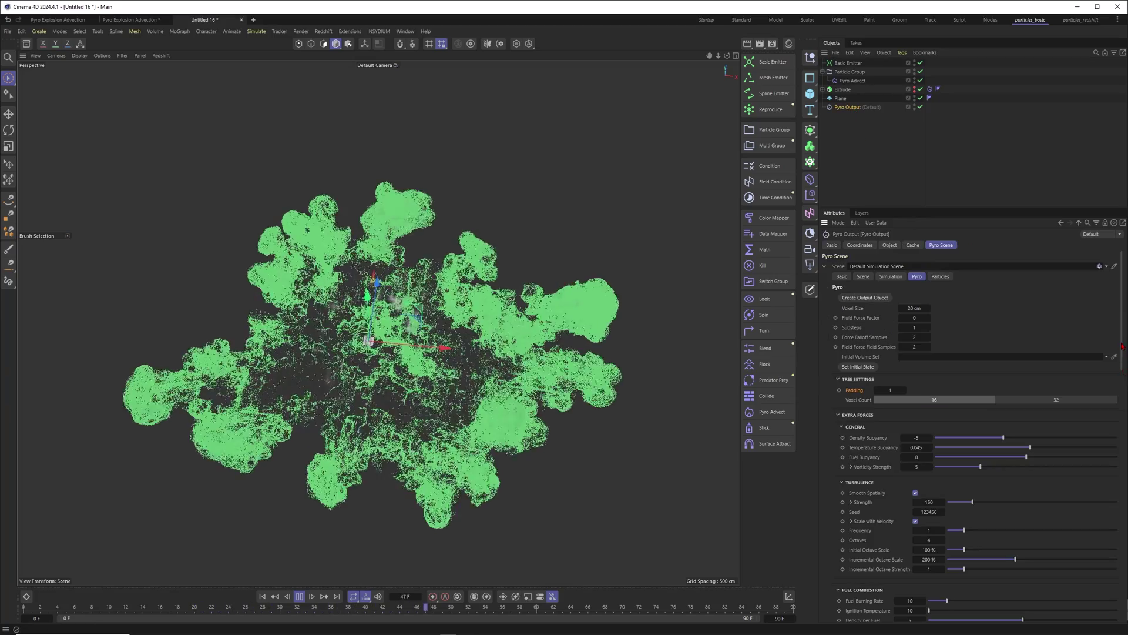
drag(1122, 347, 1122, 602)
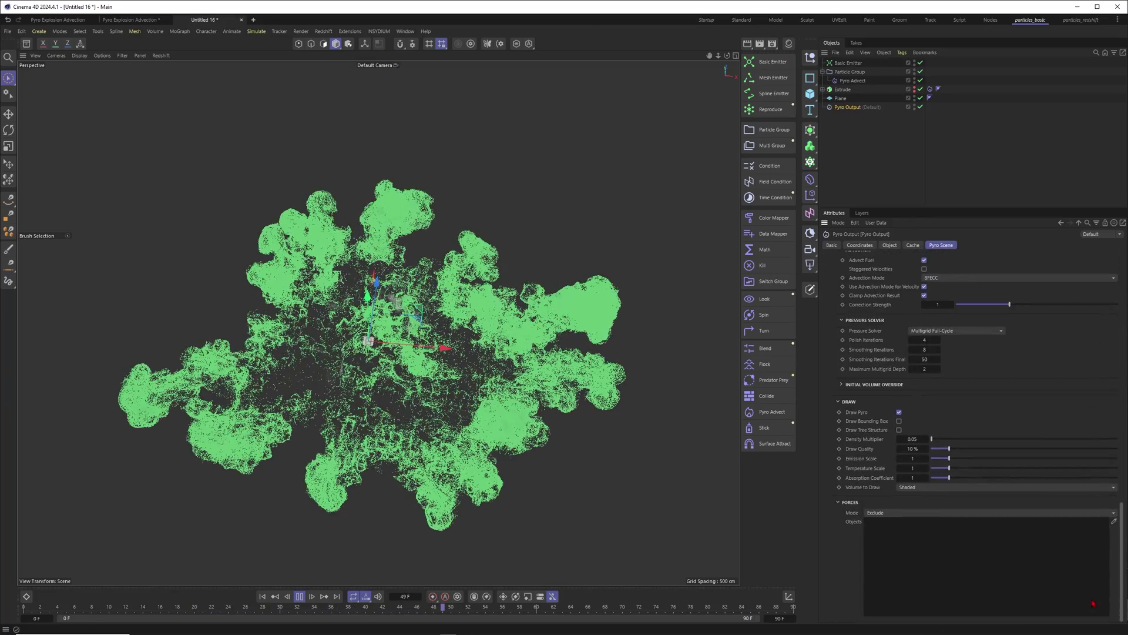
click(899, 413)
key(shift+f)
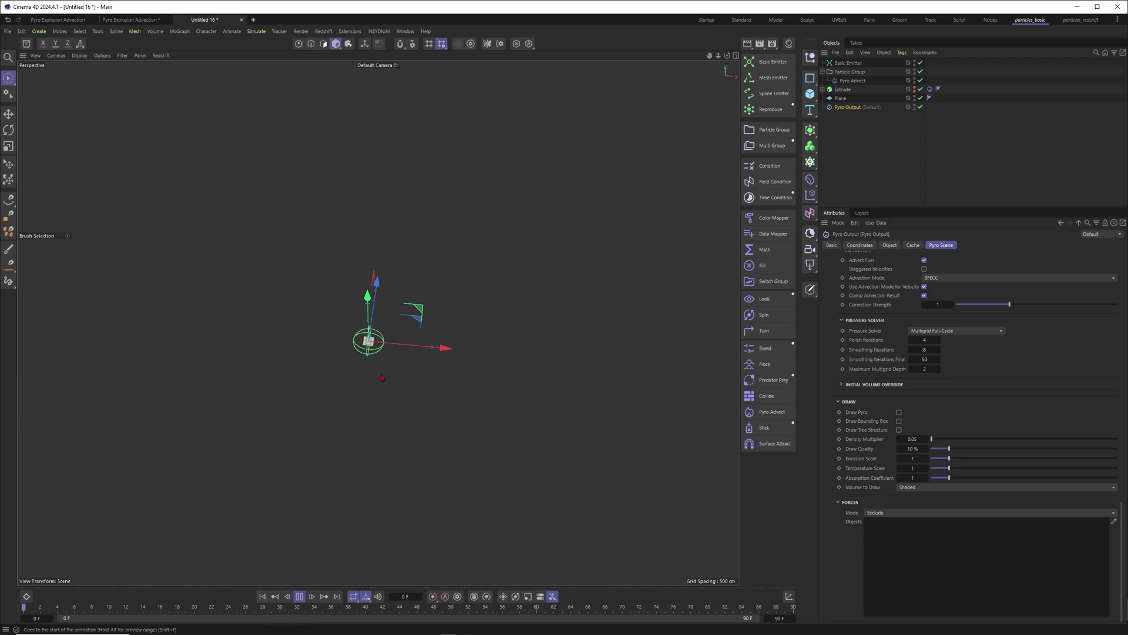
click(300, 596)
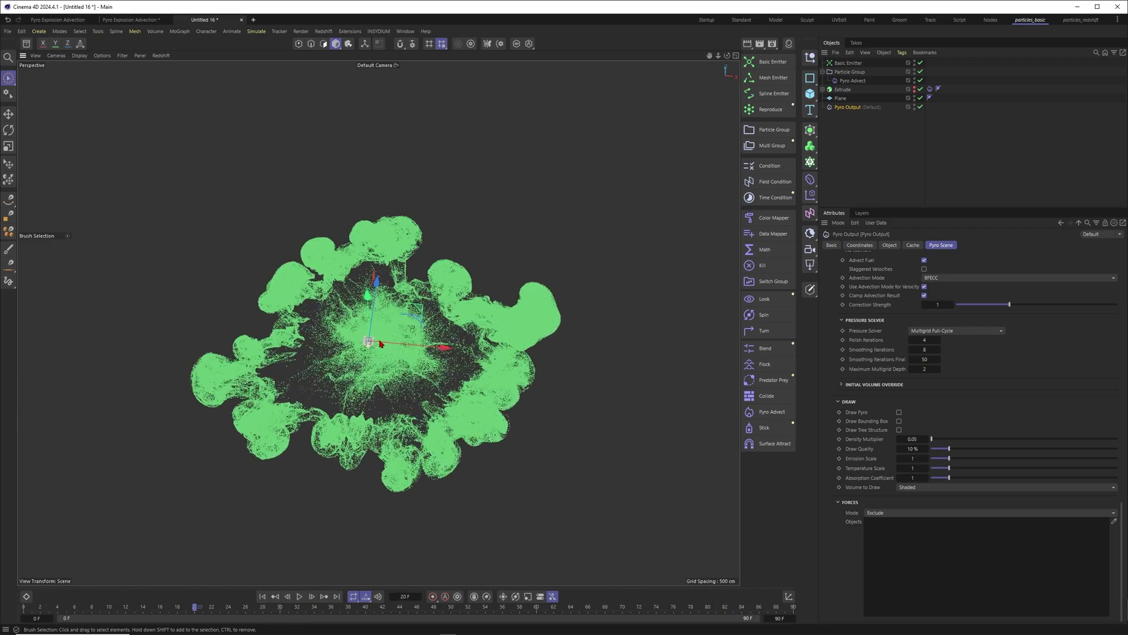
alt+right_drag(380, 344, 402, 345)
alt+drag(393, 346, 405, 388)
alt+middle_drag(405, 387, 411, 416)
click(870, 141)
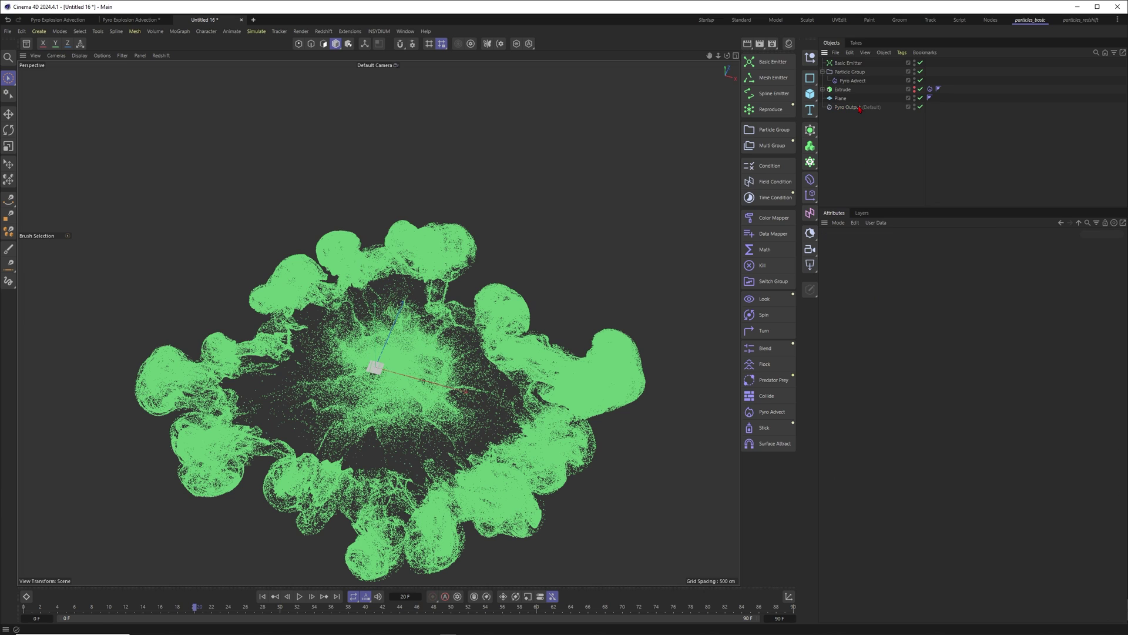
- Add a Color Mapper modifier inside the Particle Group, below Pyro Advect
click(849, 73)
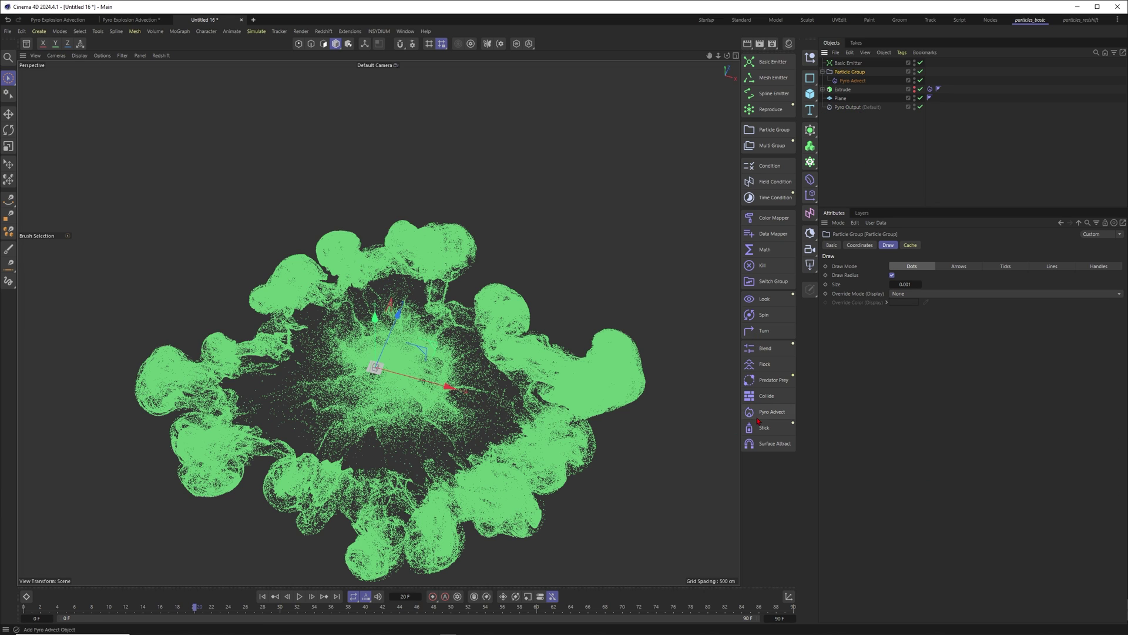
click(773, 218)
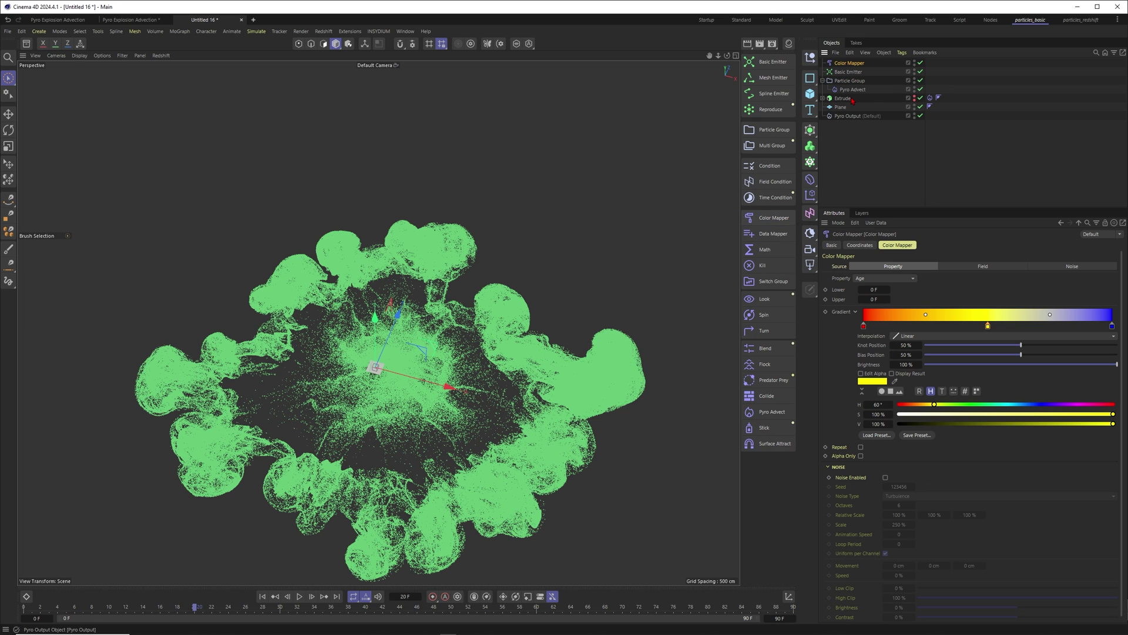
drag(850, 63, 847, 100)
- Map the Color Mapper to Velocity with Extract set to Magnitude and Upper 1400 cm, and replay the simulation from the start
click(884, 278)
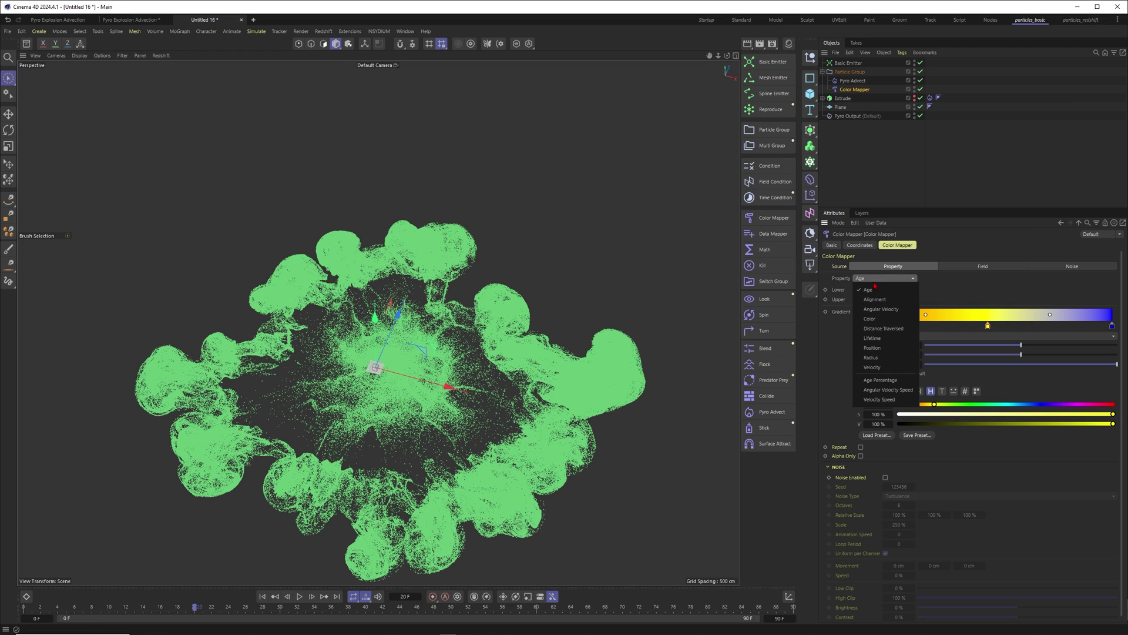
click(881, 380)
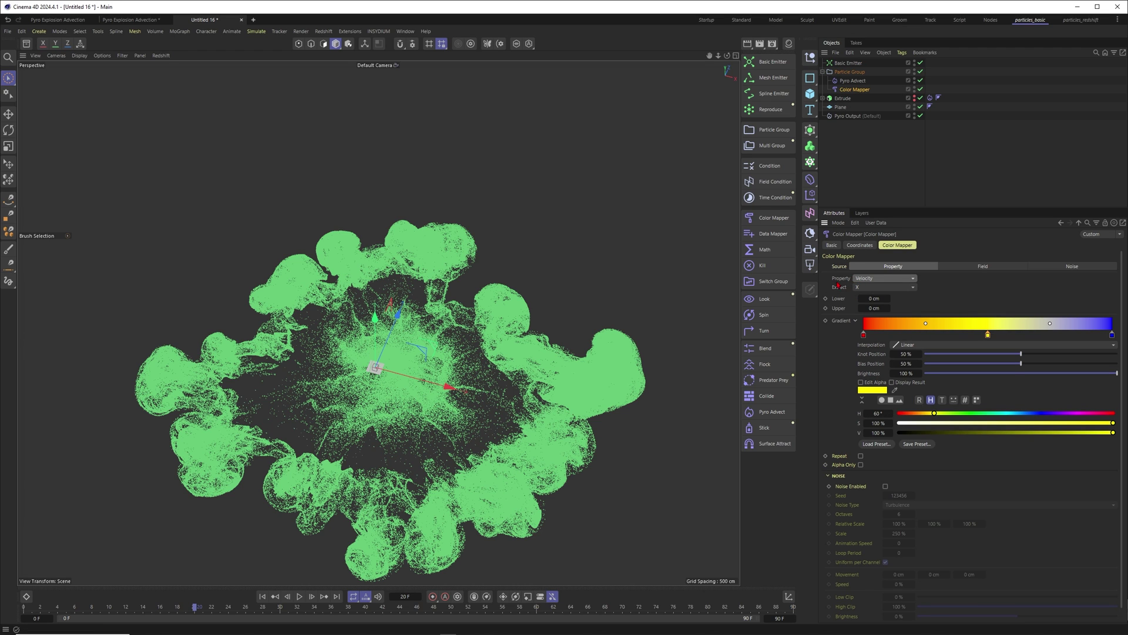
click(885, 287)
click(881, 337)
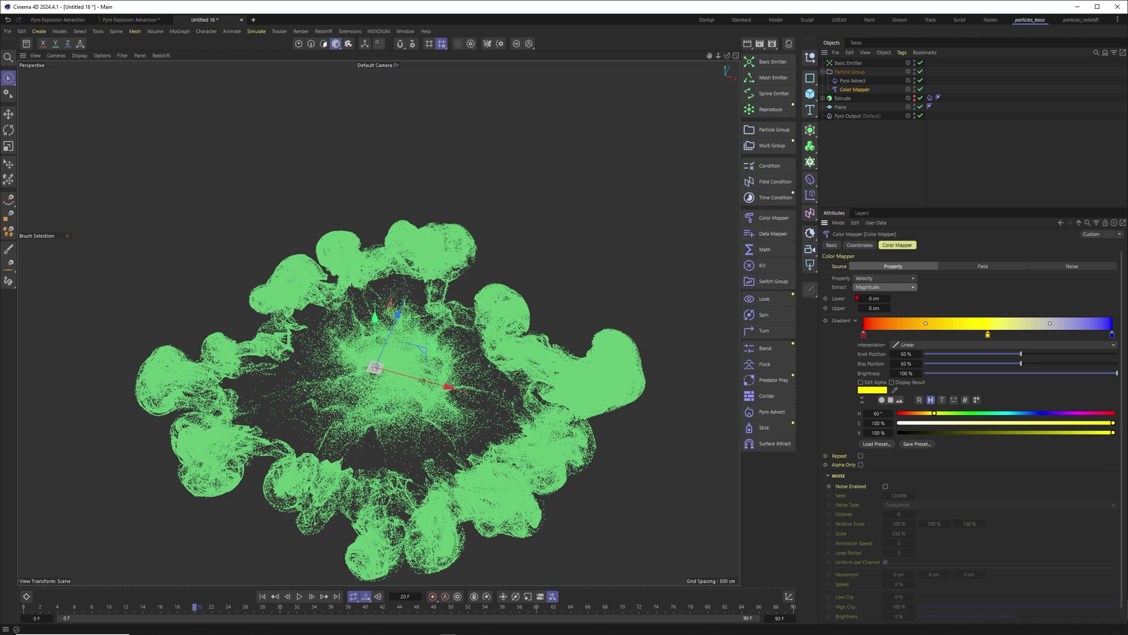
click(874, 308)
text(1500)
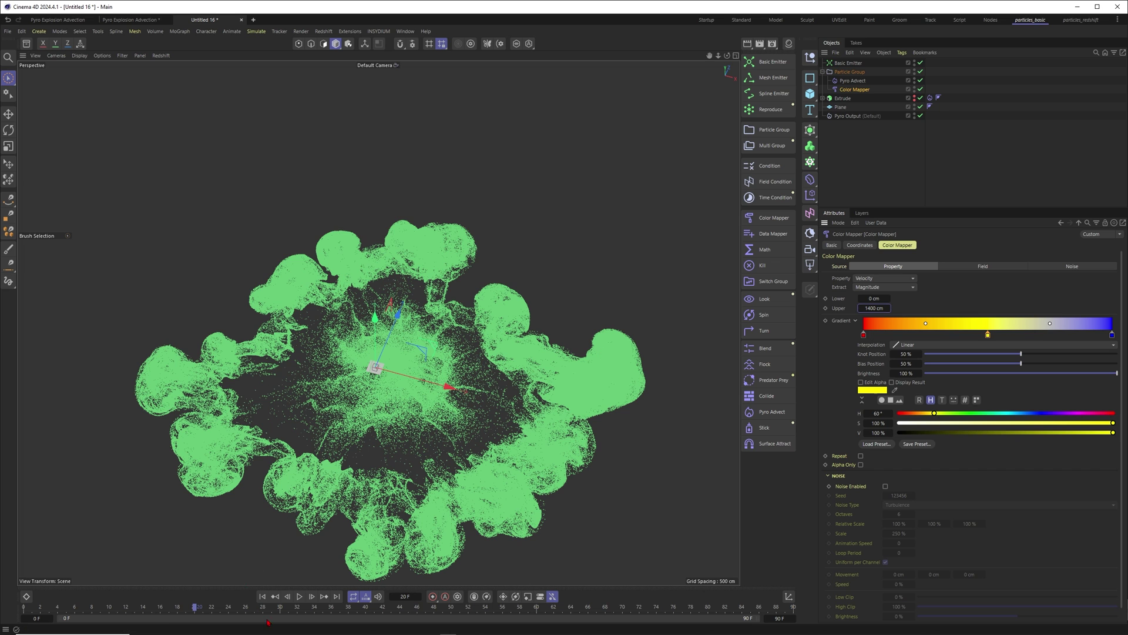
click(262, 596)
click(300, 597)
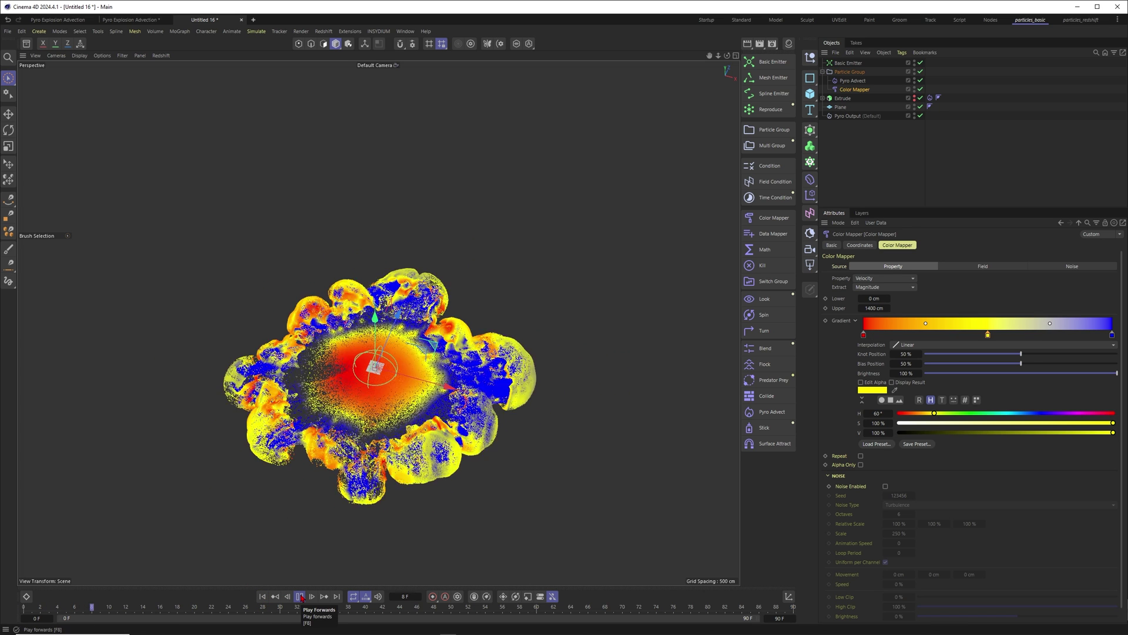
- Remove the red knot from the Color Mapper gradient, invert the gradient, and shift the yellow knot toward the high end
drag(863, 334, 895, 415)
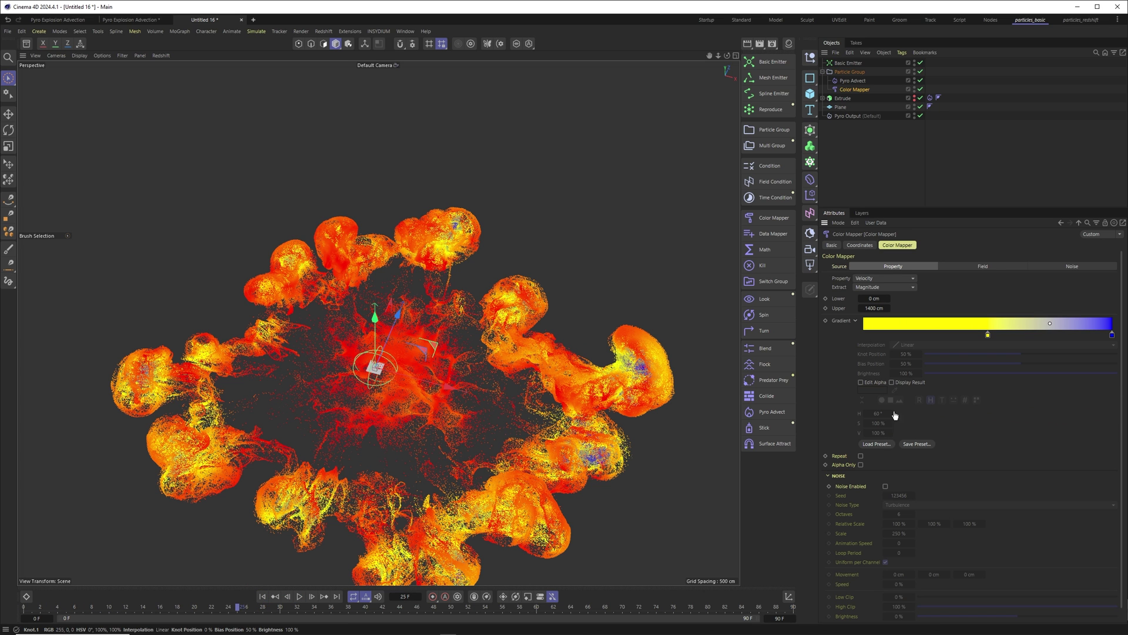
right_click(967, 326)
click(993, 345)
drag(990, 337, 1083, 332)
- Add a gradient knot at about 45.6 % and color it green with S 93 % and V 95 %
double_click(977, 337)
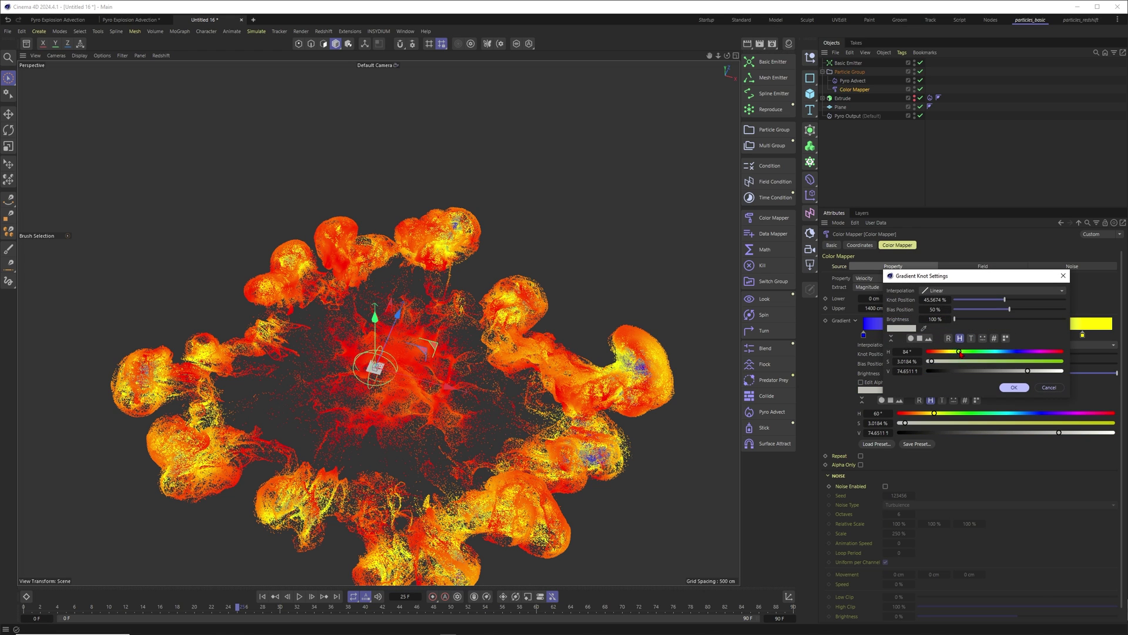
drag(958, 352, 1055, 370)
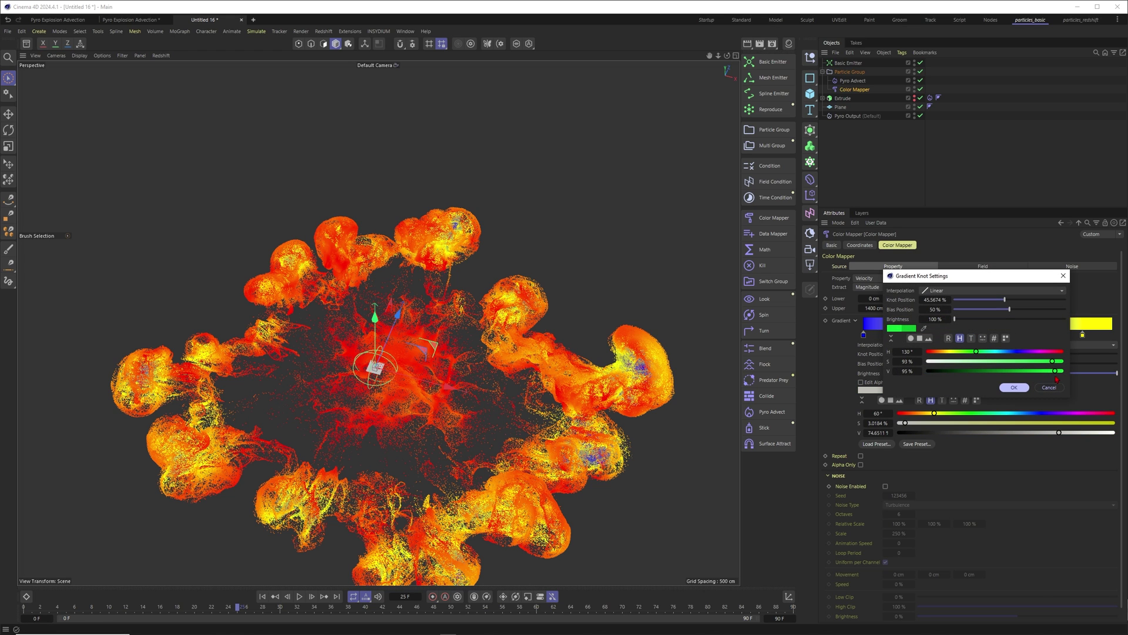
click(1006, 386)
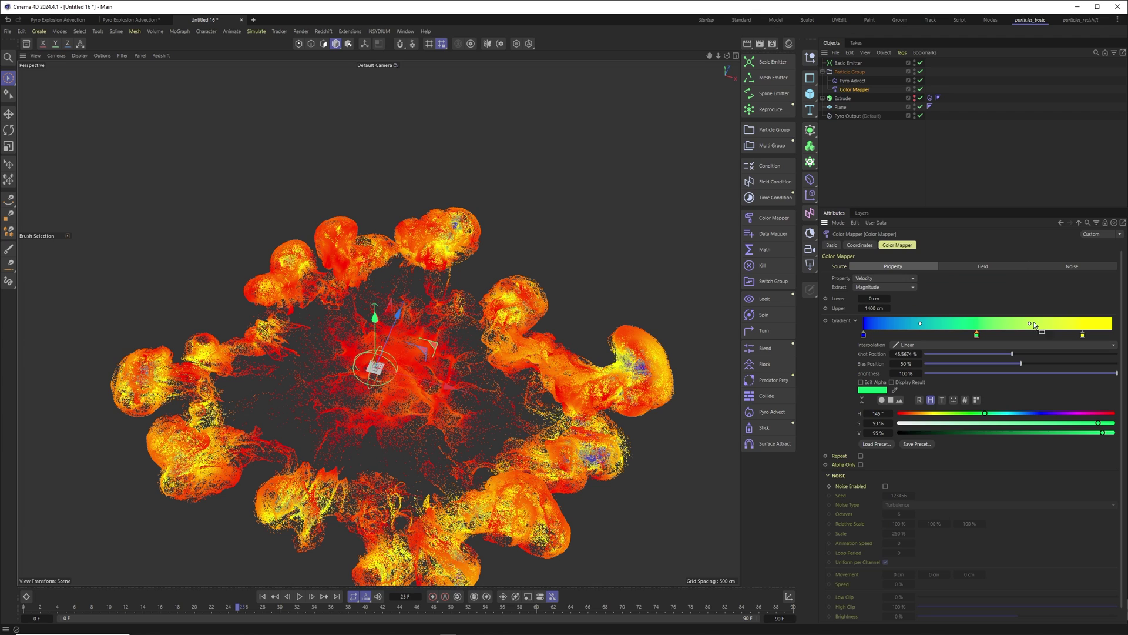
- Add a pale yellow gradient knot at about 97 %, with H 60°, S 23 % and V 100 %, beyond the yellow knot
click(1079, 334)
double_click(1108, 335)
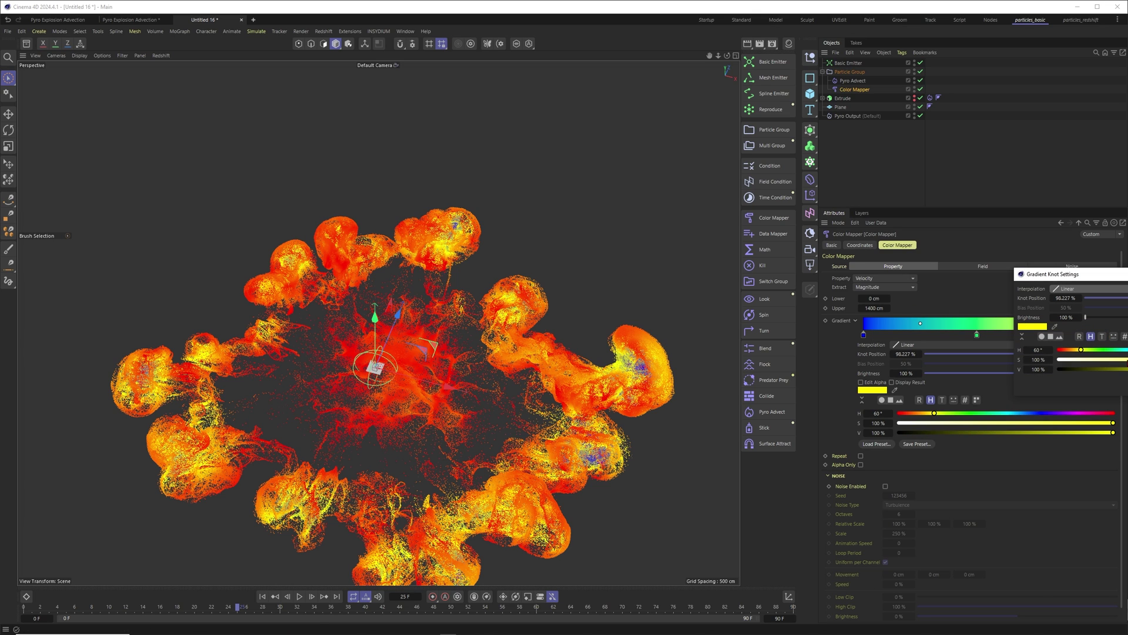
drag(1125, 359, 1103, 335)
click(1127, 386)
click(1077, 335)
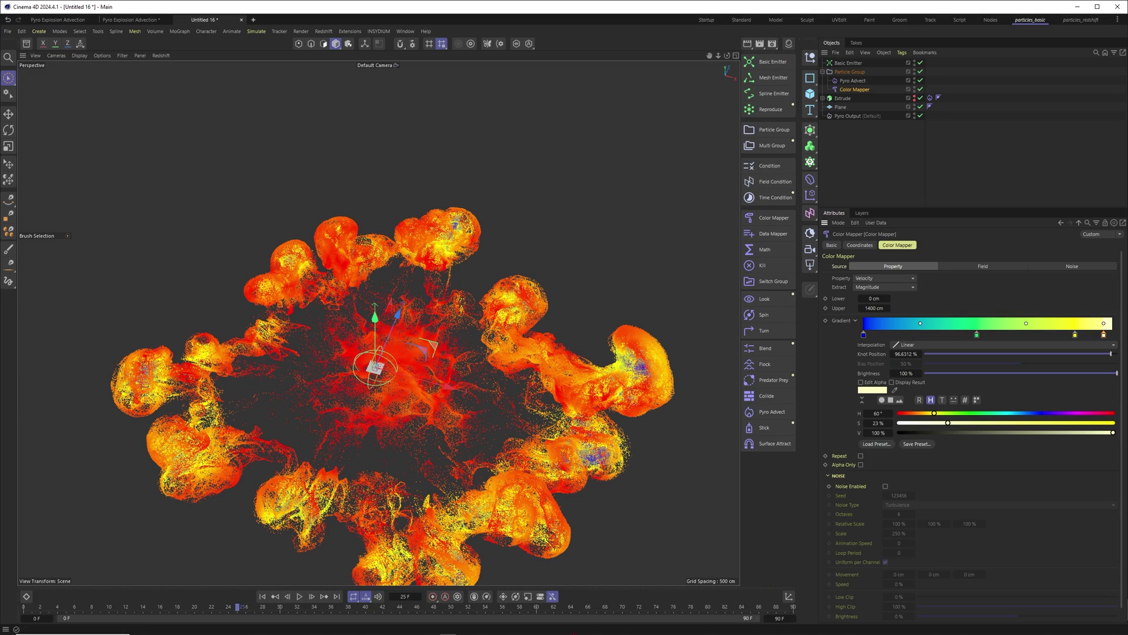
- Replay the simulation from the start to frame 29 and examine the velocity coloring of the plumes up close
click(263, 596)
click(299, 596)
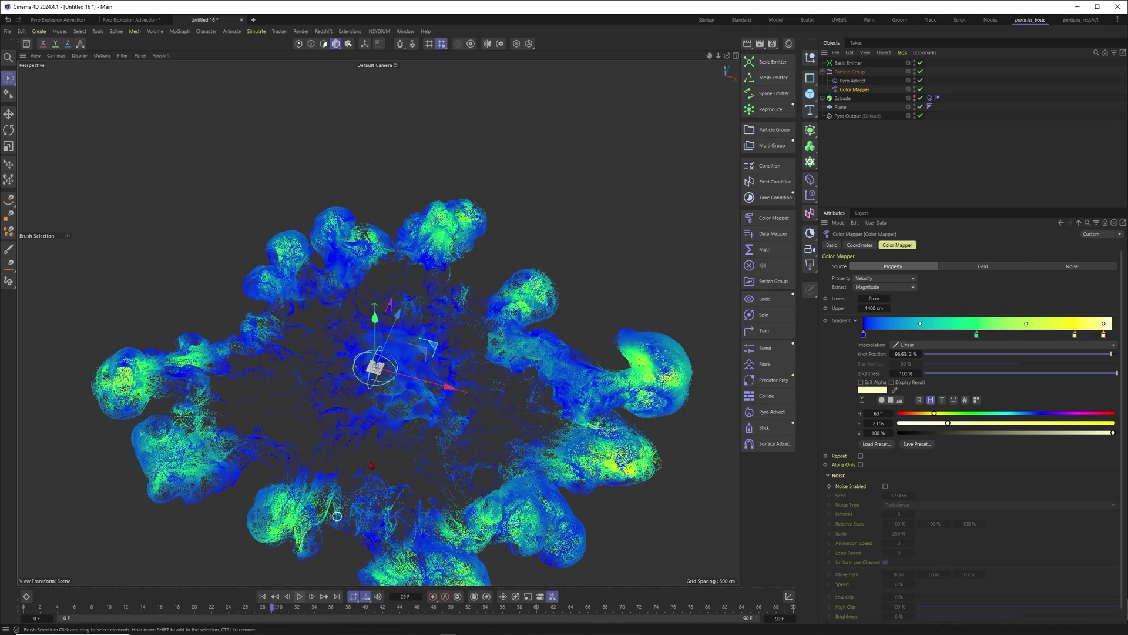
scroll(558, 409, up, 10)
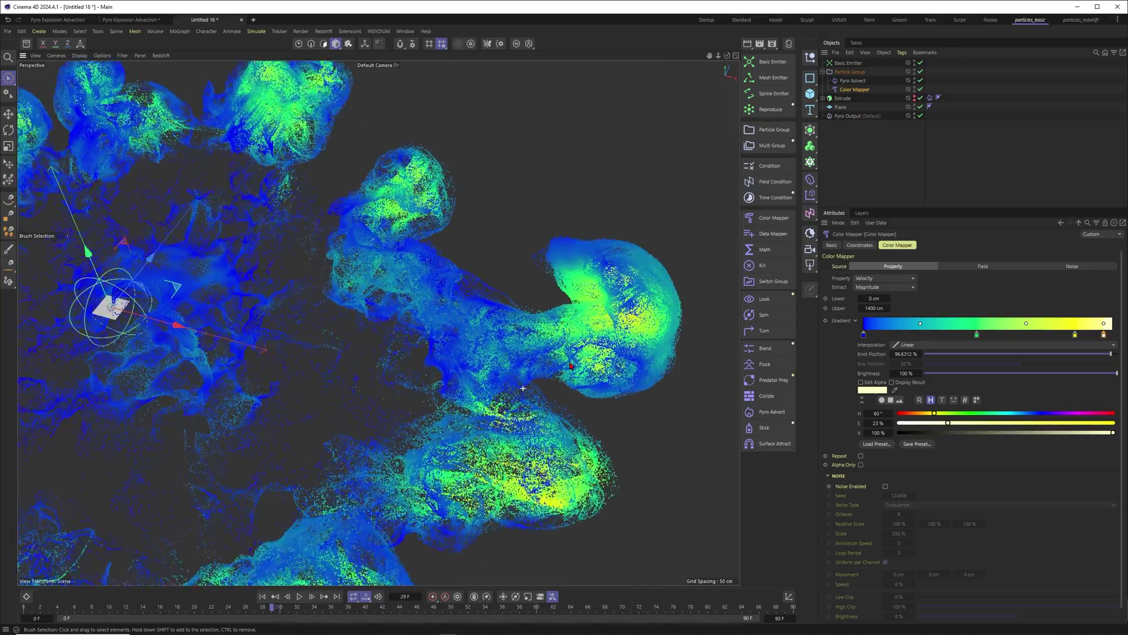
alt+drag(598, 317, 292, 420)
scroll(415, 386, up, 3)
scroll(329, 416, down, 8)
alt+middle_drag(329, 415, 477, 397)
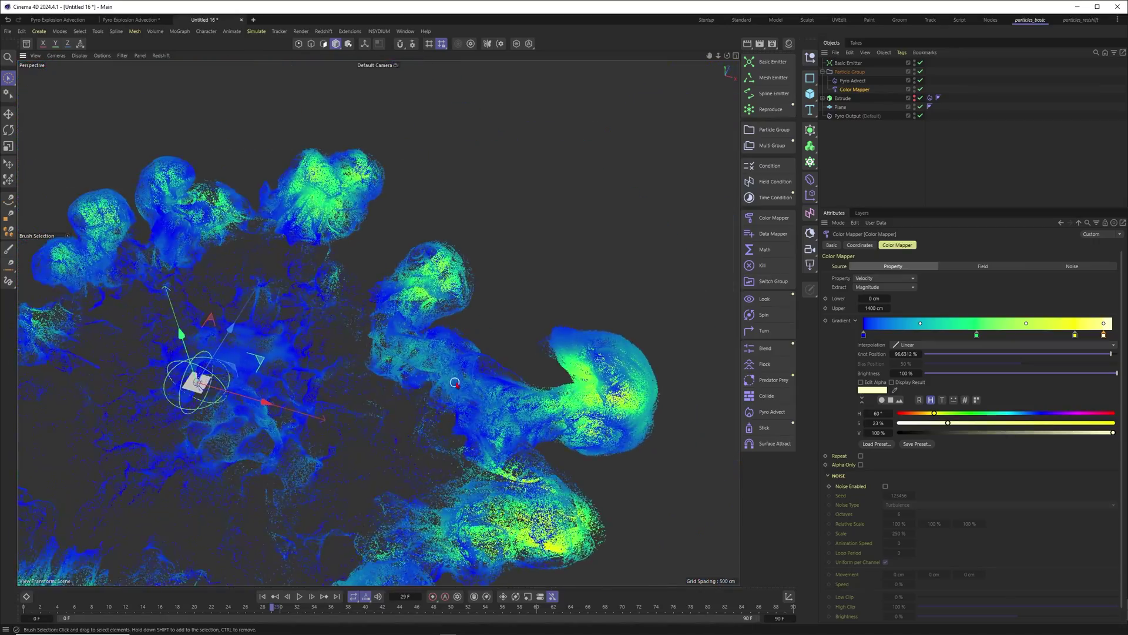
scroll(477, 395, down, 2)
scroll(529, 372, up, 5)
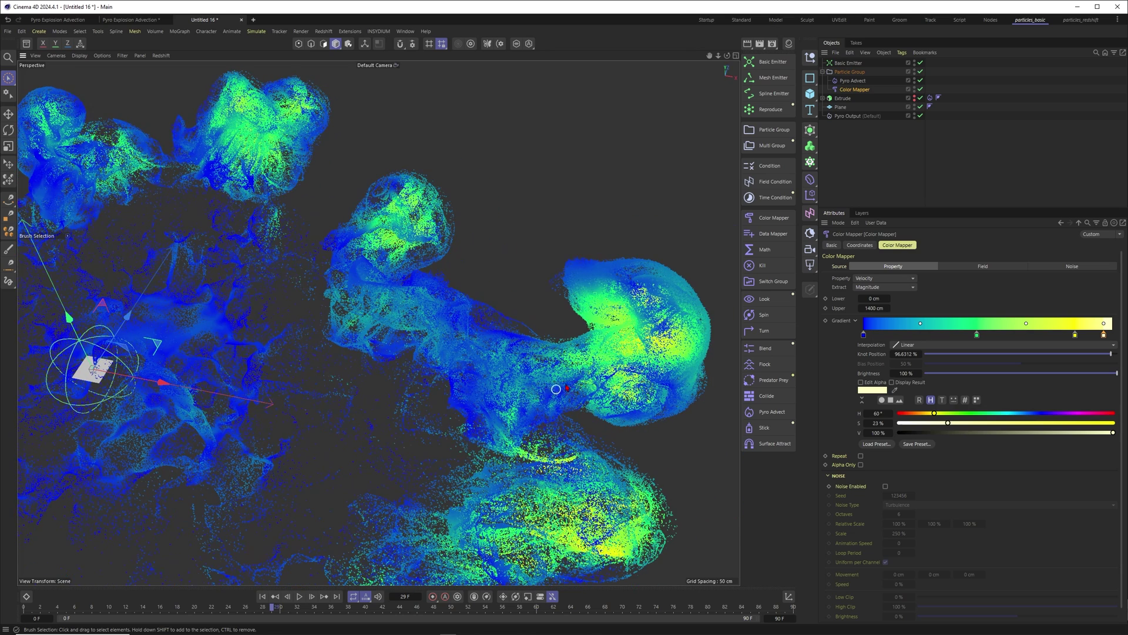
- Switch to the first Pyro Explosion Advection scene, play it to frame 17, and select its Color Mapper for comparison
click(70, 21)
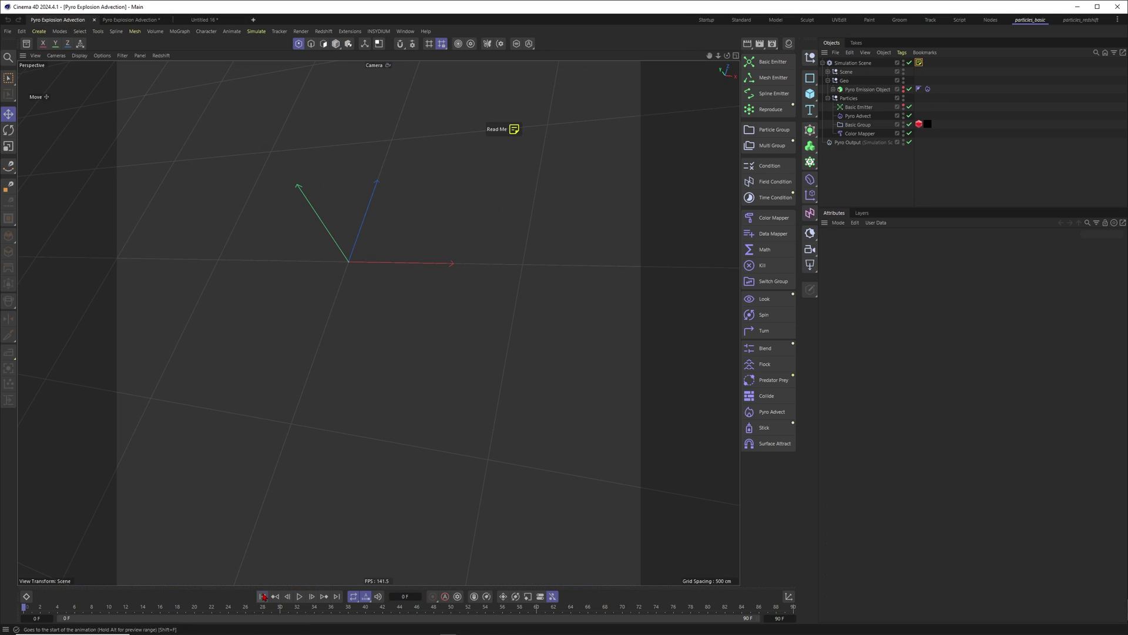
click(300, 597)
click(300, 596)
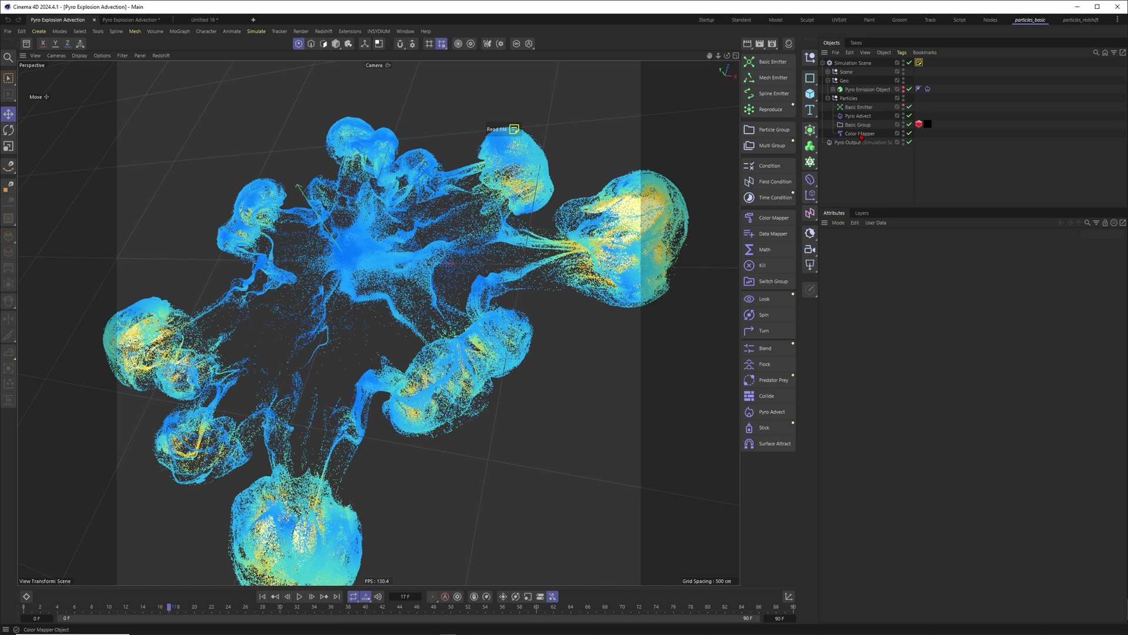
click(859, 133)
- Replay the Untitled 16 scene to frame 16 and frame the whole particle explosion in the viewport
click(300, 596)
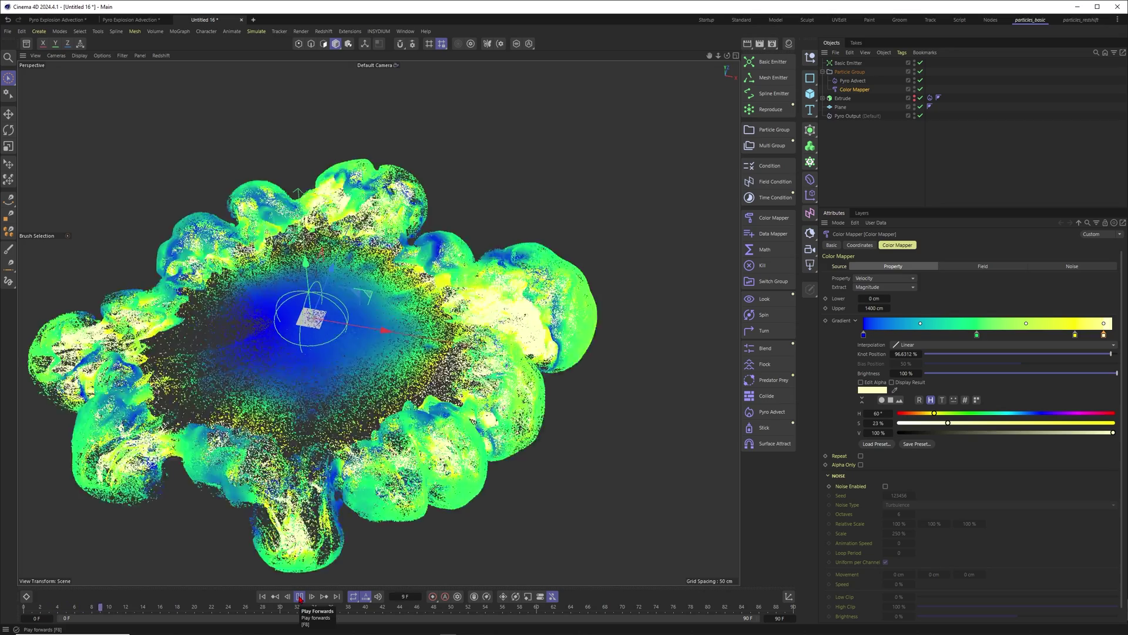
click(299, 597)
scroll(298, 324, down, 4)
alt+drag(298, 324, 294, 363)
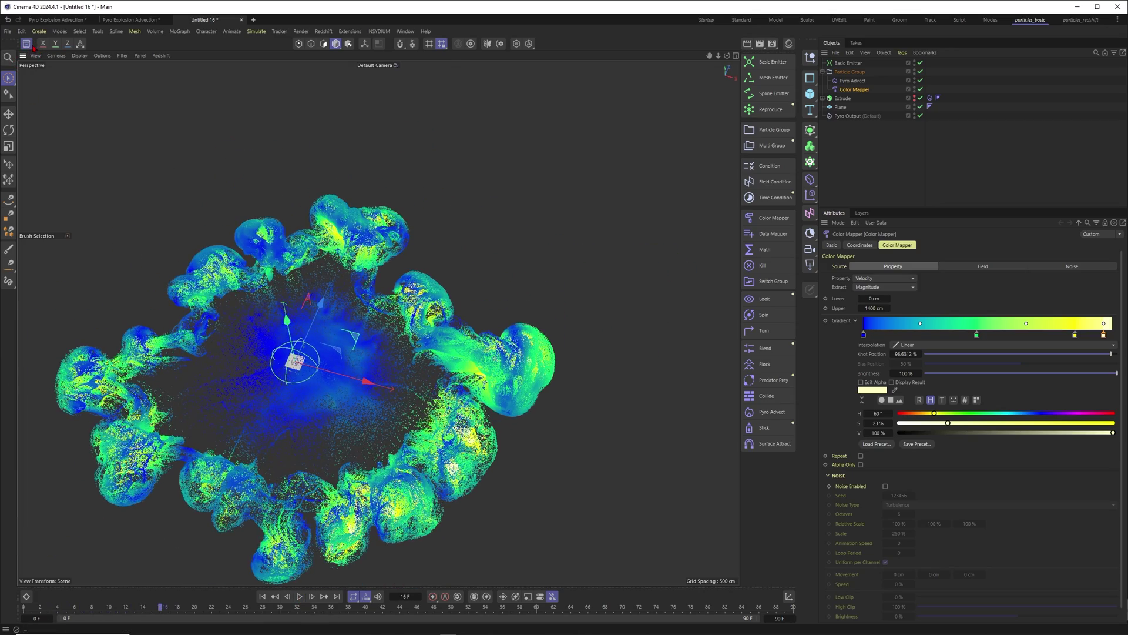
- Open the asset library and browse its particle scenes down to the Pyro Explosion example
click(26, 43)
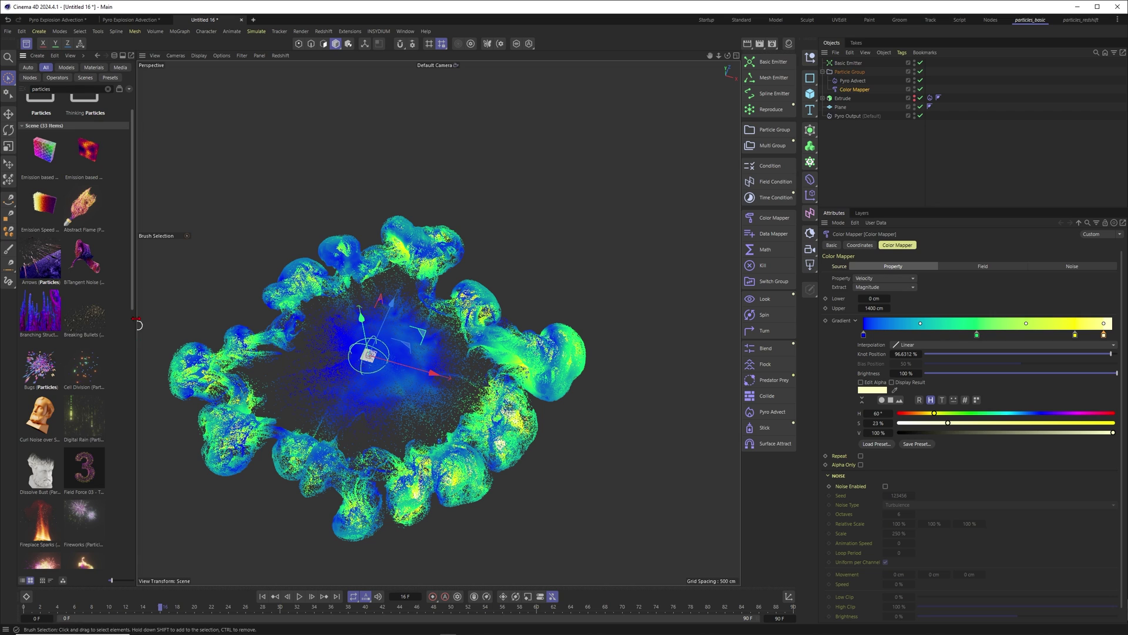
scroll(40, 380, down, 8)
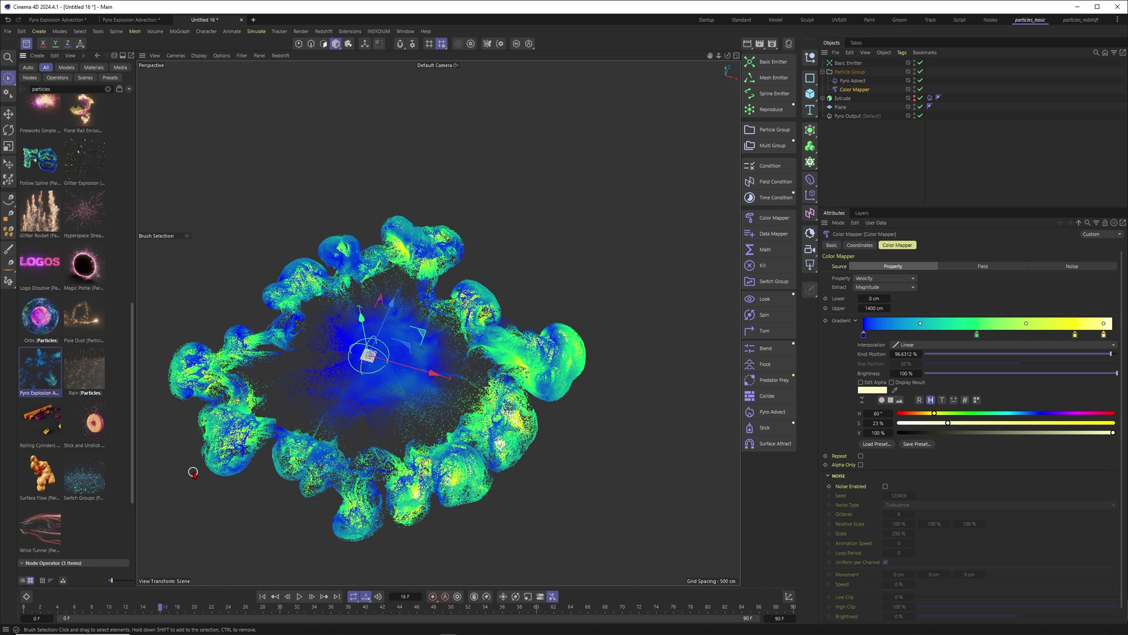
drag(1127, 43, 769, 26)
drag(930, 309, 935, 219)
drag(856, 27, 1070, 54)
click(1100, 53)
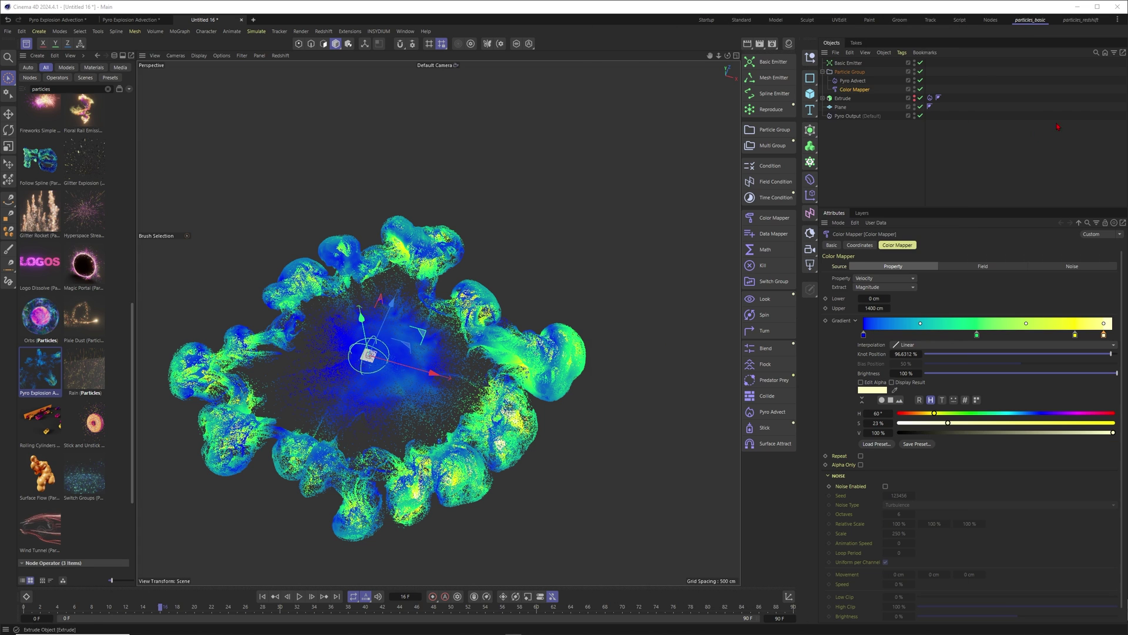
- Review the Pyro Output's scene settings and the Pyro Emitter tag settings on the Extrude object
click(865, 117)
scroll(1110, 315, down, 10)
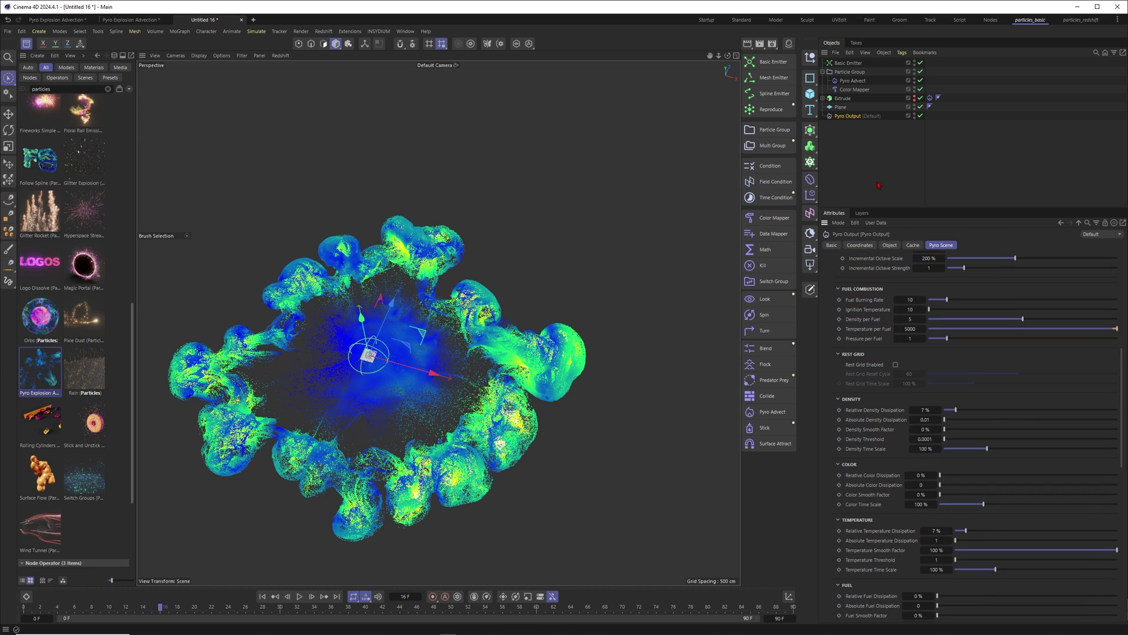
click(880, 136)
click(929, 98)
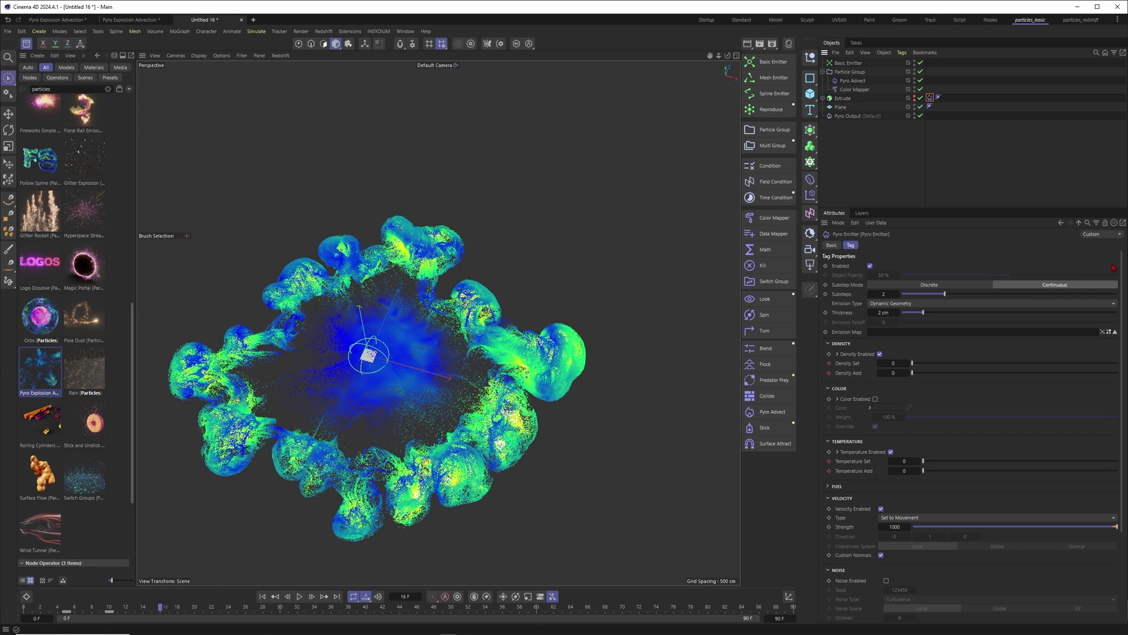
scroll(1113, 267, down, 5)
click(894, 149)
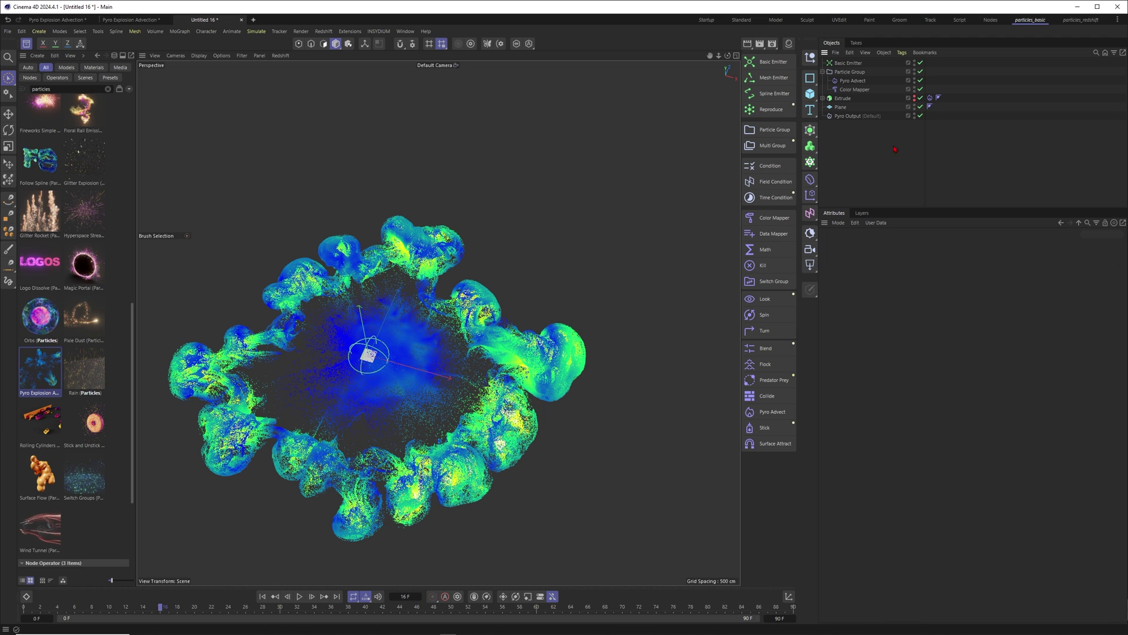
- Check the settings notes in WordPad, return to Cinema 4D, and replay the explosion from the first frame
key(alt+Tab)
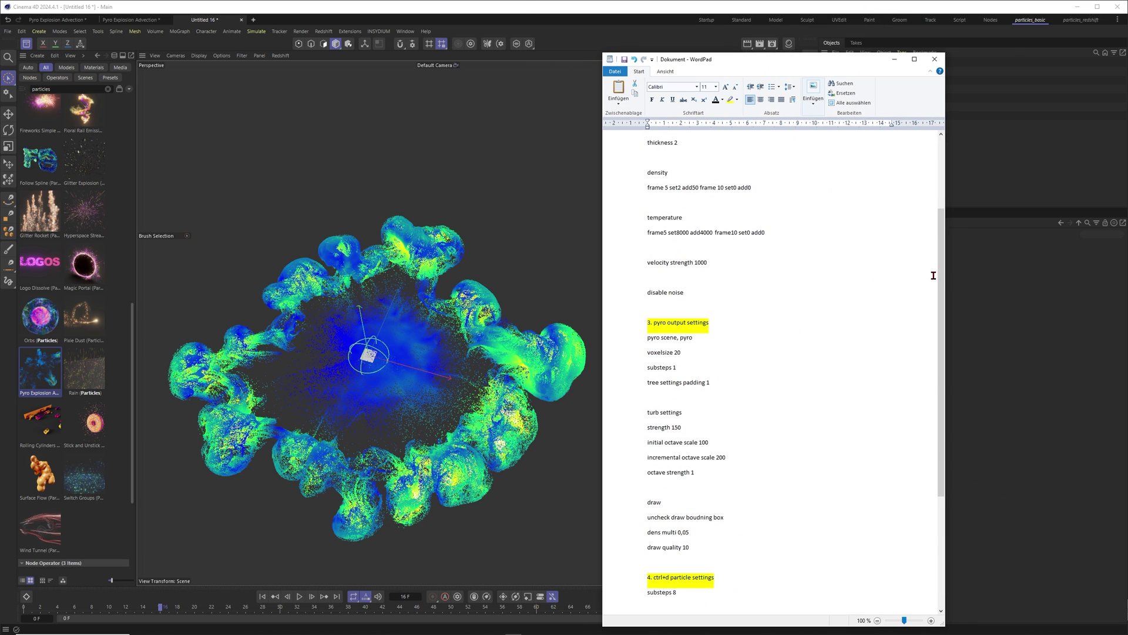
scroll(933, 275, up, 3)
key(alt+Tab)
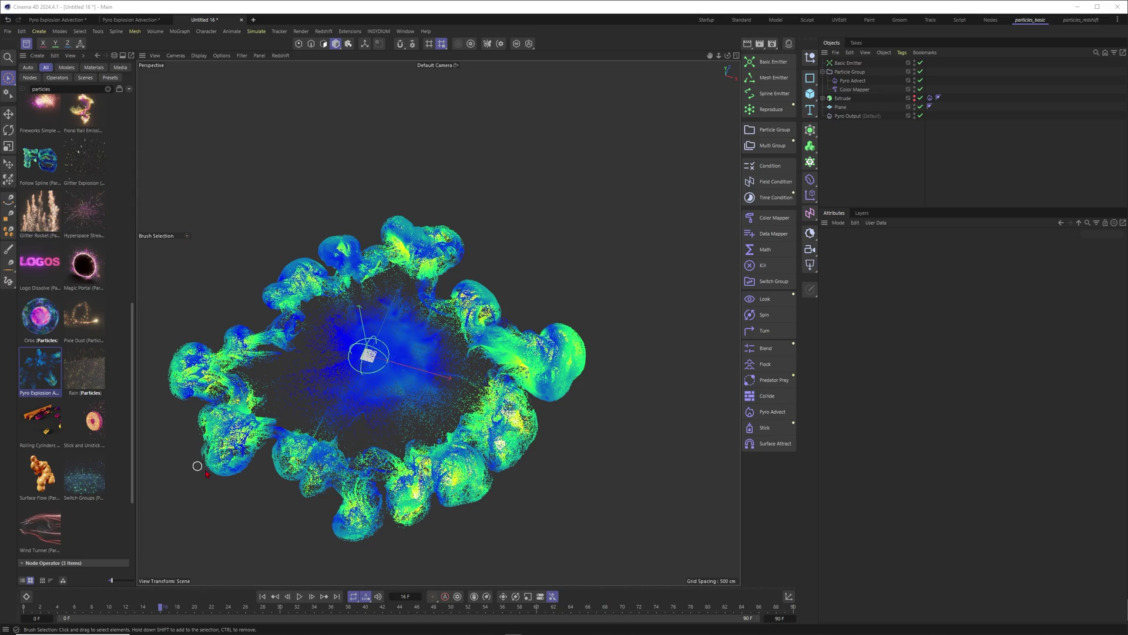
click(262, 596)
click(300, 596)
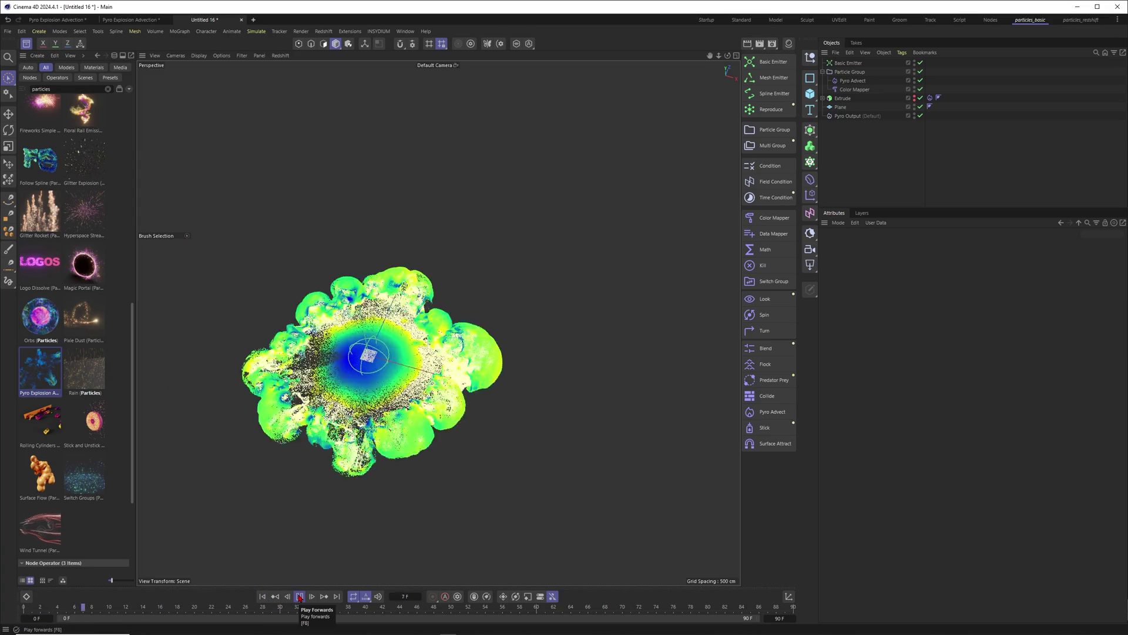